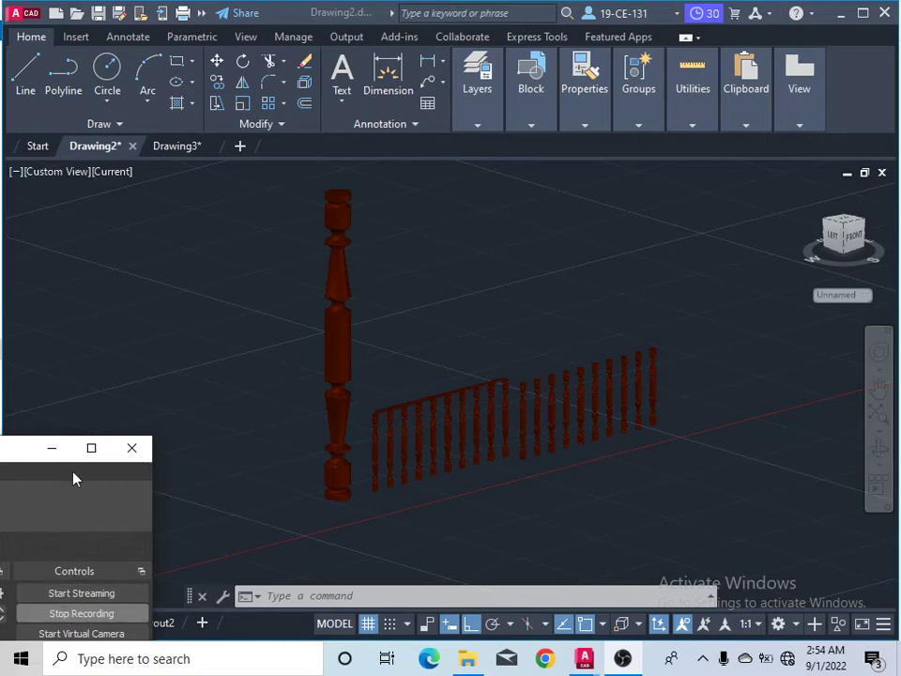
Switch to Drawing3 and set the drawing units' length type to Architectural
click(53, 449)
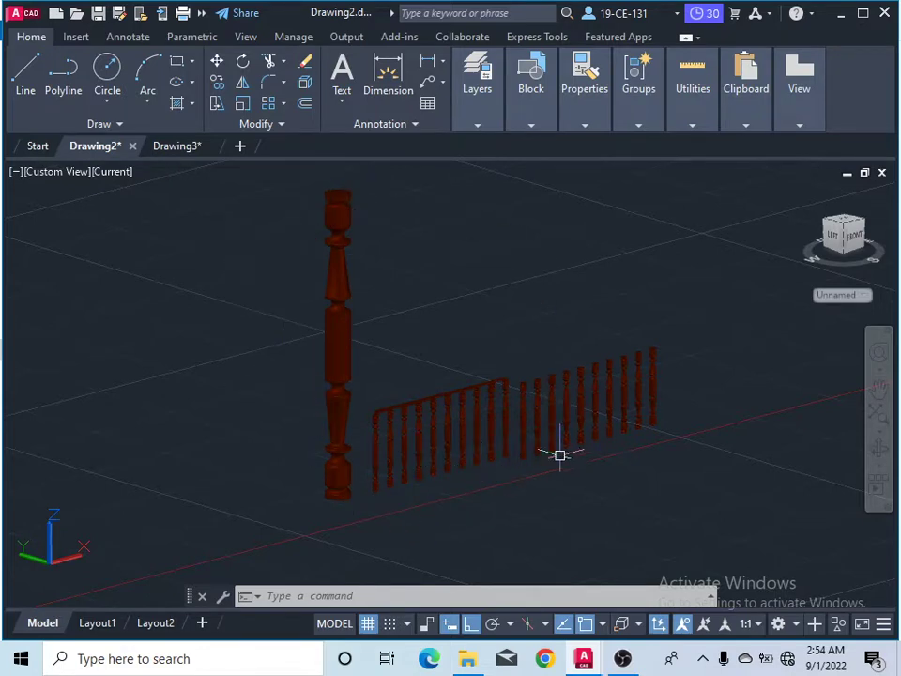
click(188, 149)
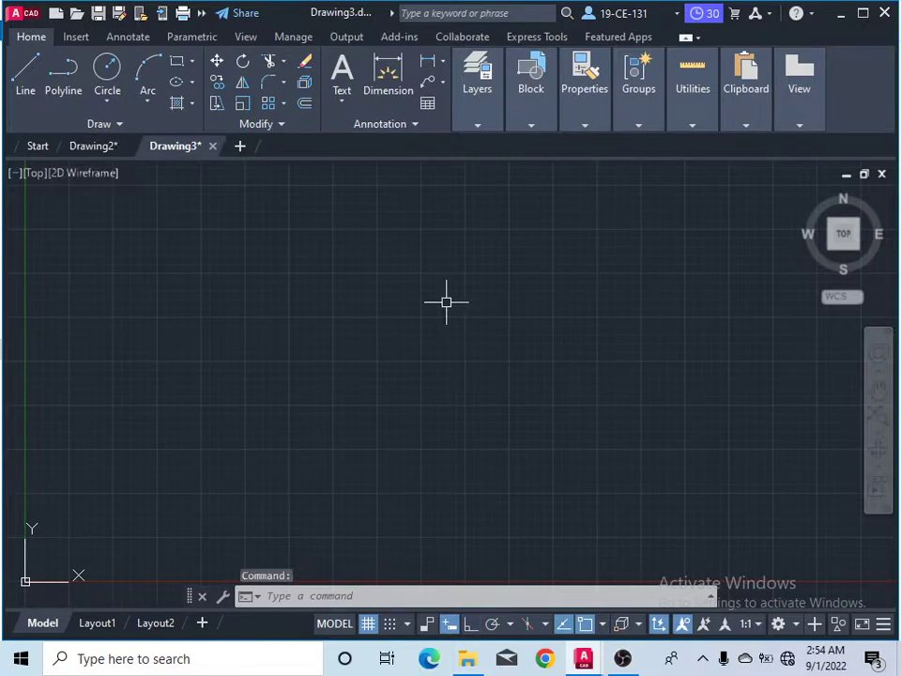
text(uni)
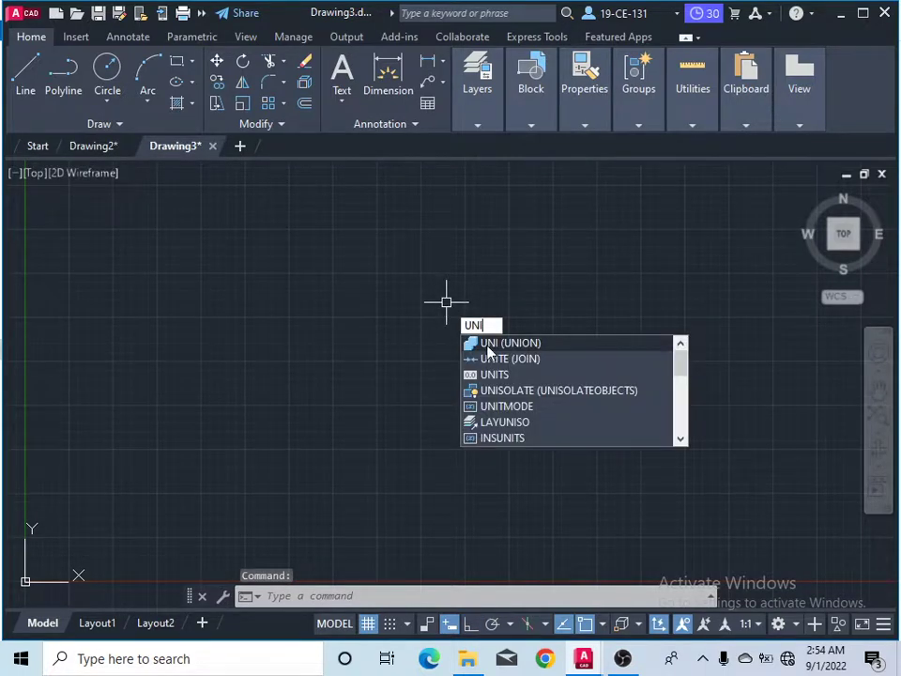
click(486, 374)
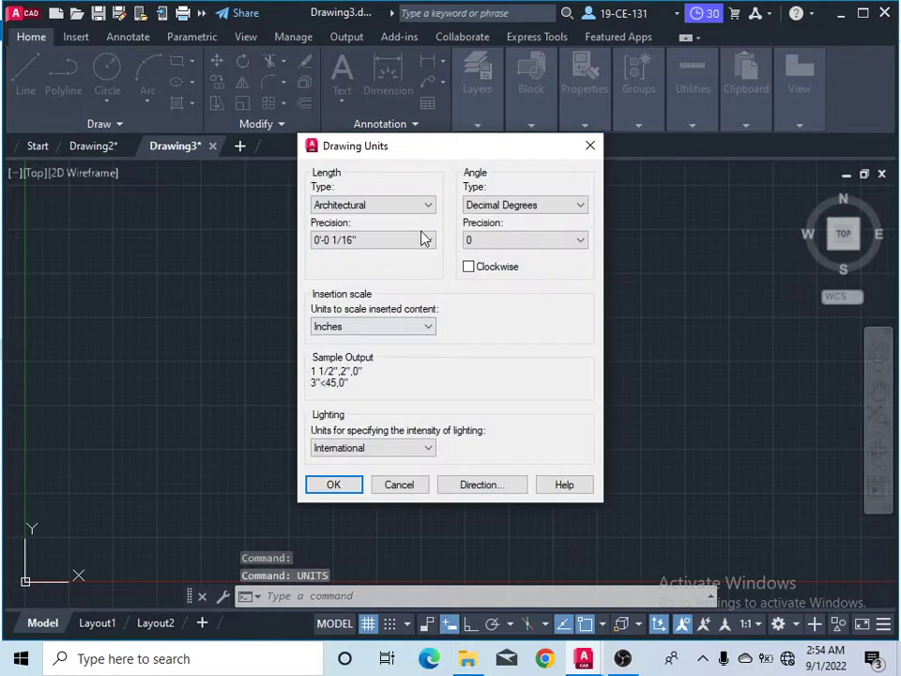
click(410, 207)
click(343, 222)
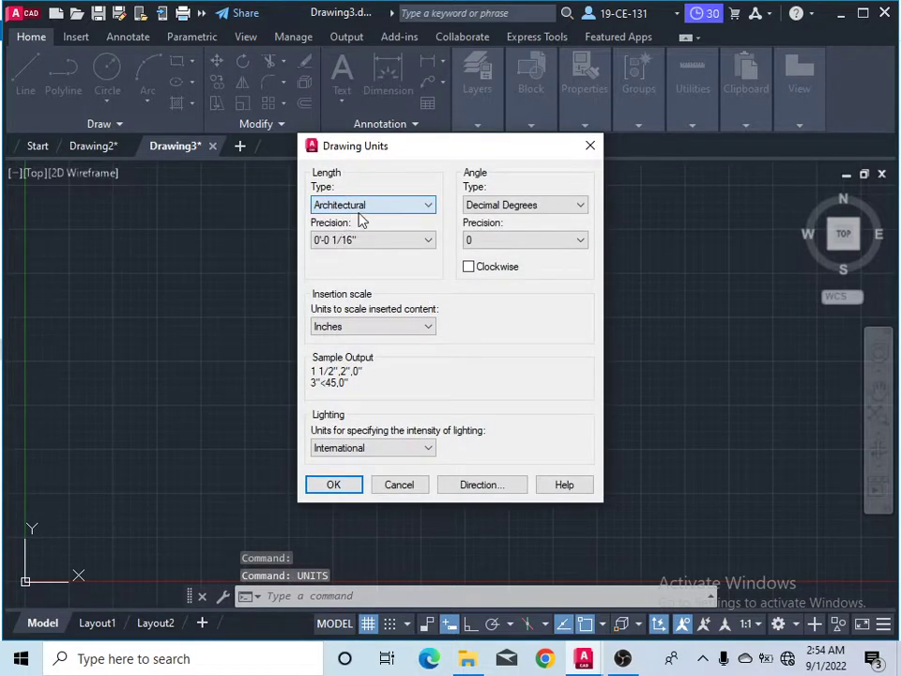
click(334, 485)
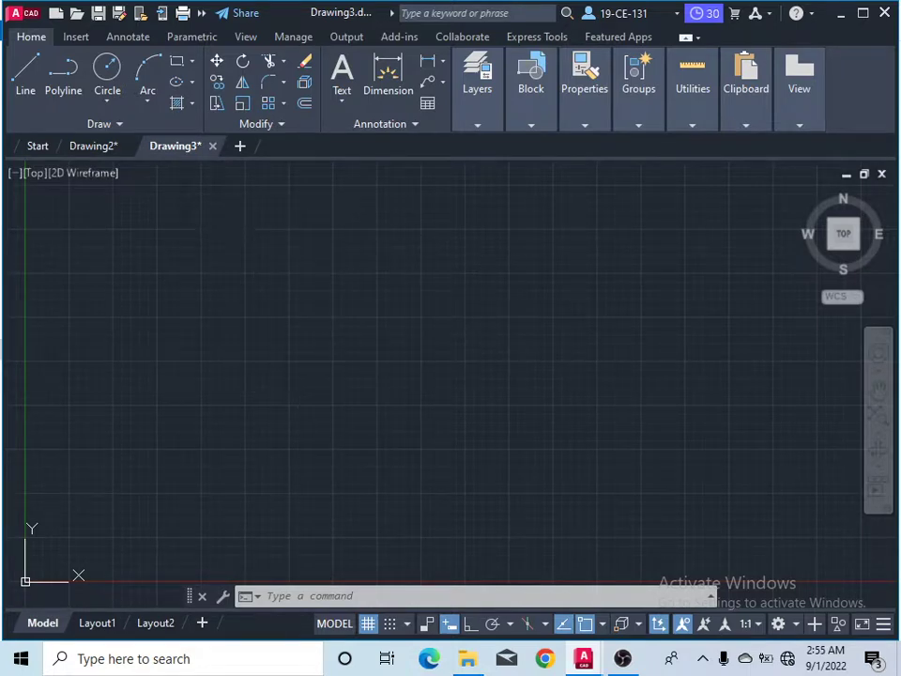
Draw a vertical rectangle by dimensions, with length 2" and width 2'
click(178, 61)
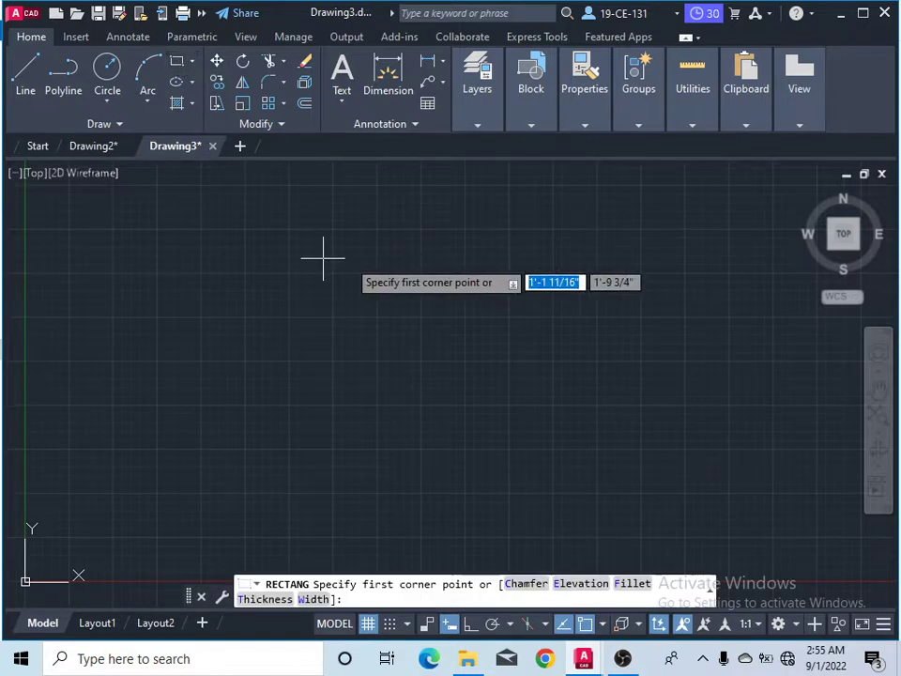
click(476, 210)
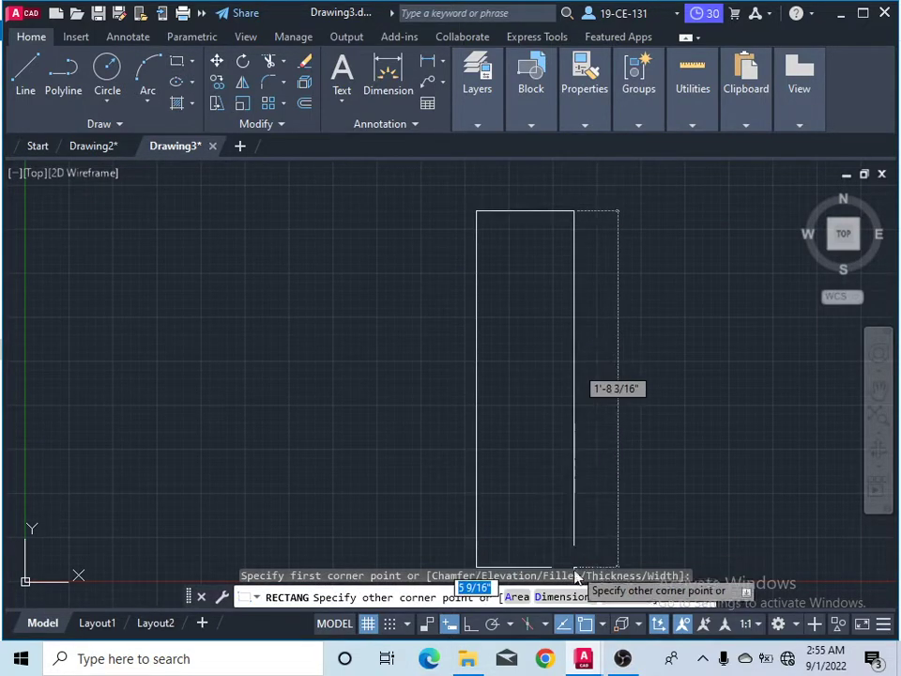
click(560, 593)
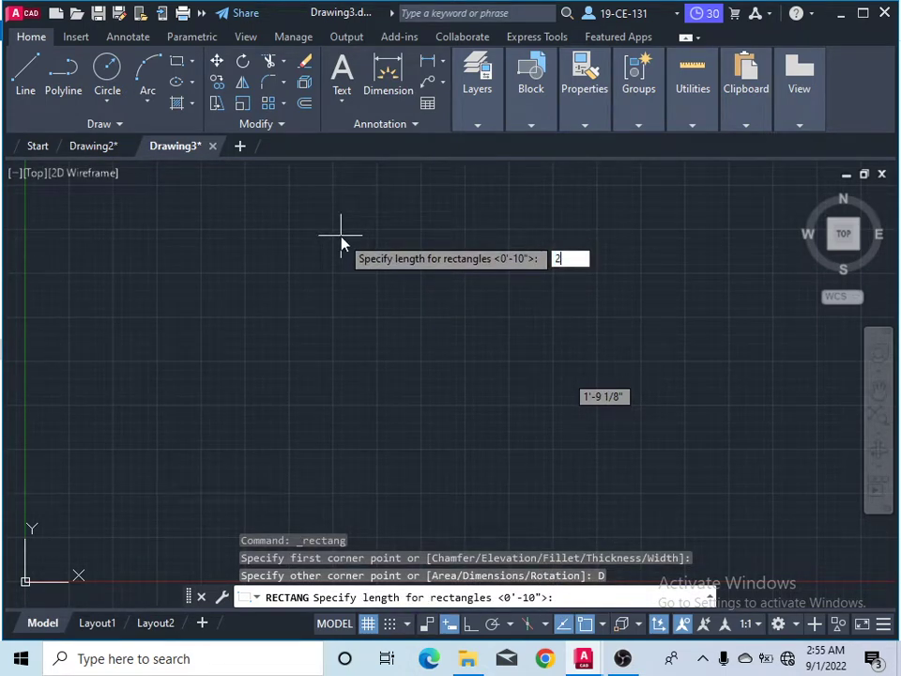
key(Return)
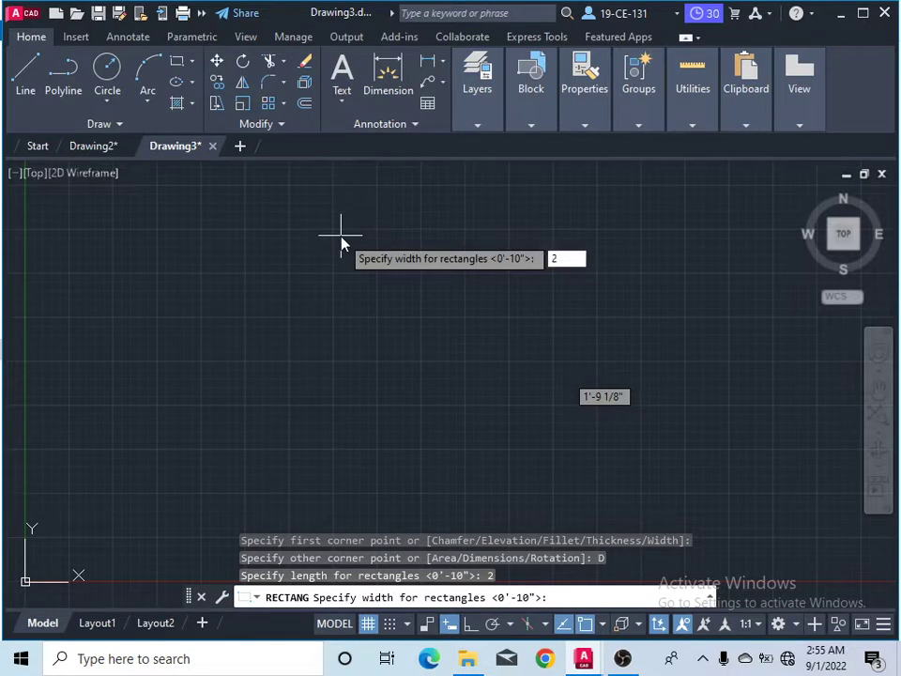
text(2')
key(Return)
click(452, 284)
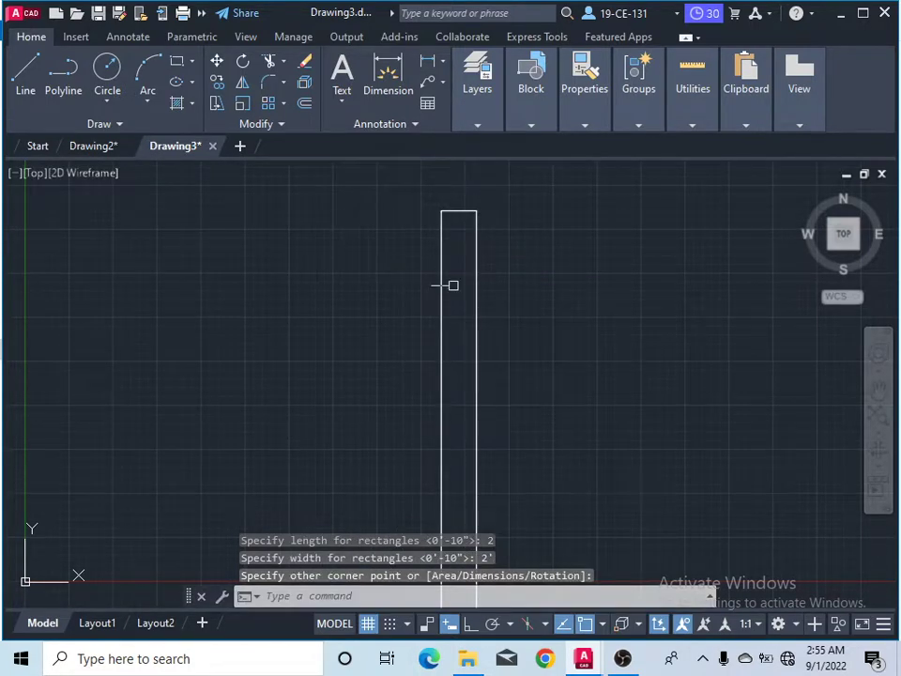
Move the rectangle up and to the right, into open space farther from the origin
scroll(543, 273, down, 2)
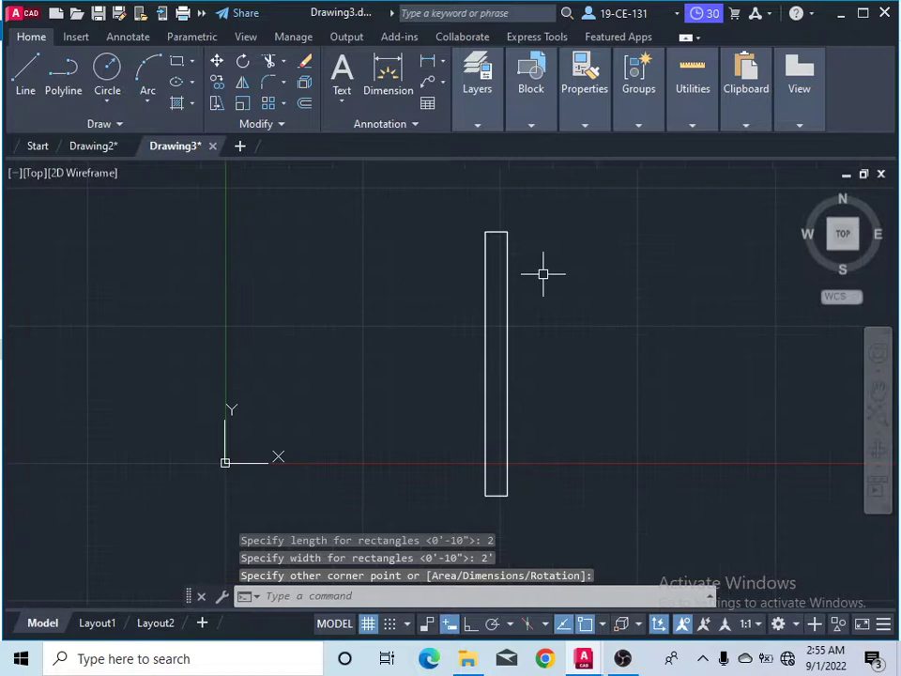
click(485, 307)
click(484, 307)
right_click(555, 296)
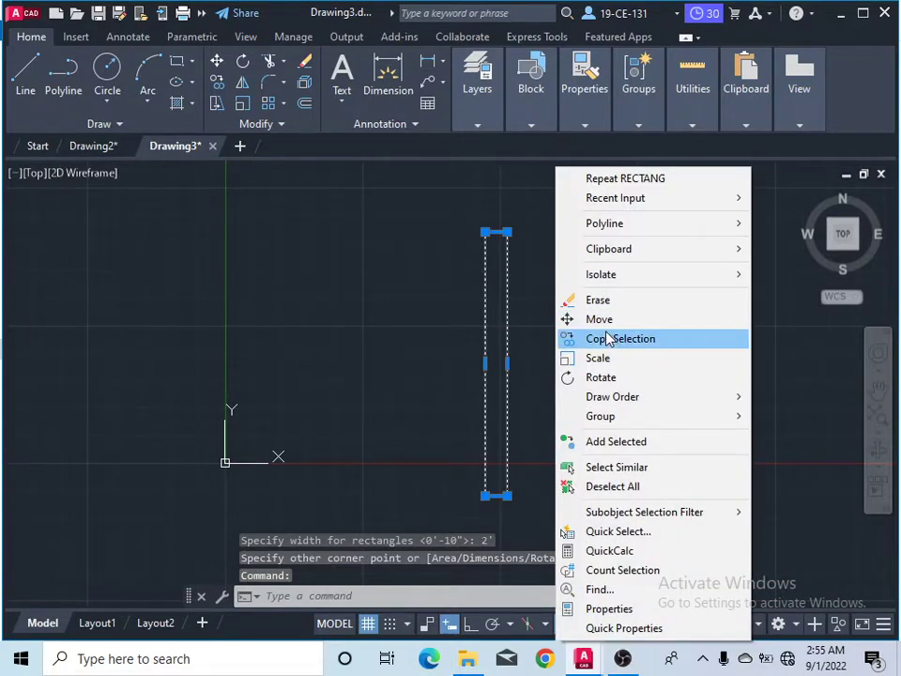
click(569, 318)
click(507, 346)
scroll(506, 374, down, 3)
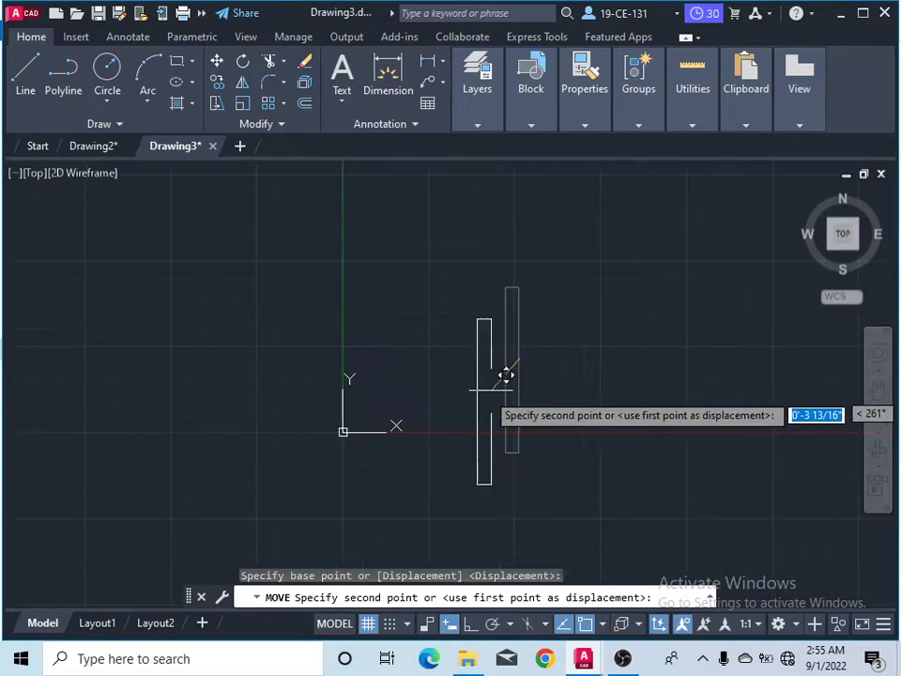
scroll(606, 256, up, 2)
scroll(591, 279, up, 2)
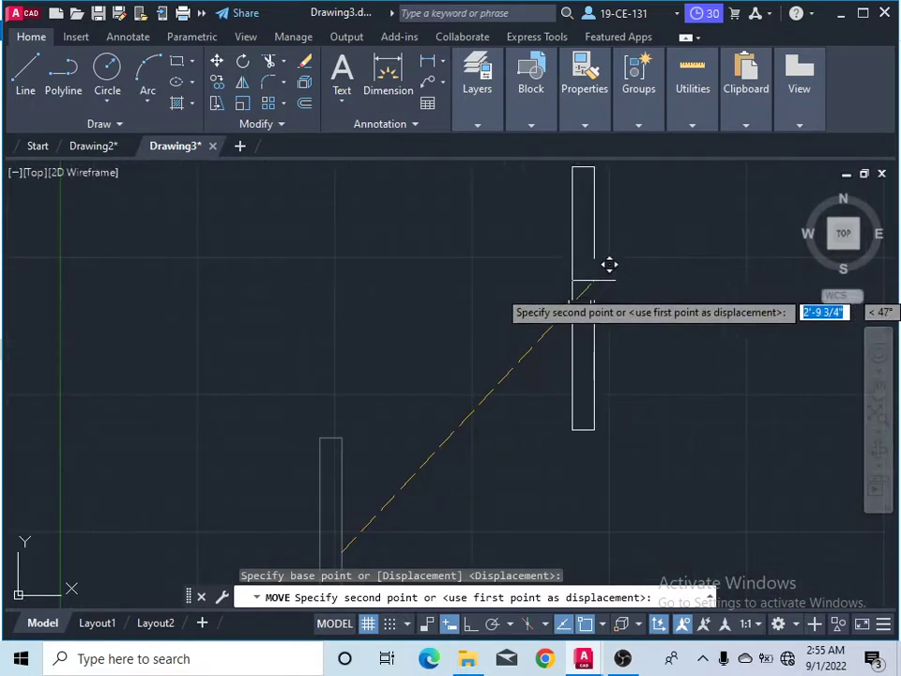
scroll(568, 321, down, 2)
scroll(662, 287, up, 2)
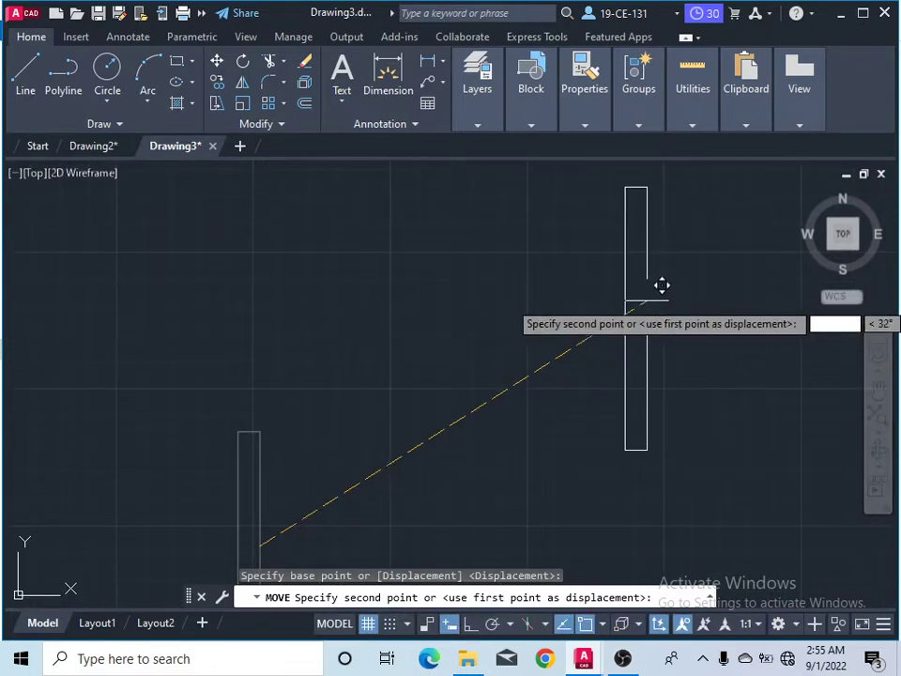
click(563, 316)
Draw a line with Ortho on along the rectangle's top edge, from its upper-left to its upper-right corner
scroll(663, 225, up, 2)
scroll(611, 271, down, 2)
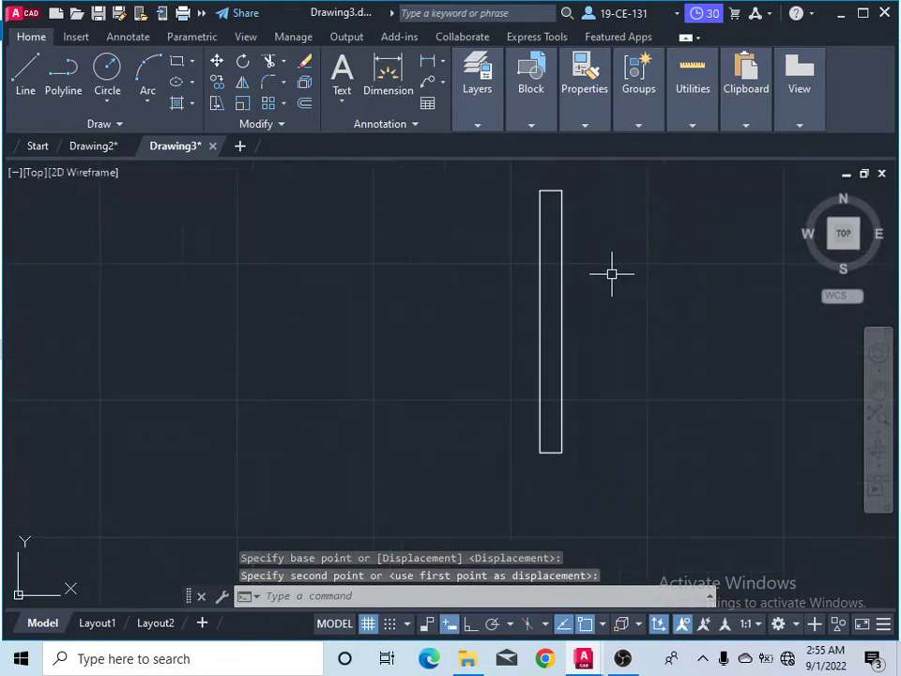
scroll(653, 195, down, 2)
scroll(644, 208, up, 2)
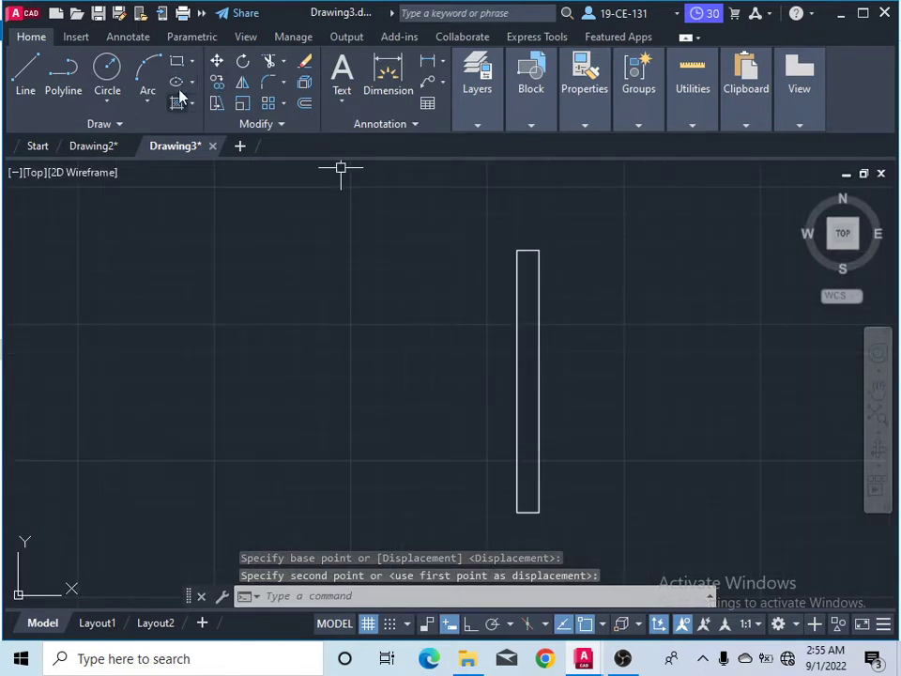
scroll(624, 298, up, 2)
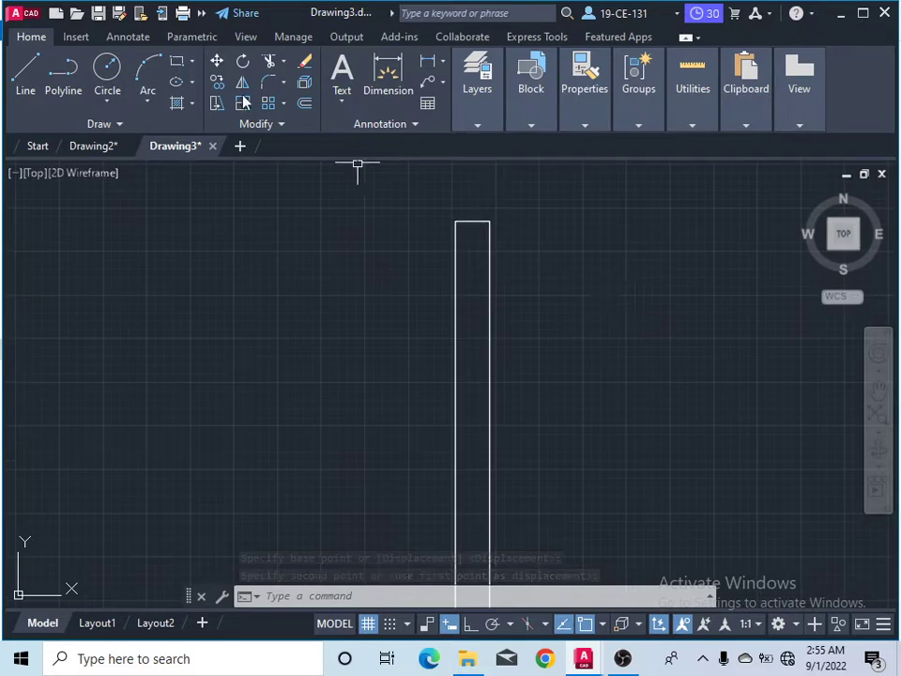
click(34, 81)
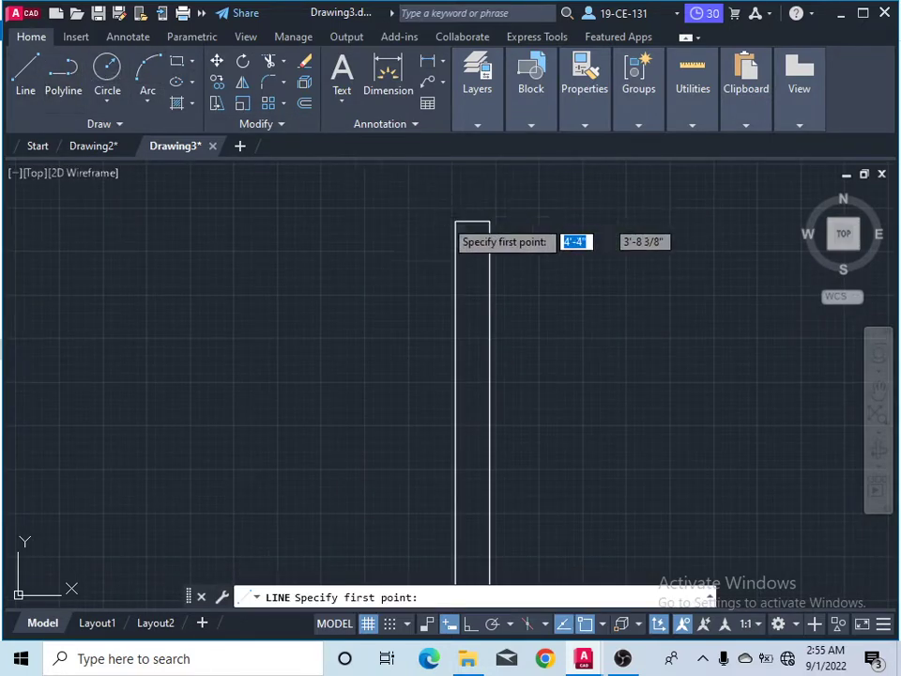
click(455, 221)
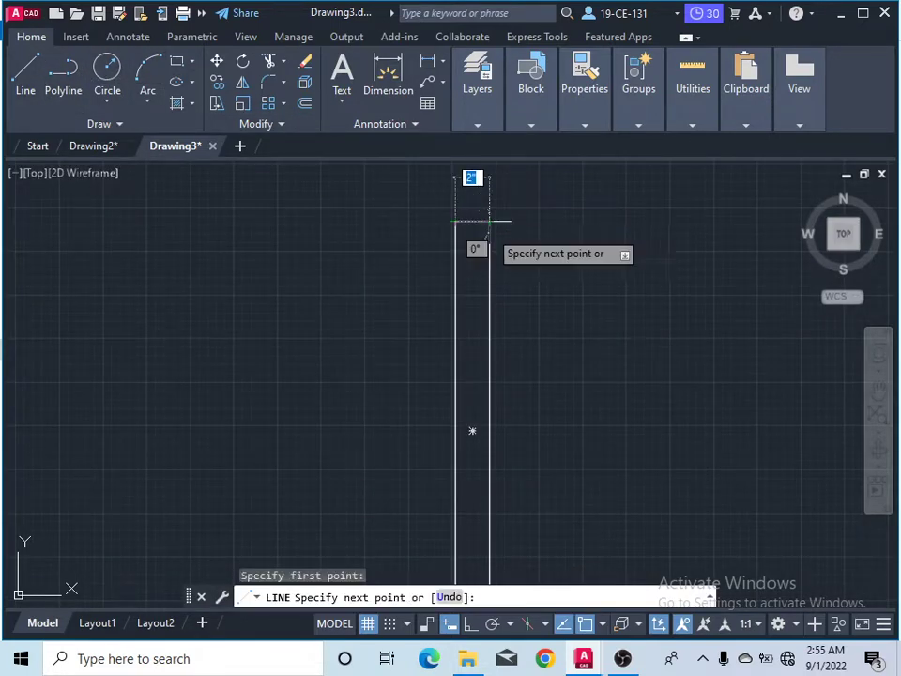
key(F8)
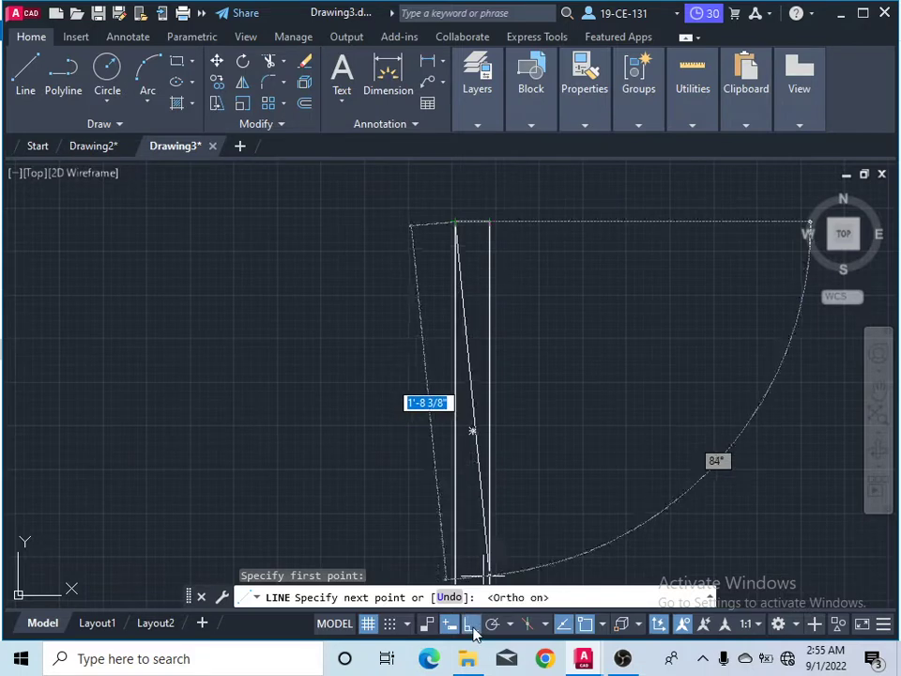
click(488, 222)
right_click(595, 244)
click(612, 260)
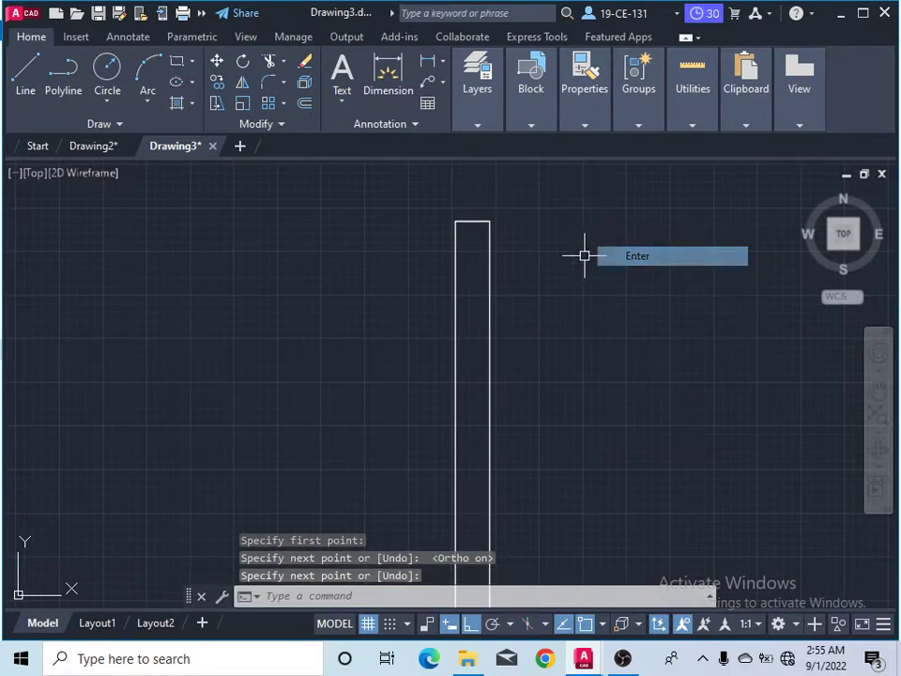
Offset the top line downward twice at 1" spacing inside the rectangle
click(304, 104)
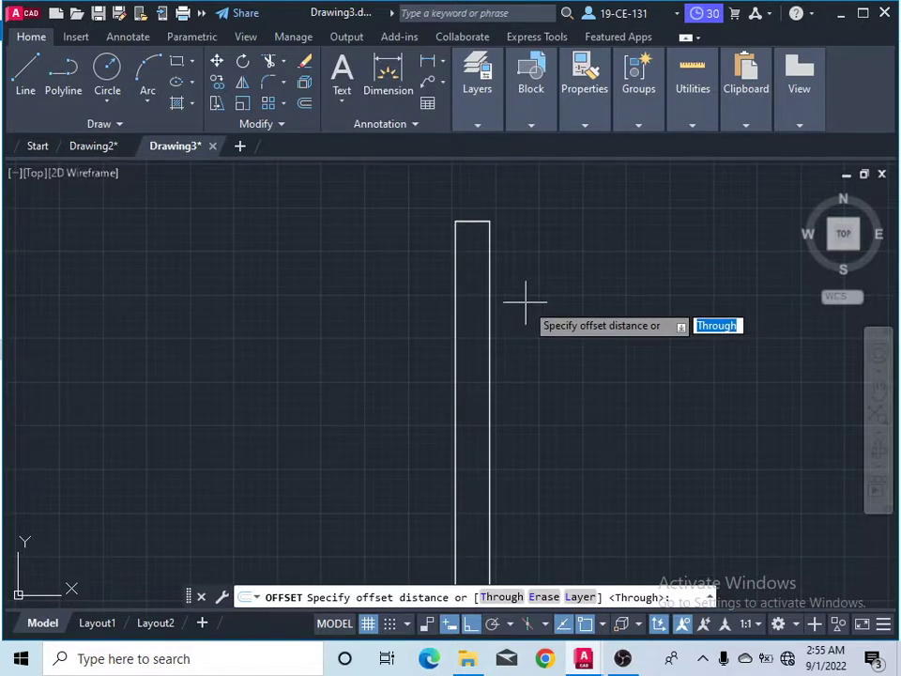
text(1)
key(Return)
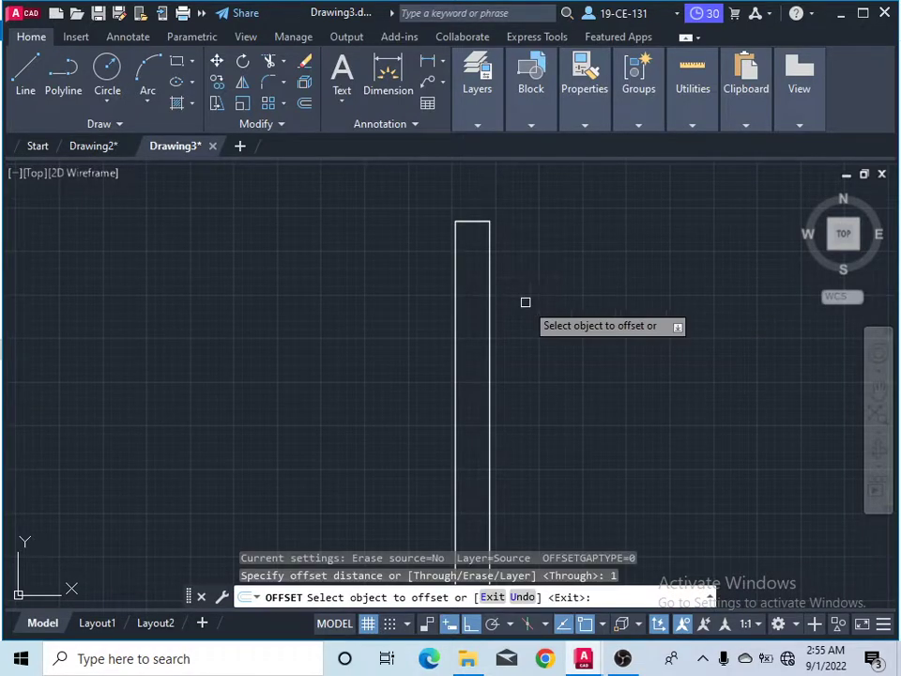
click(470, 222)
click(470, 252)
click(470, 240)
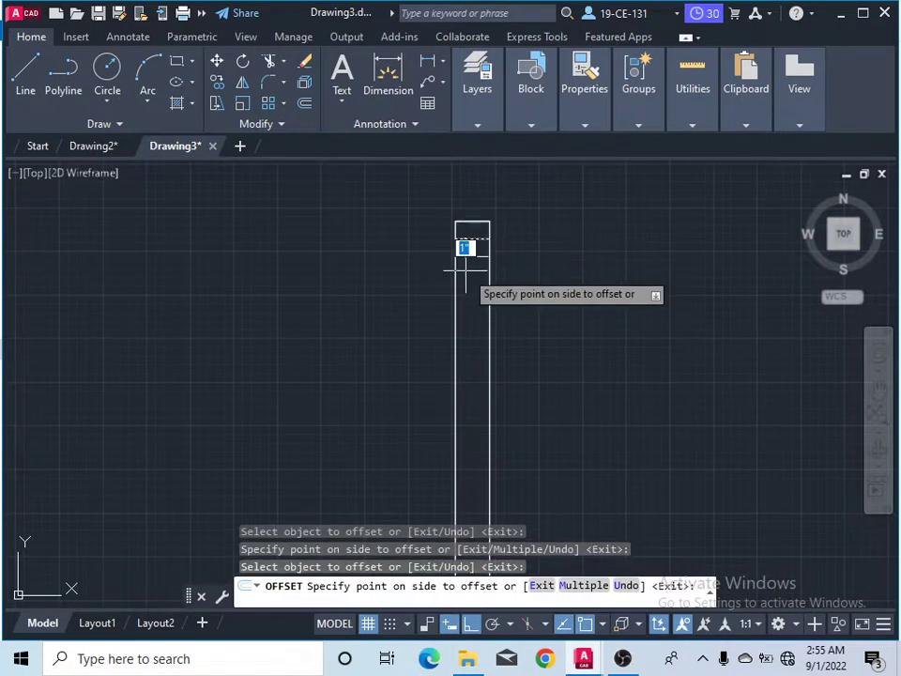
click(503, 272)
right_click(584, 241)
click(601, 249)
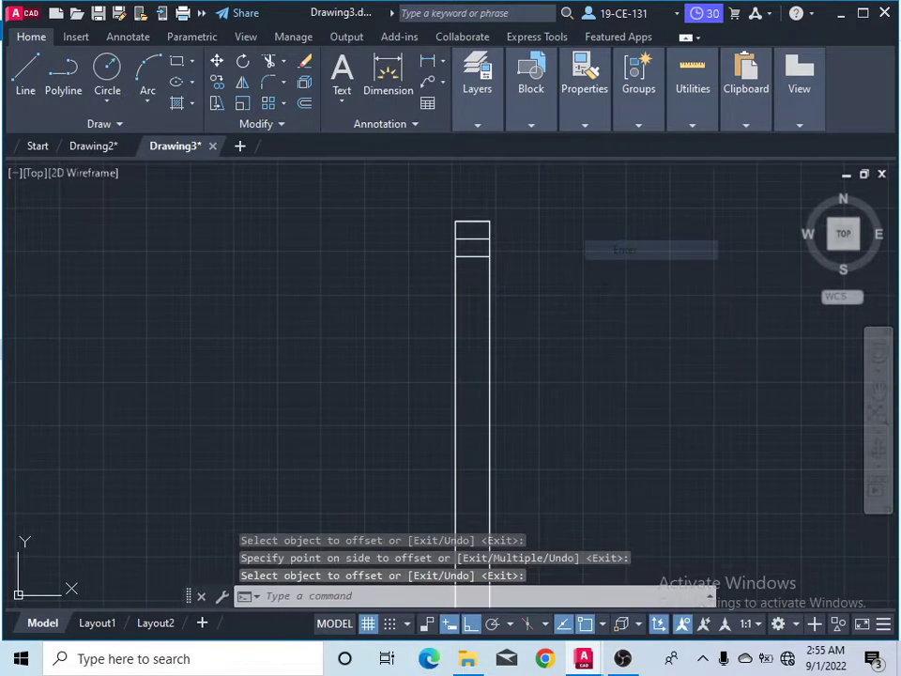
Draw a 2-point circle on the rectangle's left edge, with its diameter spanning the left endpoints of the two offset lines
click(107, 110)
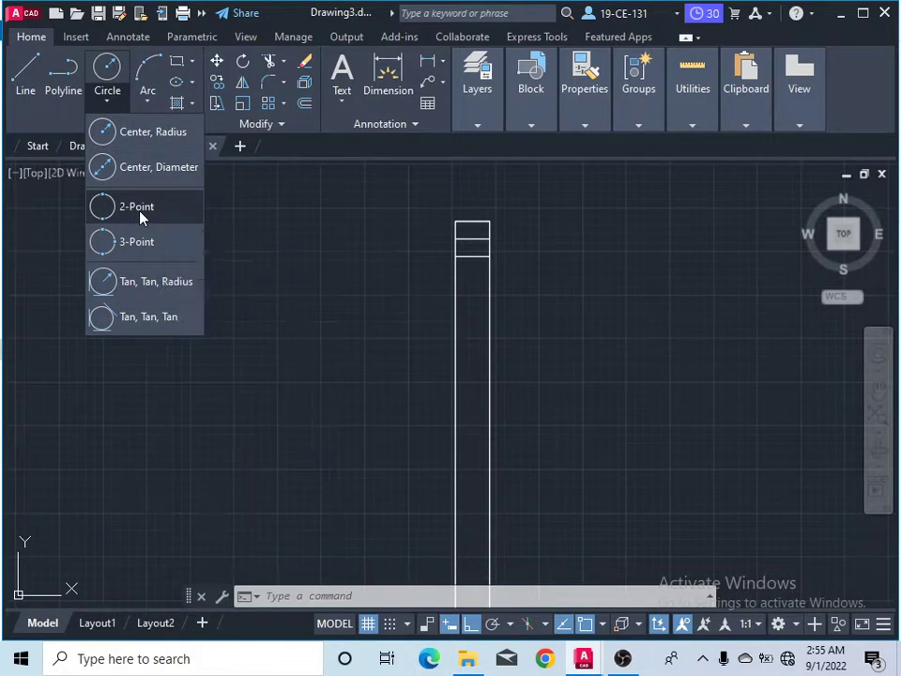
click(140, 218)
scroll(404, 208, up, 5)
scroll(514, 341, down, 4)
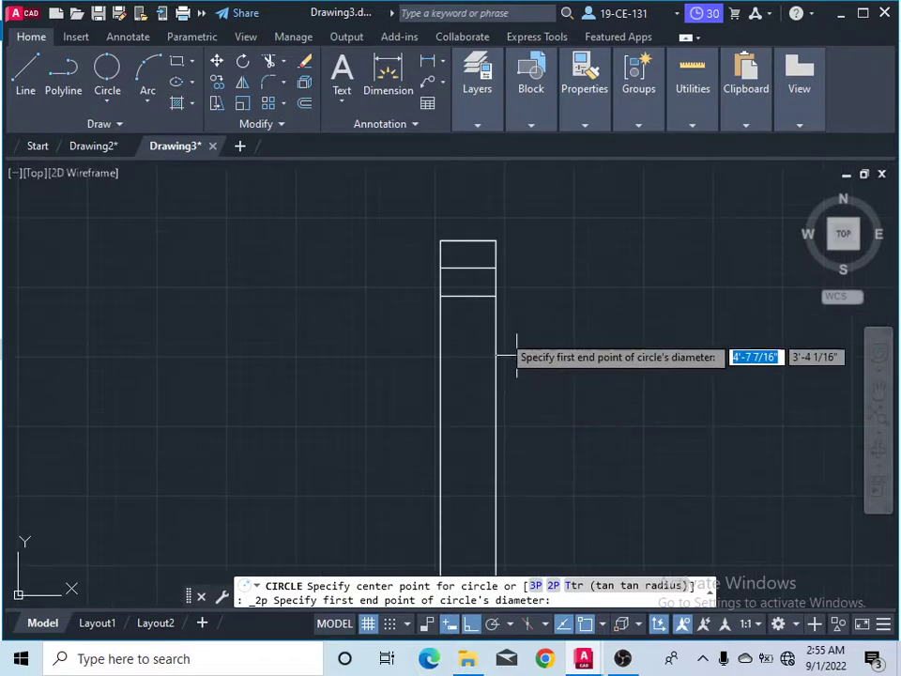
scroll(443, 272, up, 4)
click(417, 259)
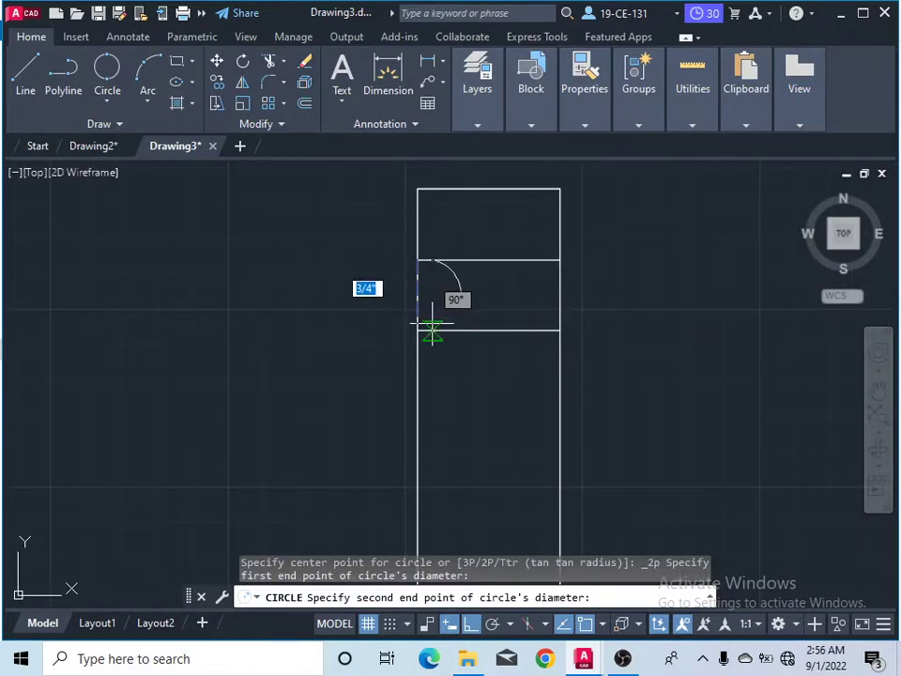
click(417, 331)
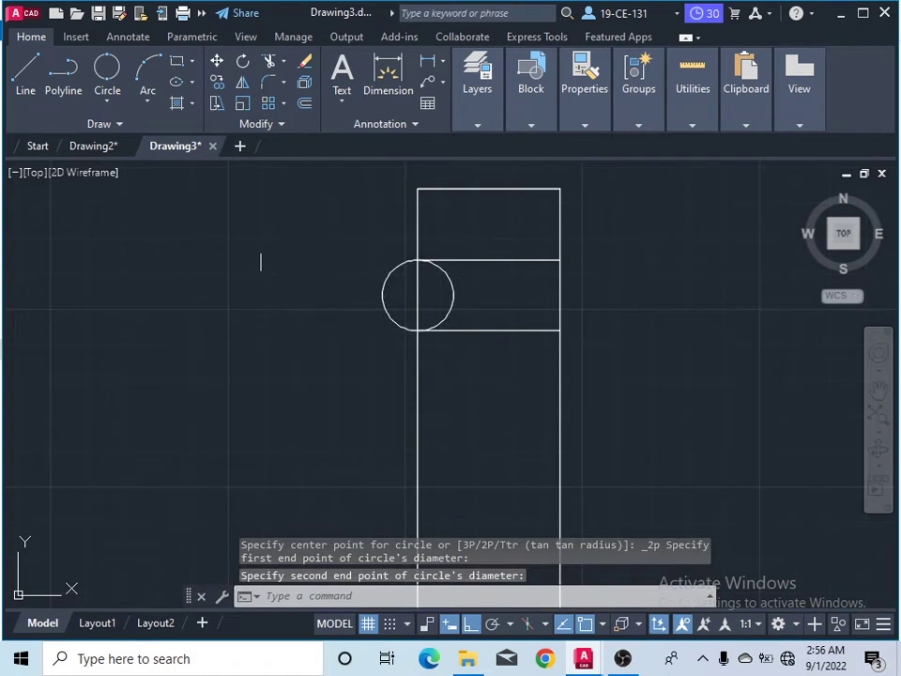
Draw a 1" radius circle centred on the midpoint of the rectangle's long left edge
scroll(319, 255, down, 6)
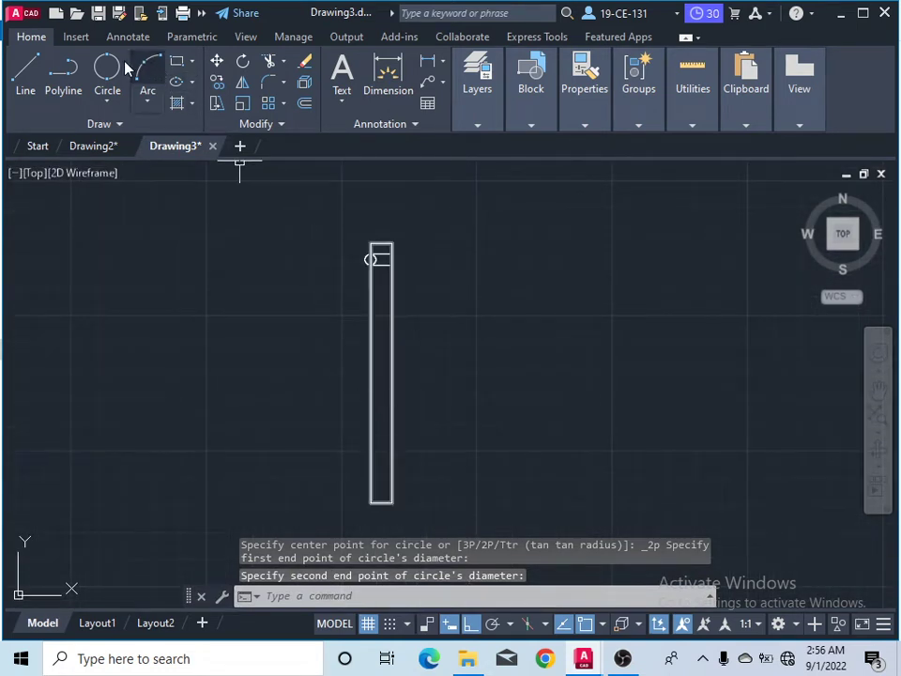
click(104, 104)
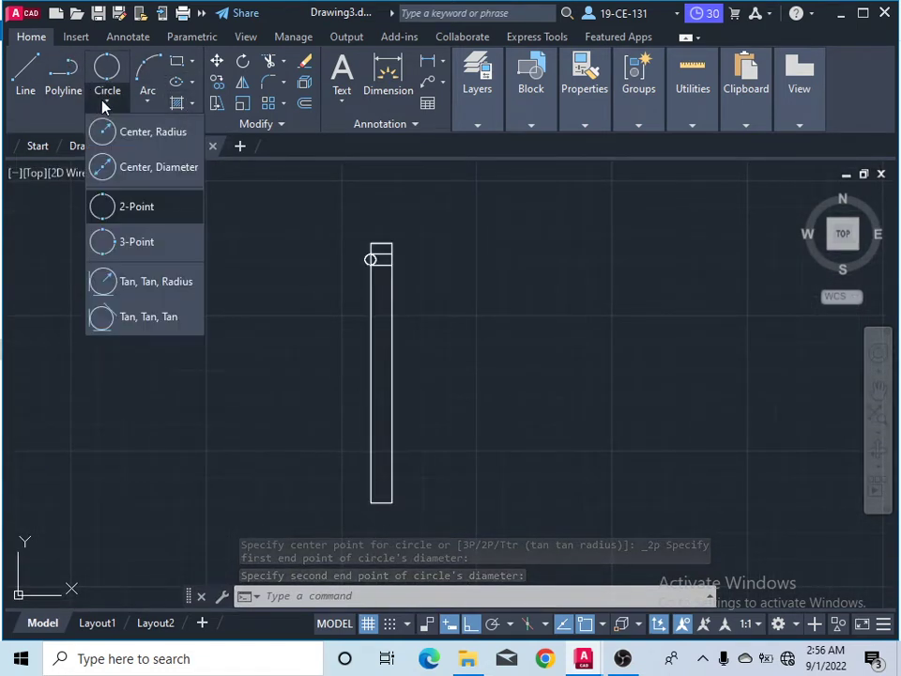
click(148, 133)
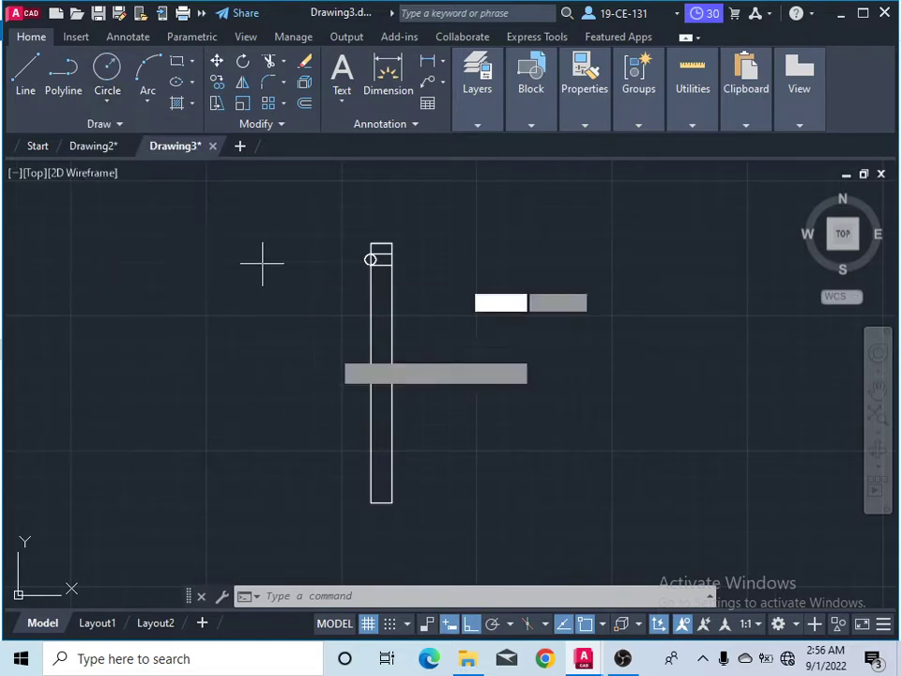
scroll(380, 373, up, 3)
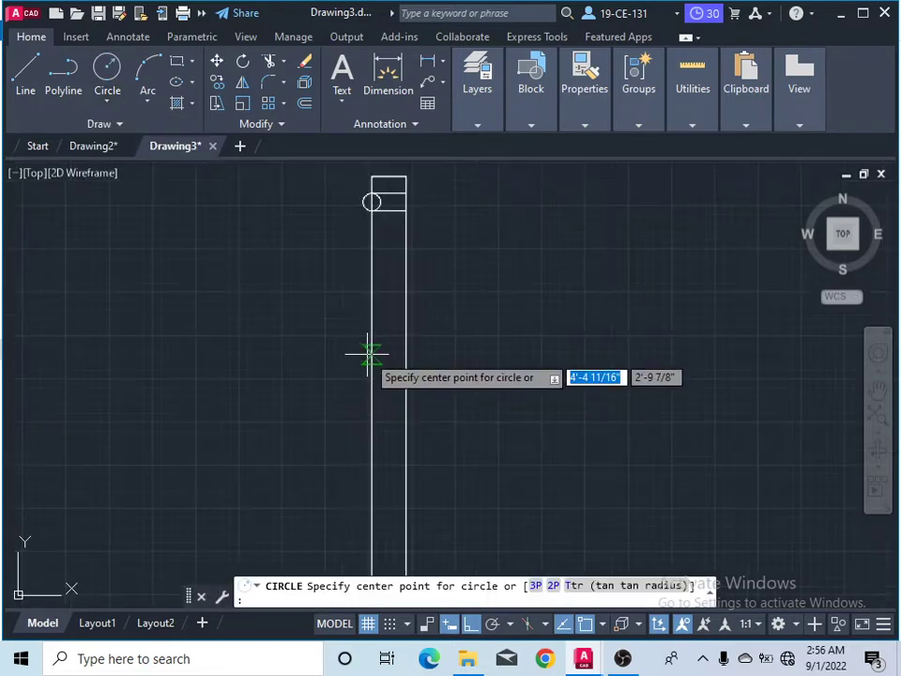
click(374, 400)
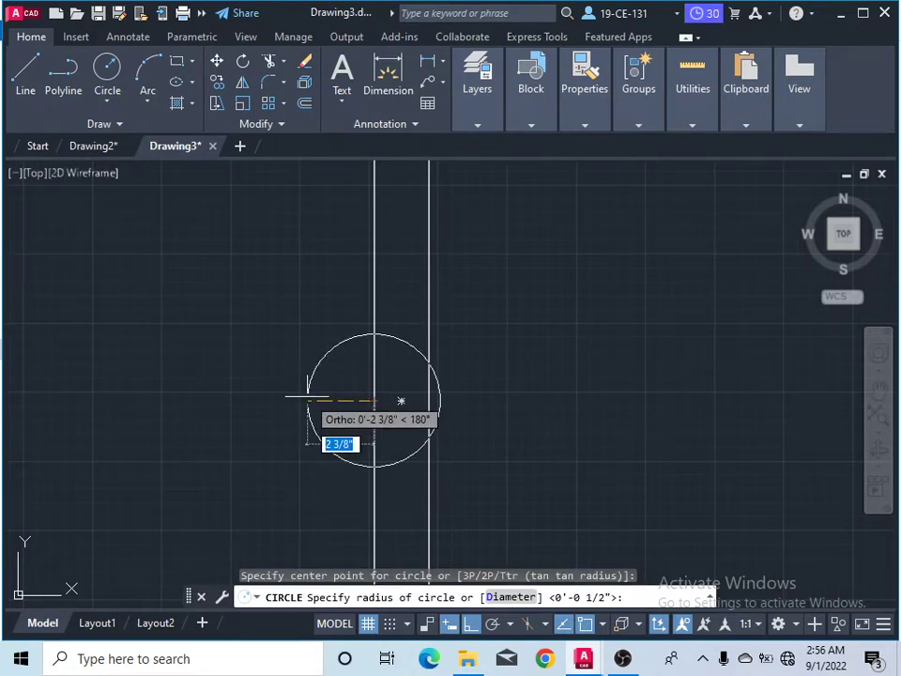
key(Return)
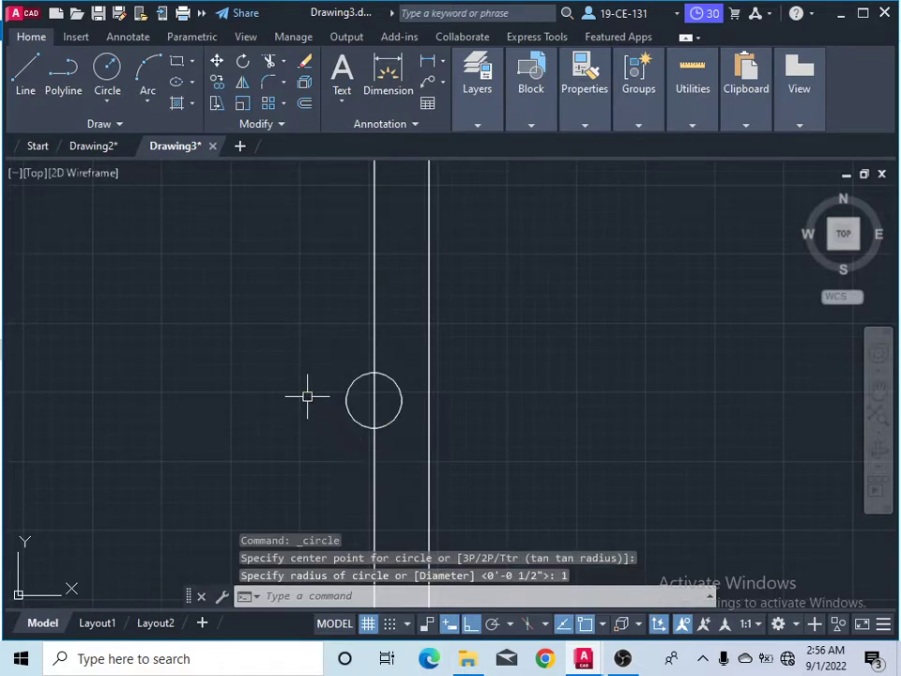
Trim the outer half of the 1" radius circle and the piece of left edge inside it, leaving an inward semicircular notch
scroll(445, 307, down, 4)
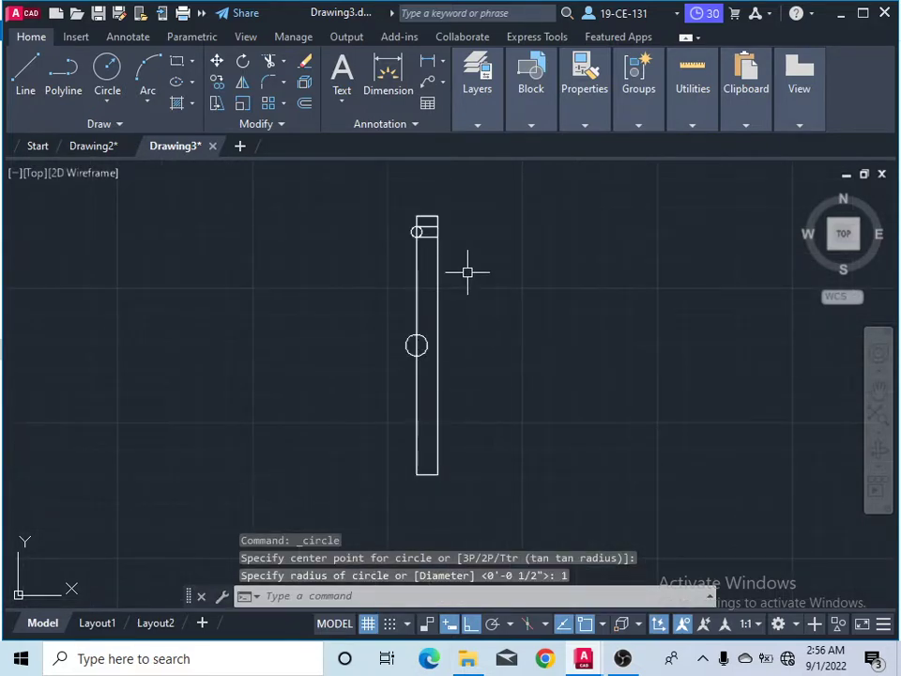
click(271, 63)
scroll(436, 380, up, 4)
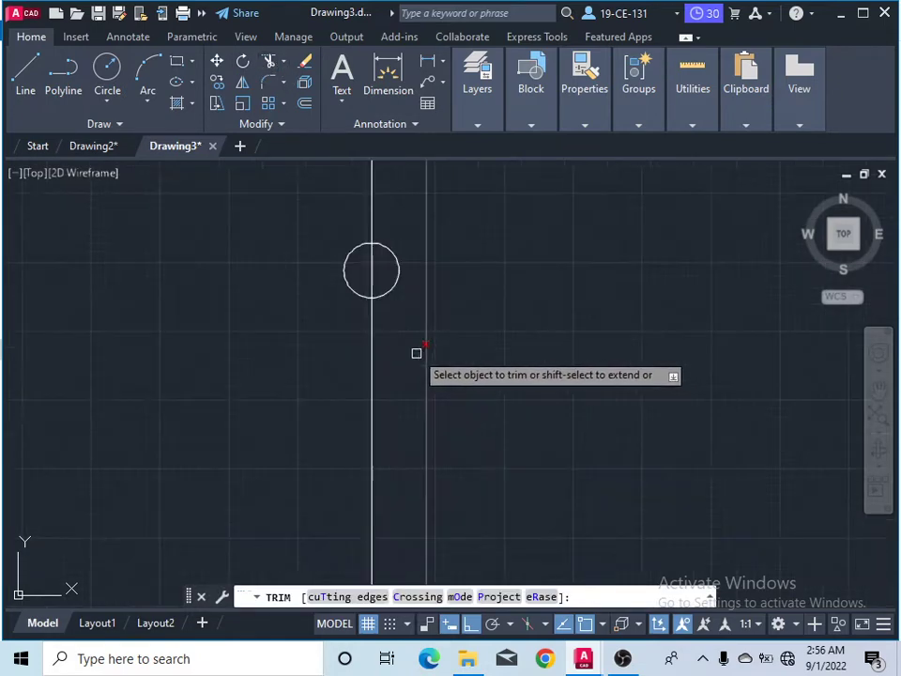
click(347, 271)
click(372, 270)
right_click(292, 274)
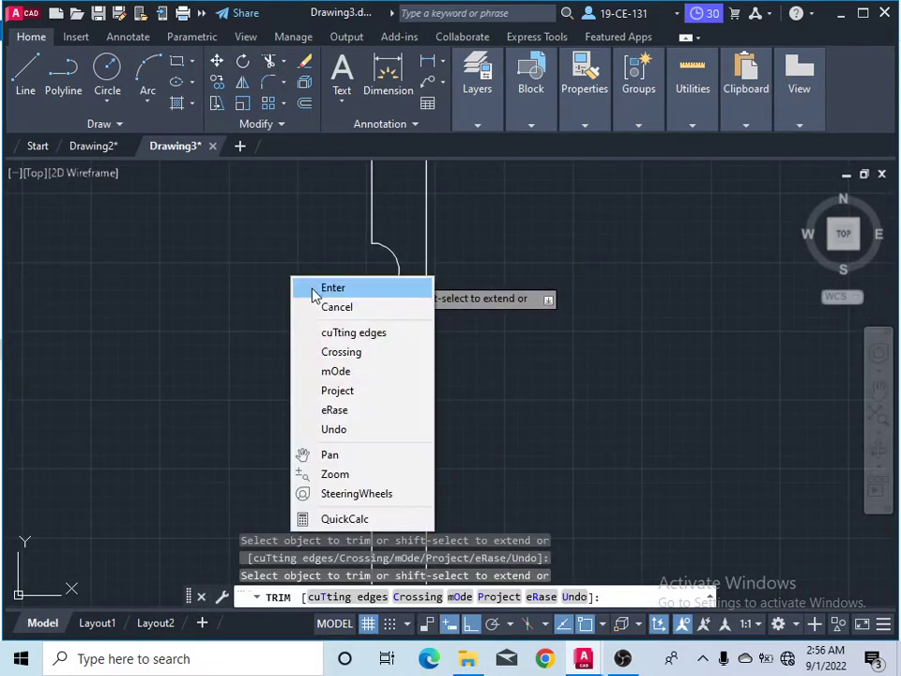
click(315, 288)
scroll(450, 318, down, 4)
scroll(436, 294, up, 4)
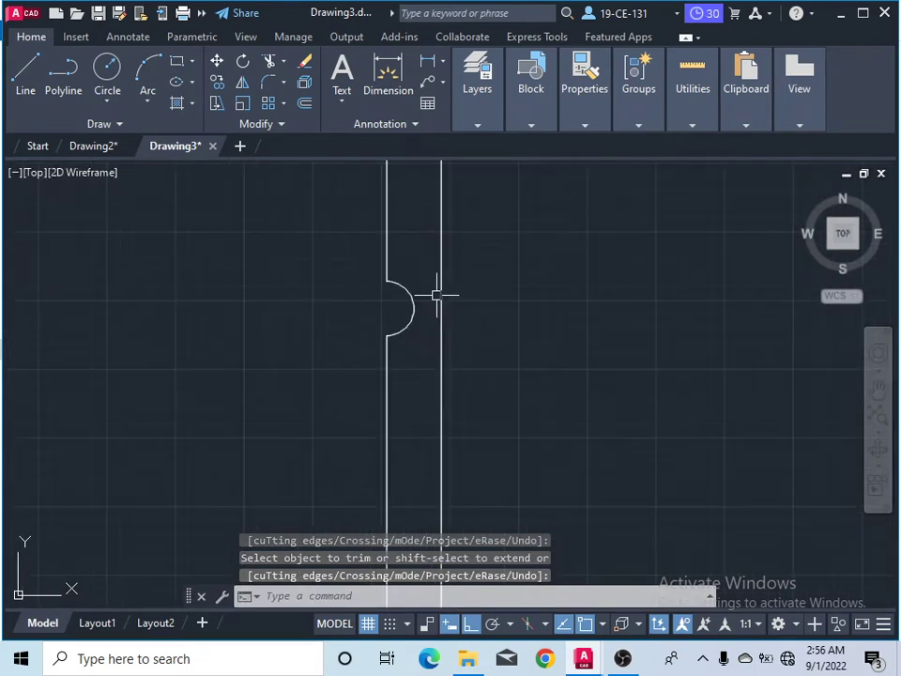
Copy the middle arc upward from its upper endpoint to the midpoint of the left edge's upper portion
key(Return)
click(414, 308)
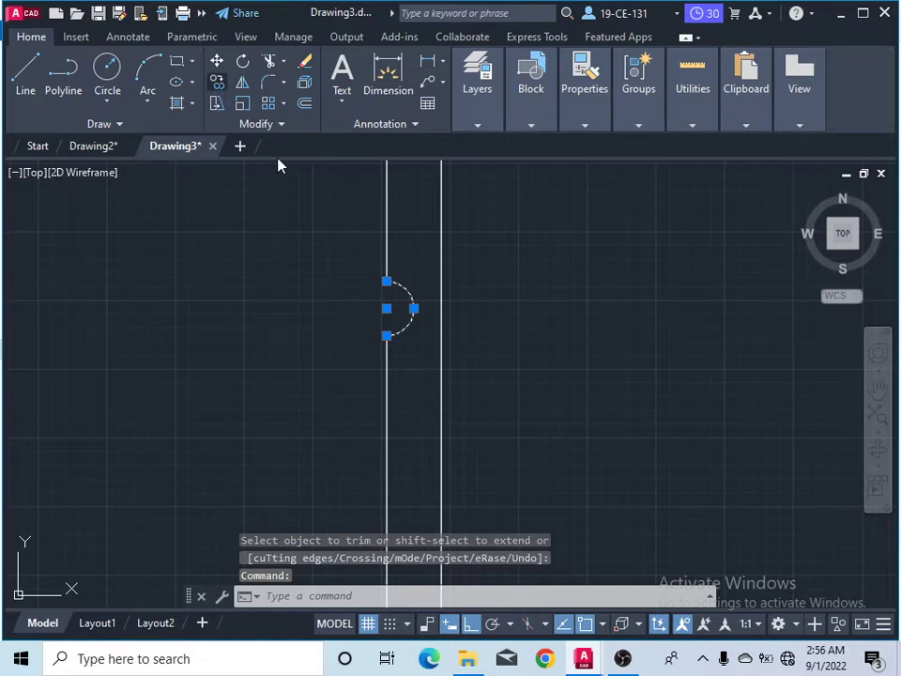
text(co)
key(Return)
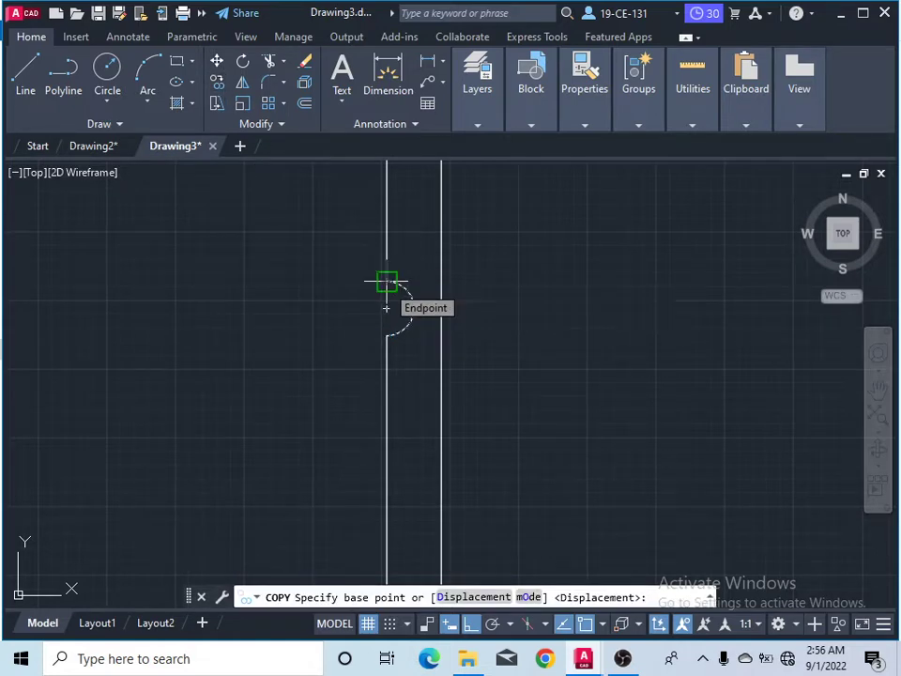
click(387, 282)
scroll(386, 234, down, 5)
scroll(388, 203, up, 4)
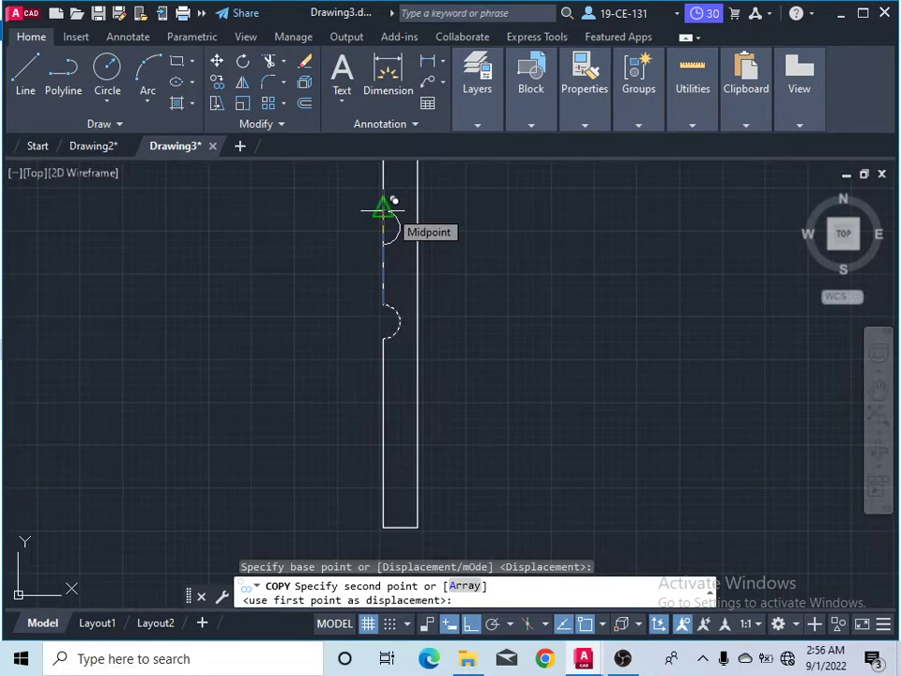
click(382, 208)
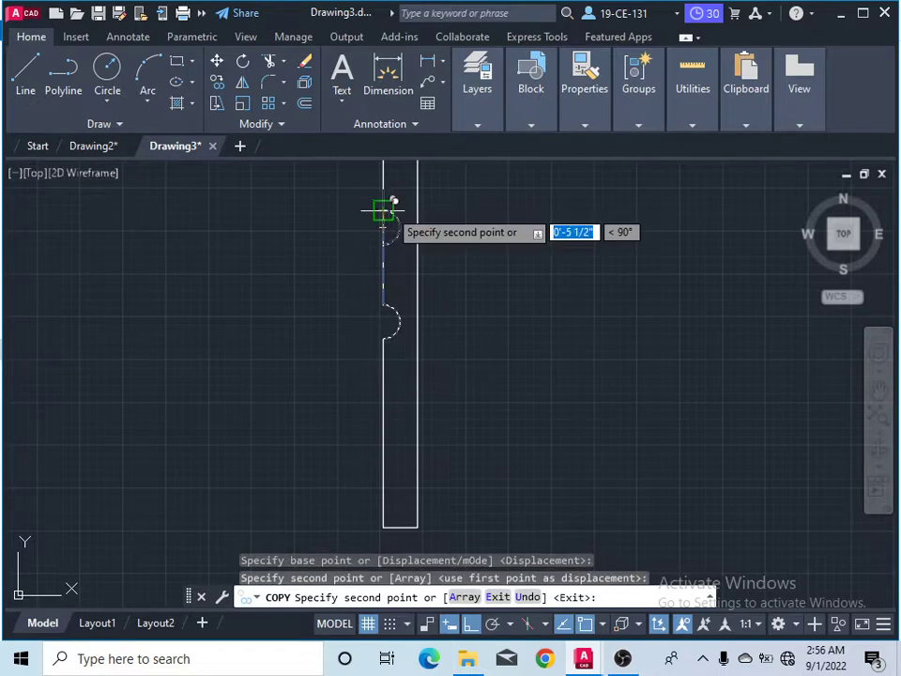
right_click(467, 262)
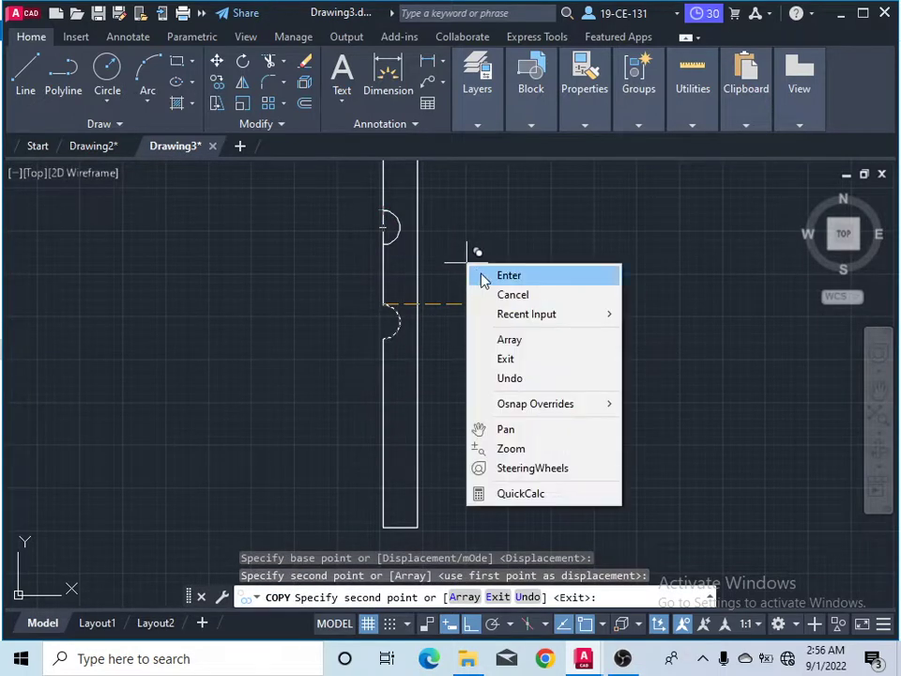
click(488, 276)
Copy the middle arc downward from its lower endpoint to the midpoint of the left edge's lower portion
click(217, 83)
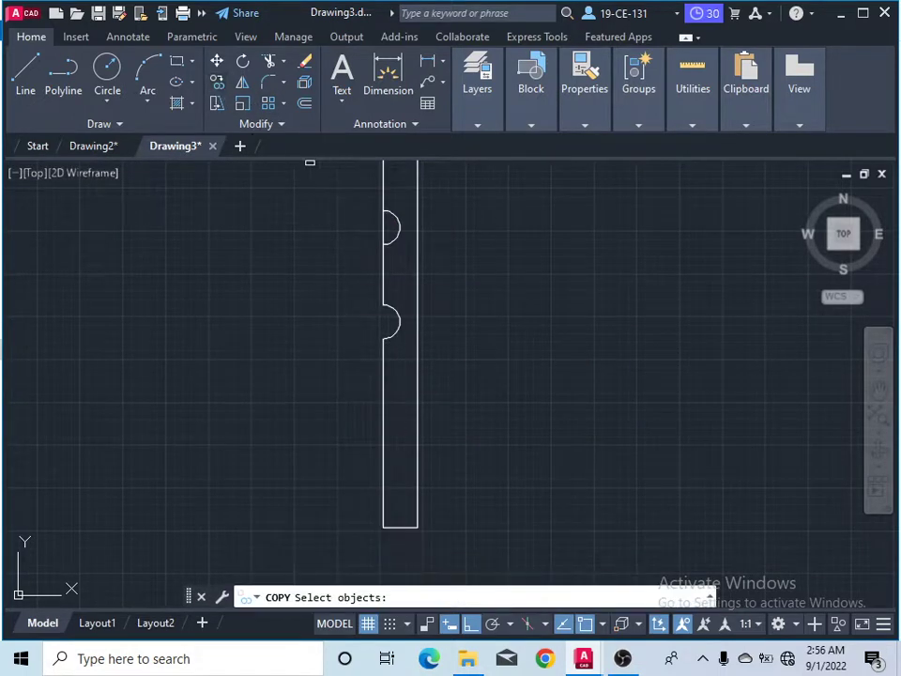
click(400, 329)
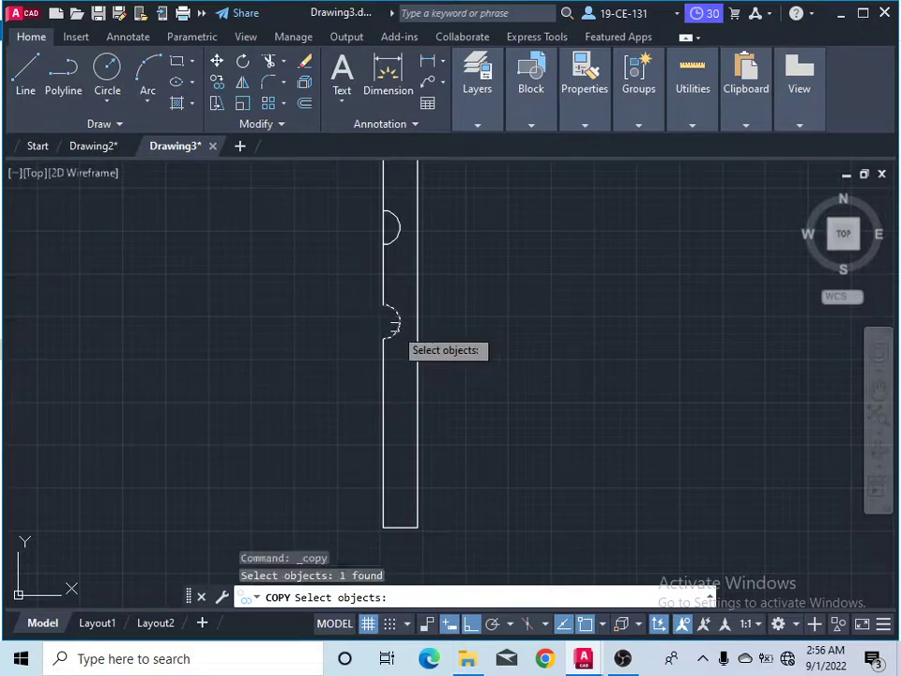
key(Return)
click(383, 338)
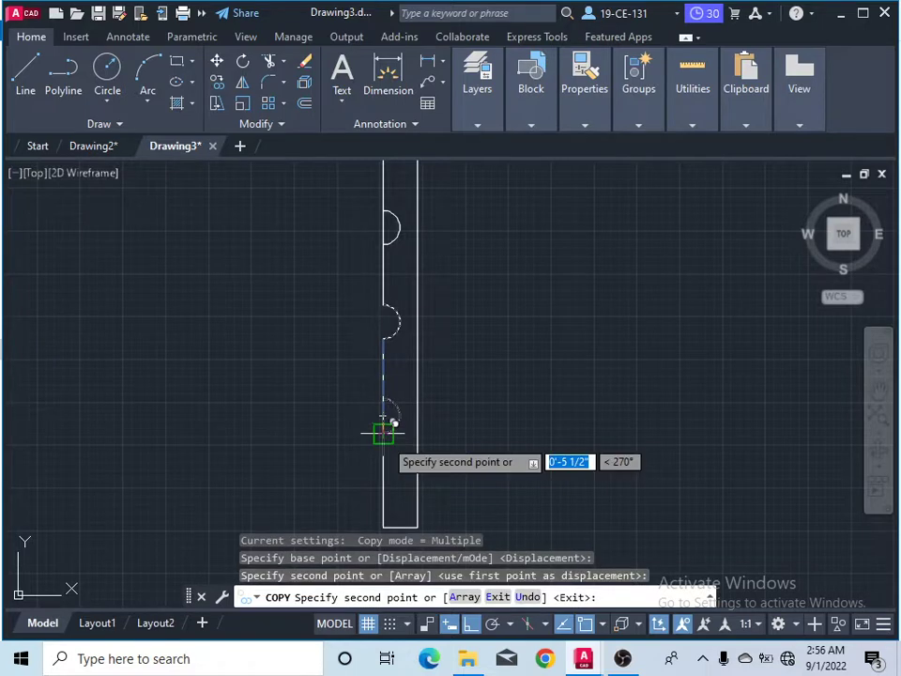
right_click(507, 360)
click(546, 373)
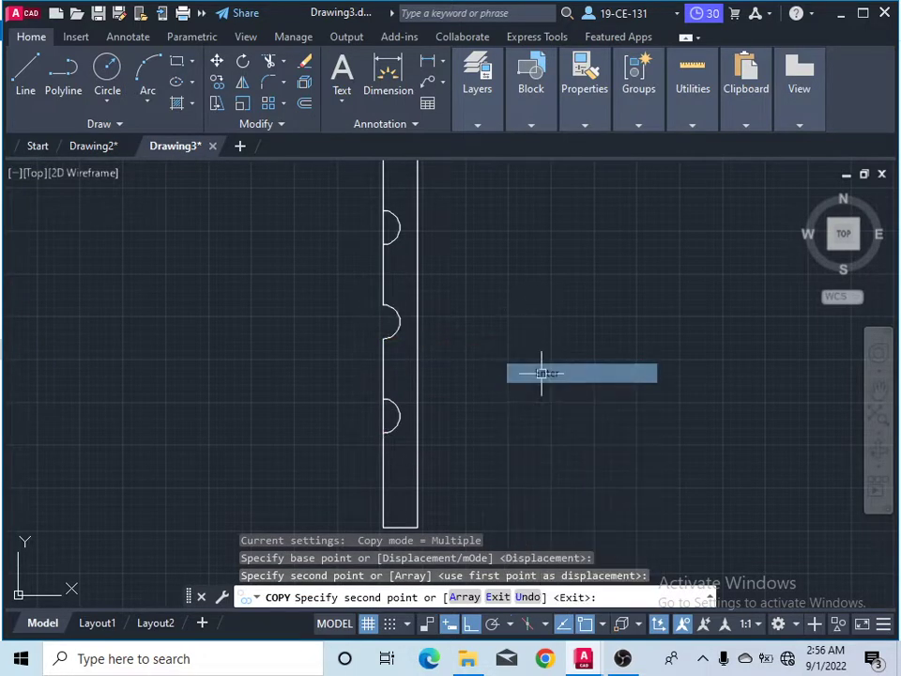
Erase the original arc at the middle of the left edge
click(391, 319)
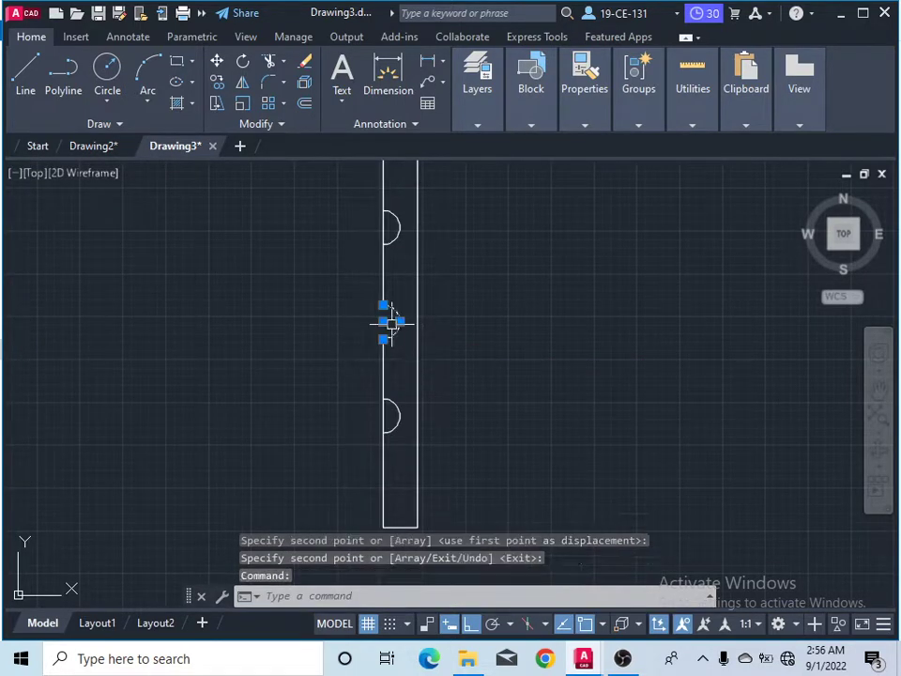
right_click(291, 300)
click(314, 298)
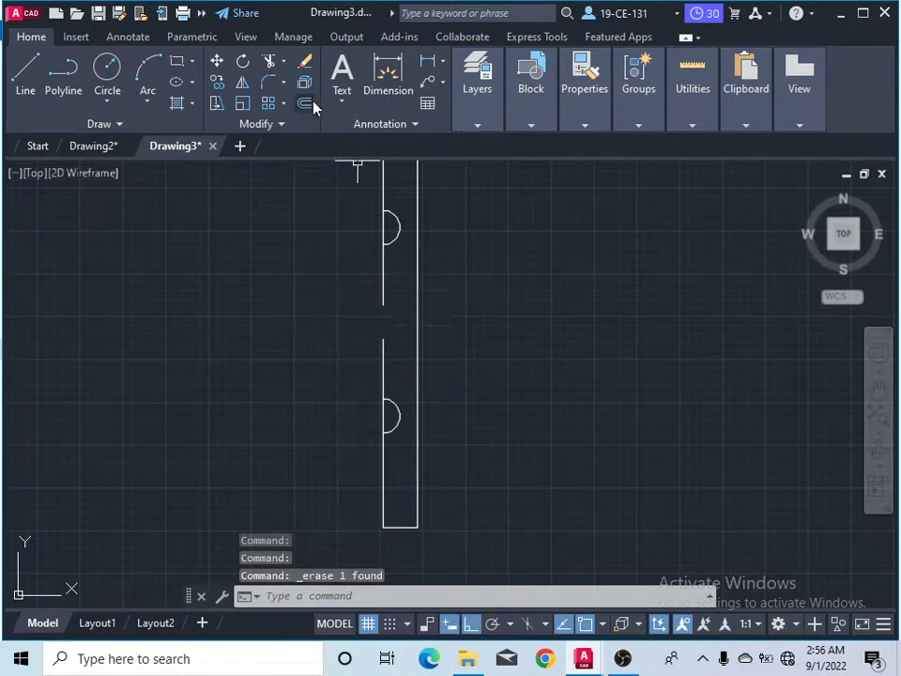
Extend the rectangle's left edge across the gap where the middle arc was, closing the outline
click(283, 60)
click(301, 125)
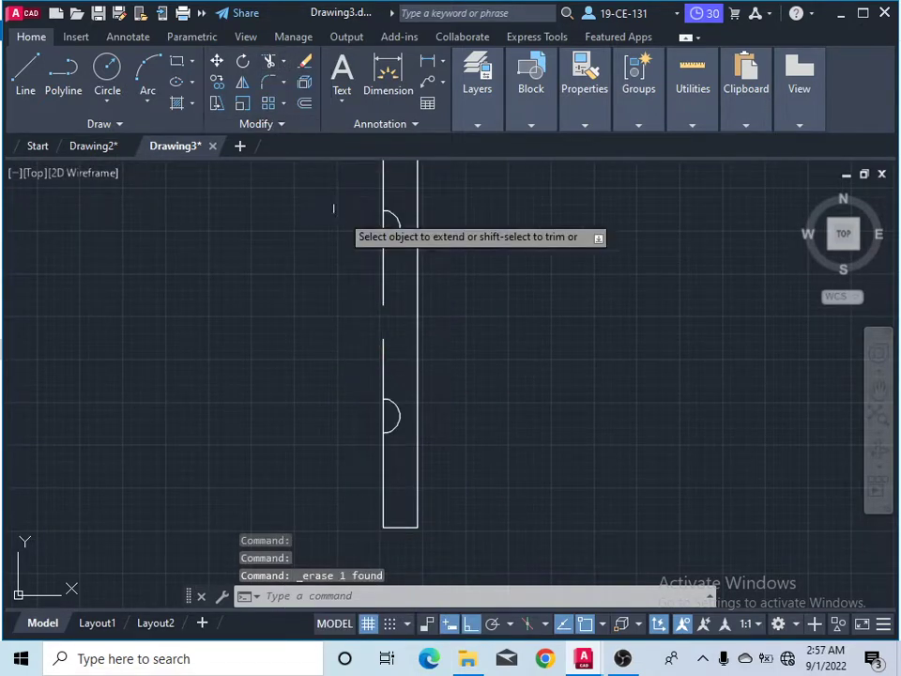
click(375, 300)
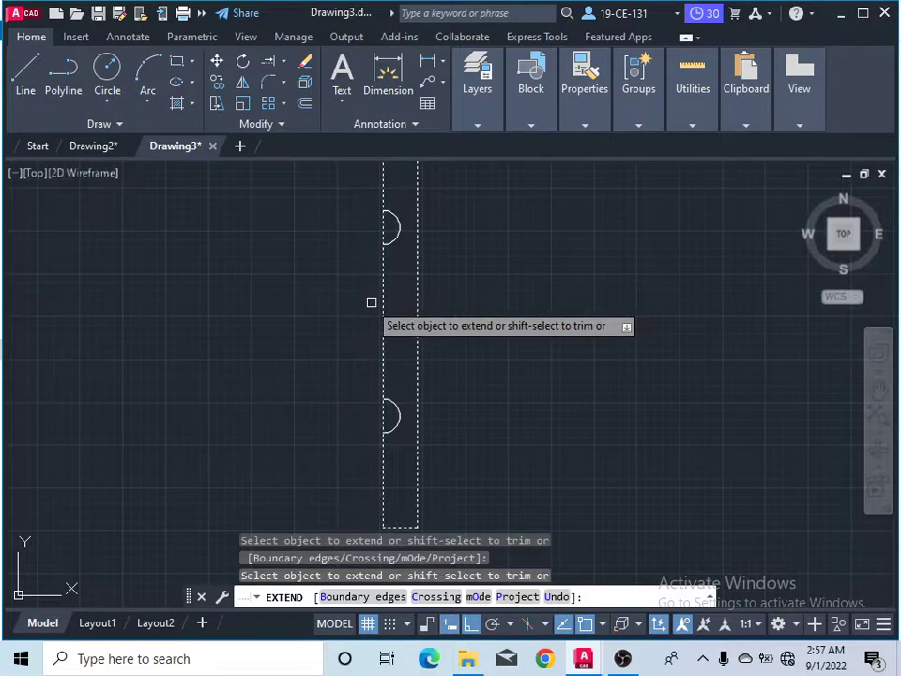
right_click(283, 308)
click(293, 310)
scroll(402, 321, down, 2)
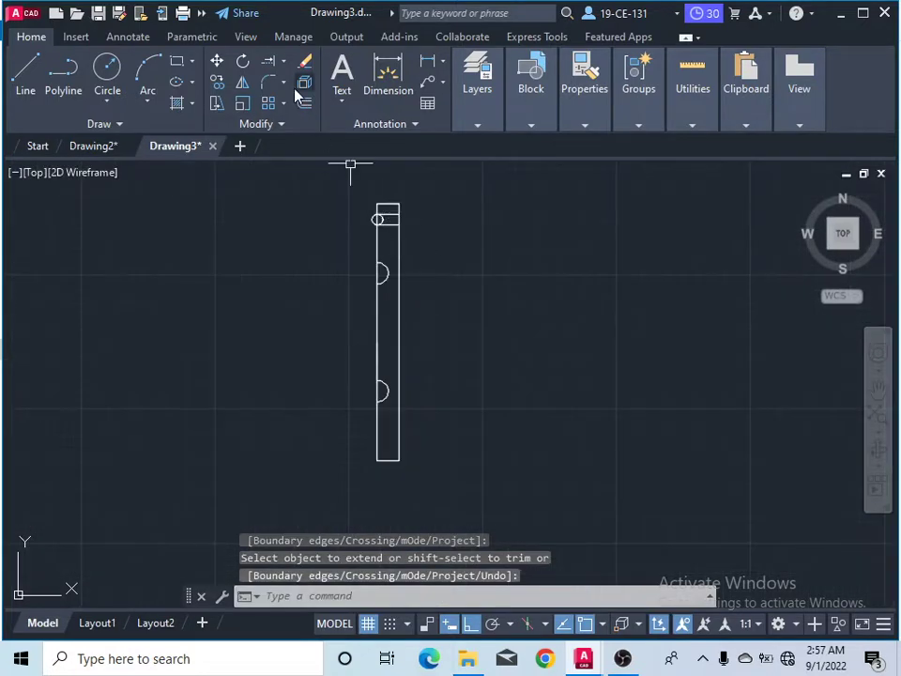
Trim the pieces of the left edge that lie across the openings of the two copied arcs
scroll(370, 290, up, 2)
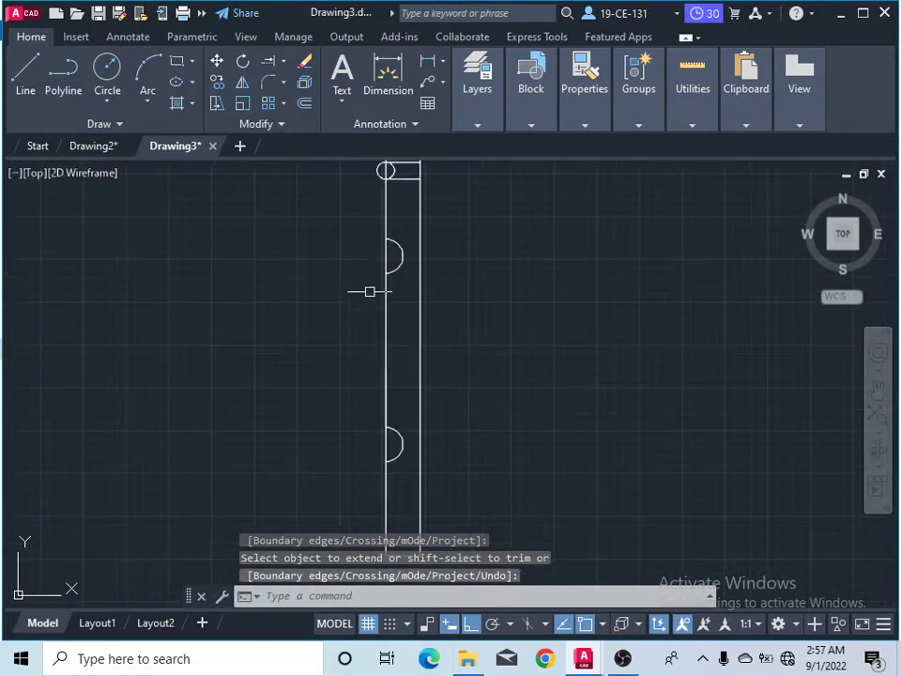
click(285, 62)
click(295, 89)
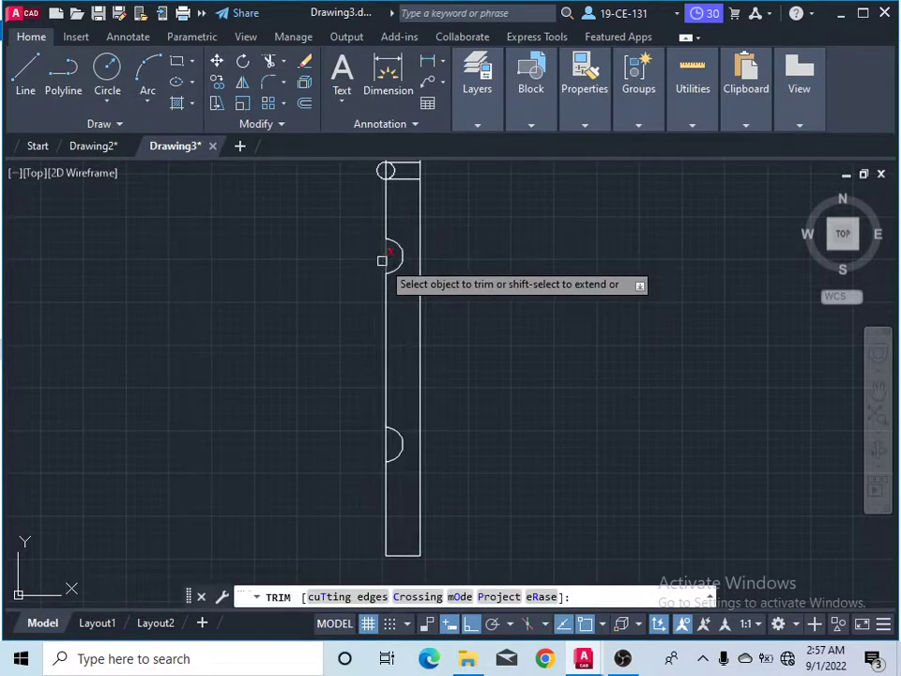
click(383, 258)
click(381, 445)
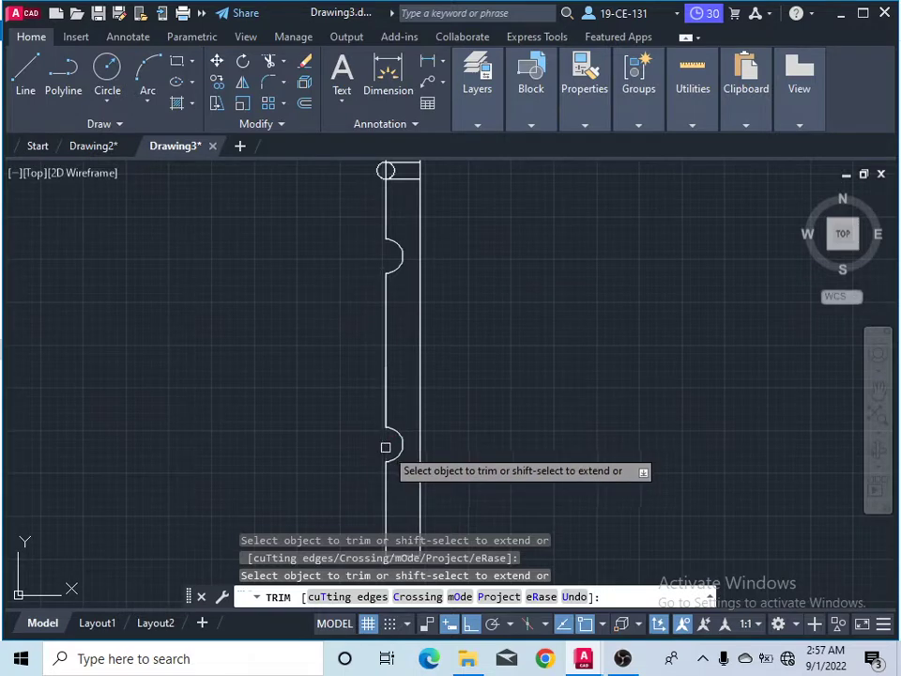
Trim the small top circle to an inward semicircular notch, removing its outer half, the edge piece inside it and both offset lines
scroll(426, 309, down, 4)
scroll(413, 209, up, 4)
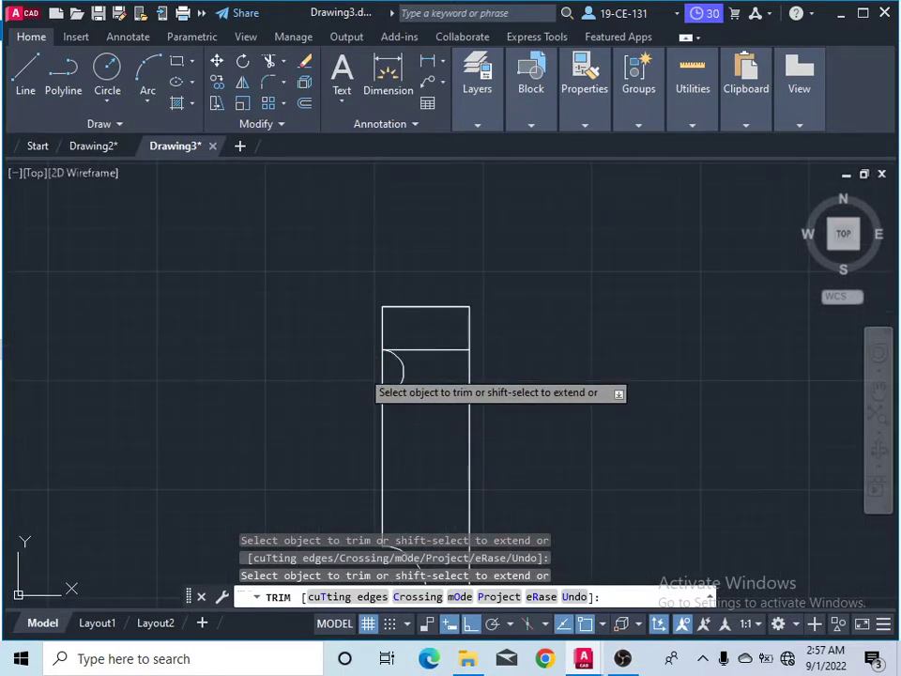
click(383, 371)
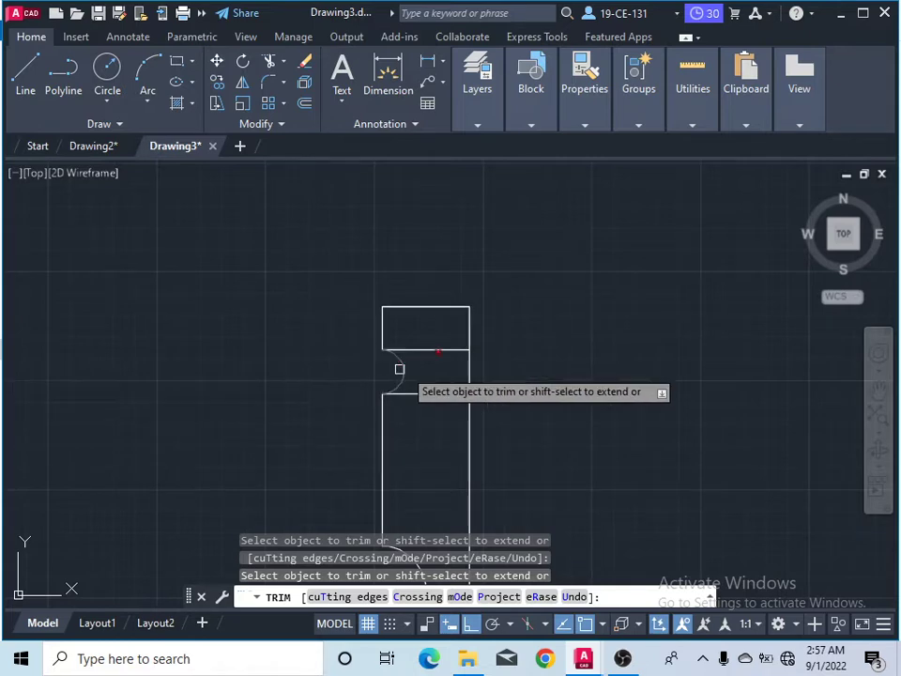
click(445, 353)
right_click(228, 286)
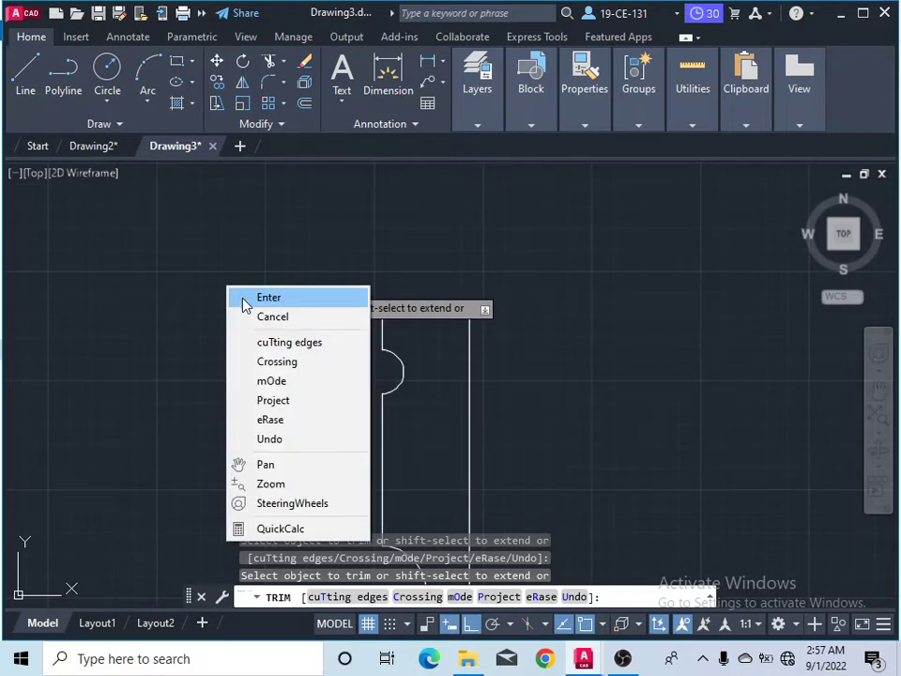
click(245, 299)
Draw a horizontal line from the lower end of the upper large notch across to the rectangle's right edge
scroll(388, 233, down, 2)
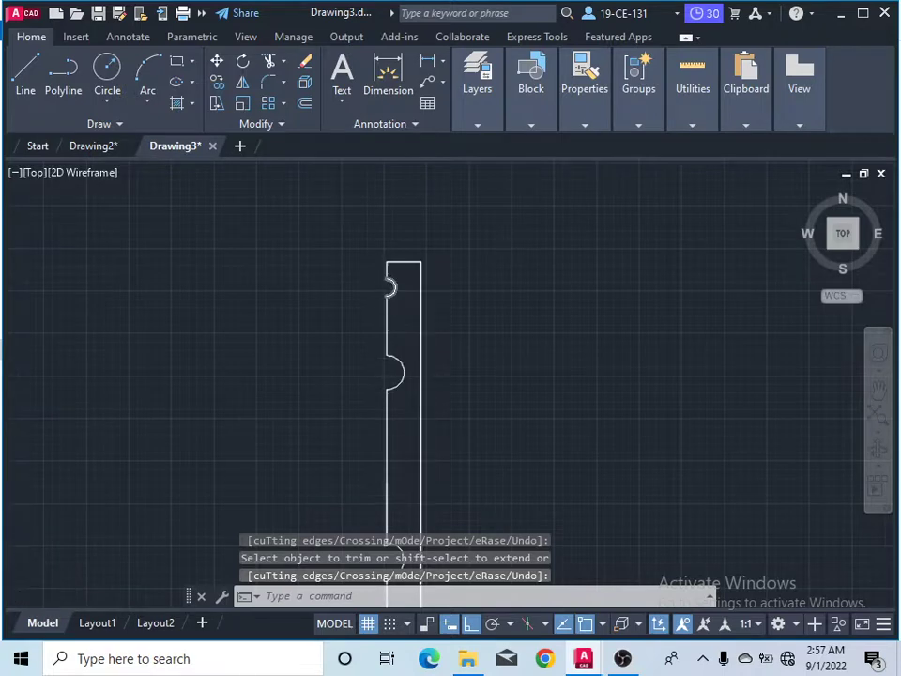
scroll(431, 331, down, 3)
scroll(436, 416, up, 2)
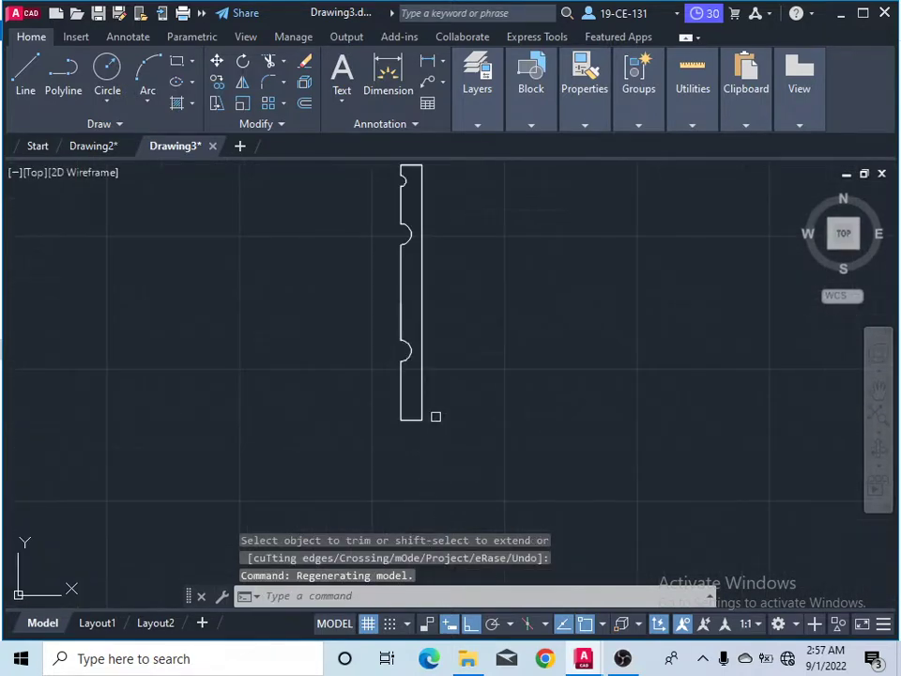
click(24, 81)
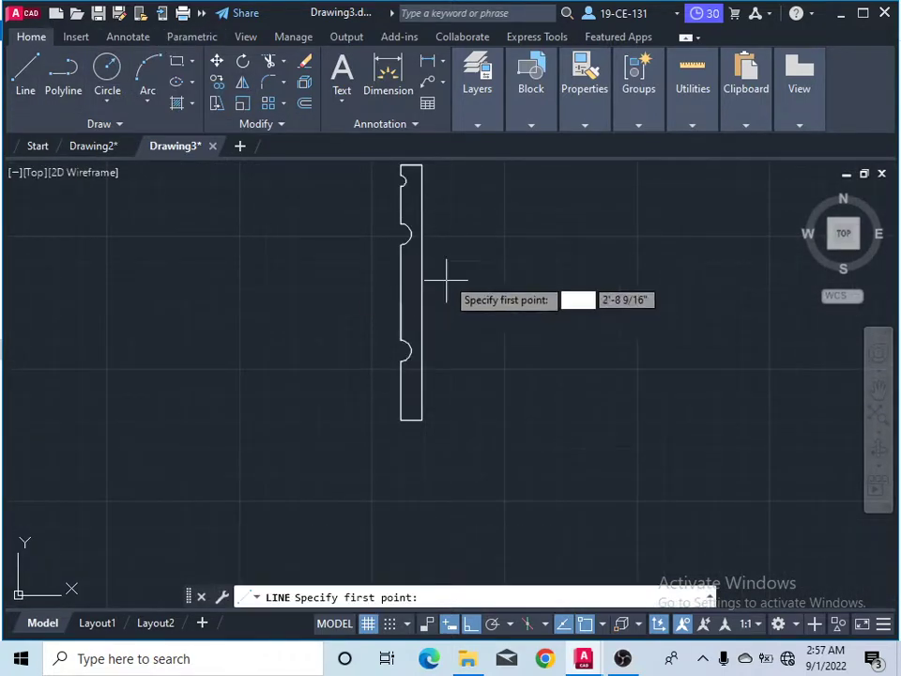
scroll(434, 244, up, 2)
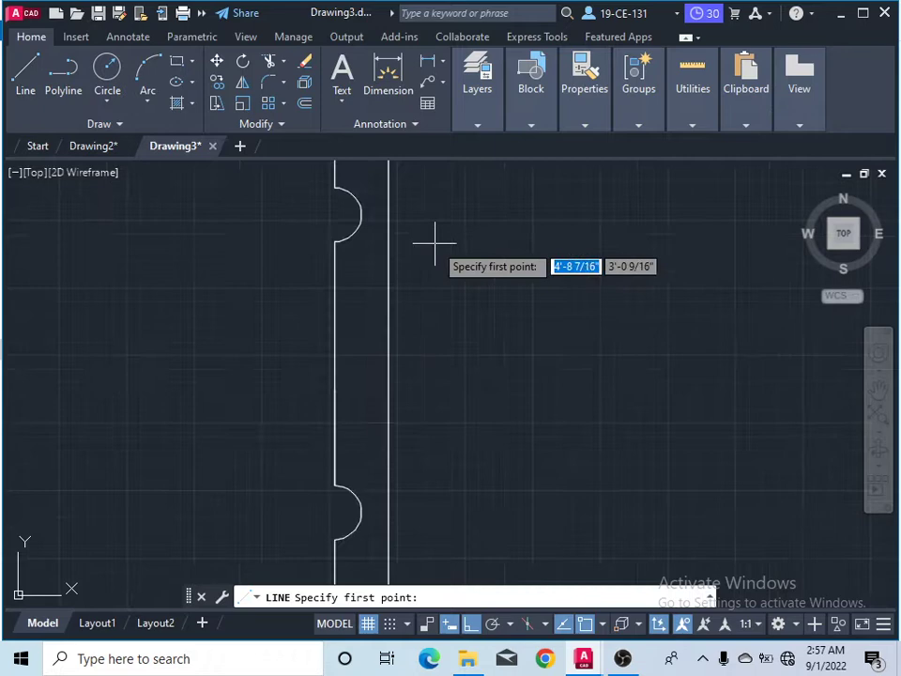
click(335, 240)
click(387, 241)
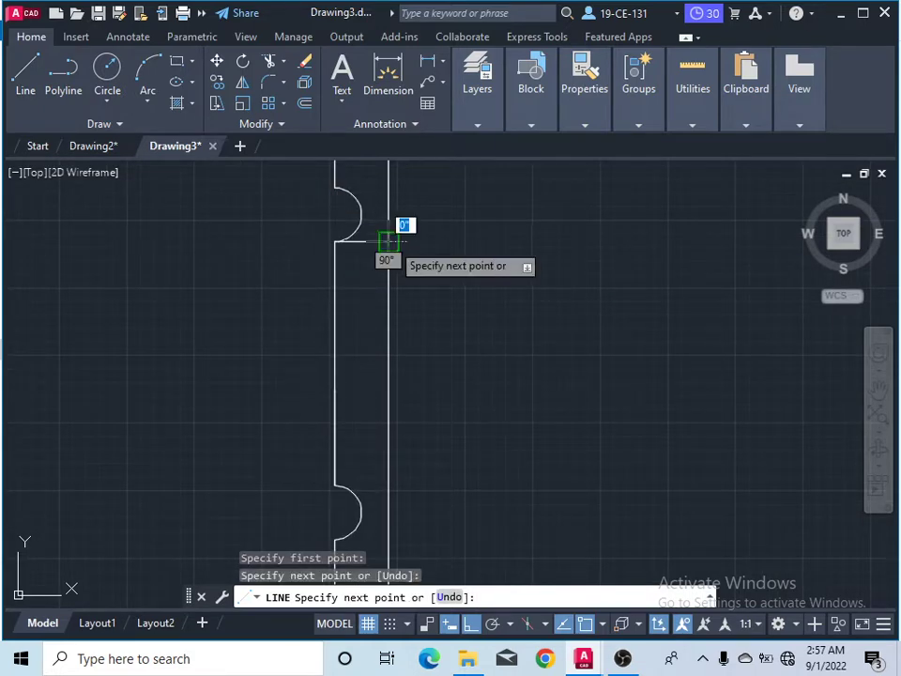
right_click(475, 261)
click(499, 272)
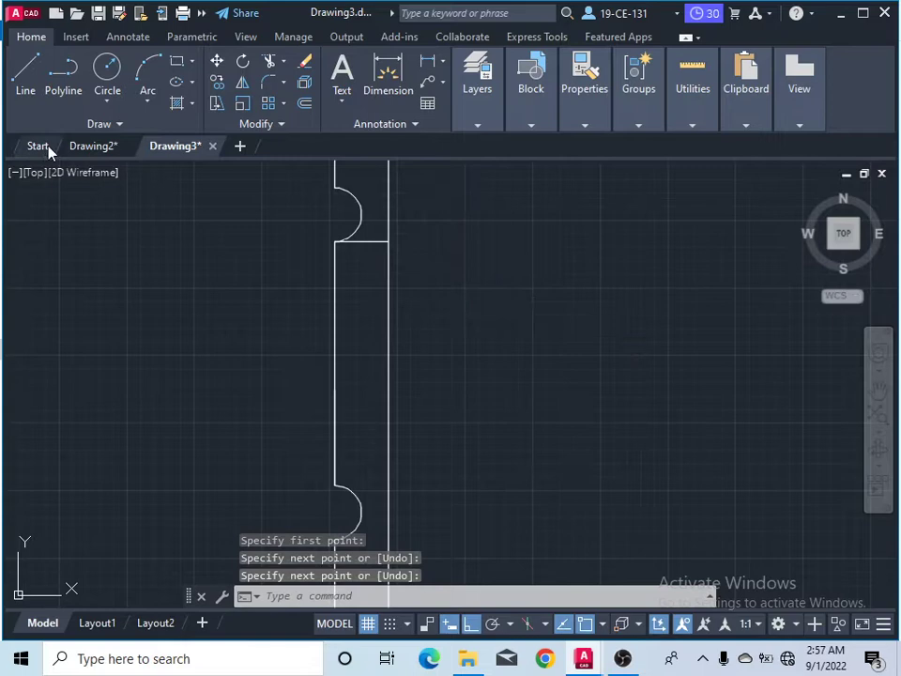
Draw a horizontal line from the upper end of the lower large notch across to the rectangle's right edge
click(29, 77)
click(335, 484)
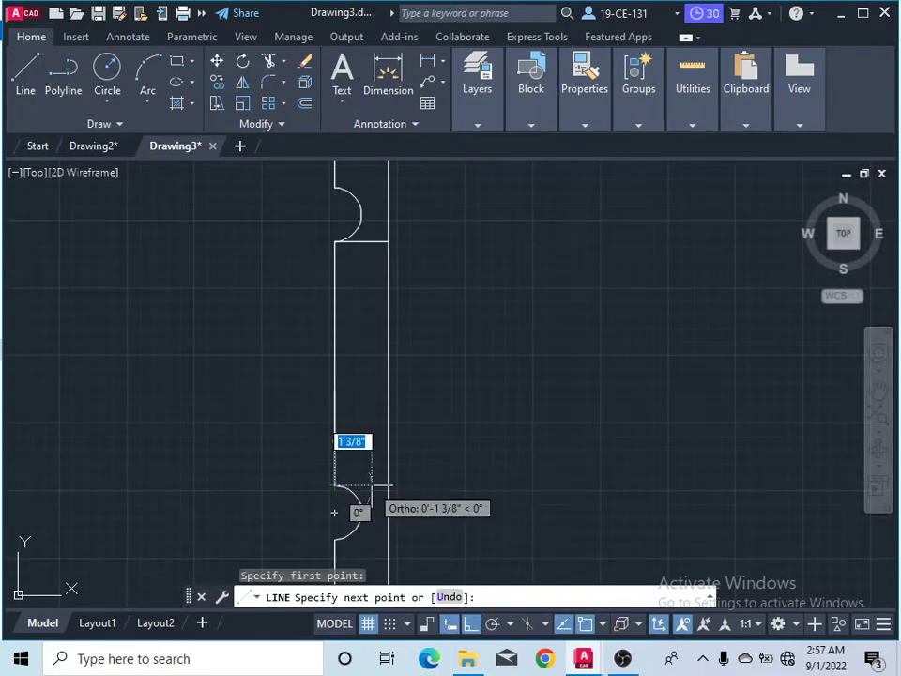
click(387, 486)
right_click(475, 439)
click(498, 440)
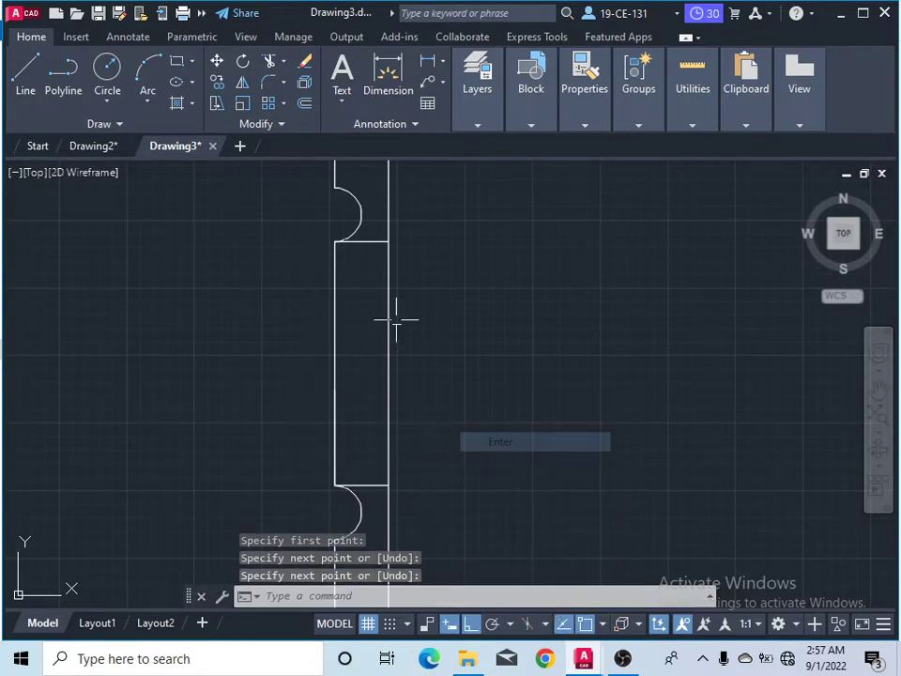
Offset both horizontal lines 0.5" towards each other, the upper one downwards and the lower one upwards
click(304, 106)
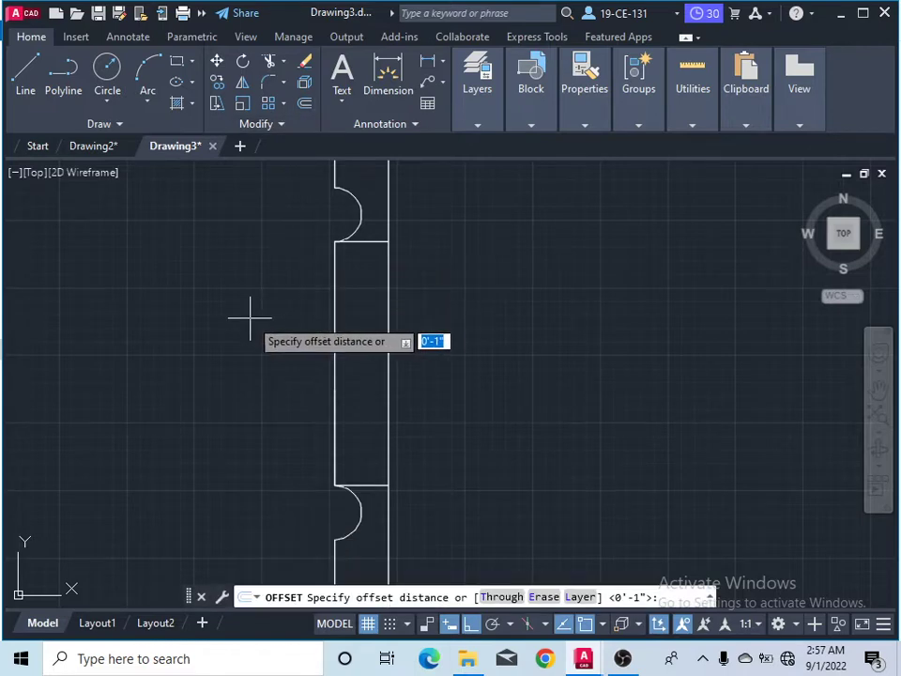
scroll(344, 301, down, 3)
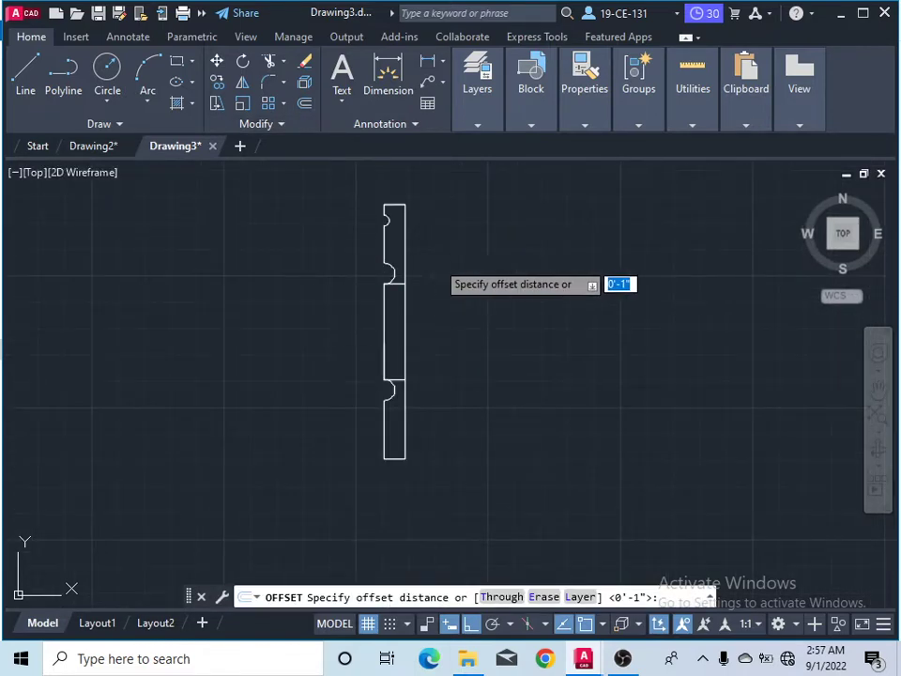
scroll(437, 286, up, 2)
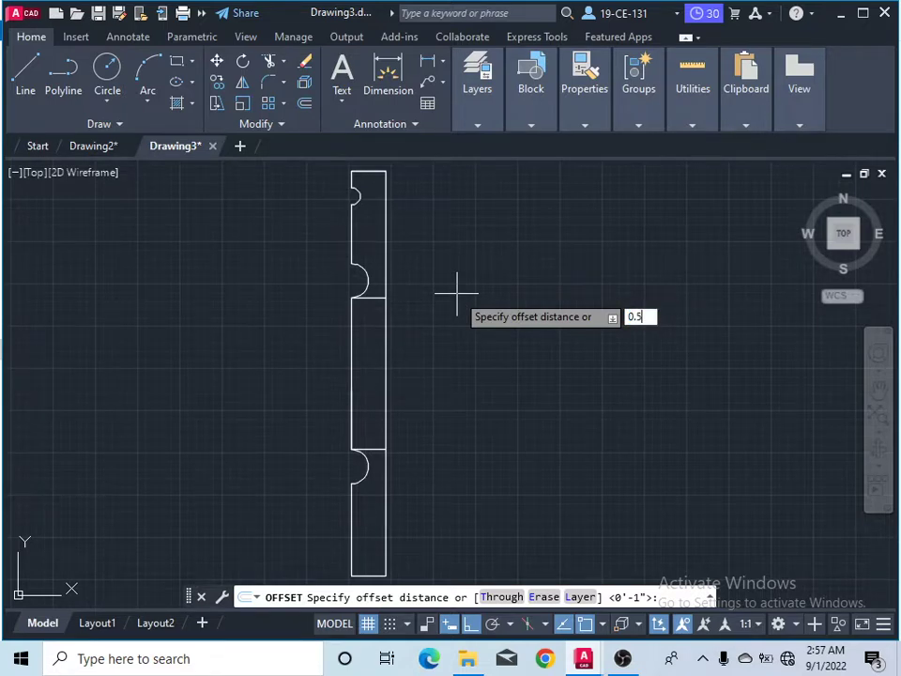
text(0.5)
key(Return)
scroll(371, 301, up, 2)
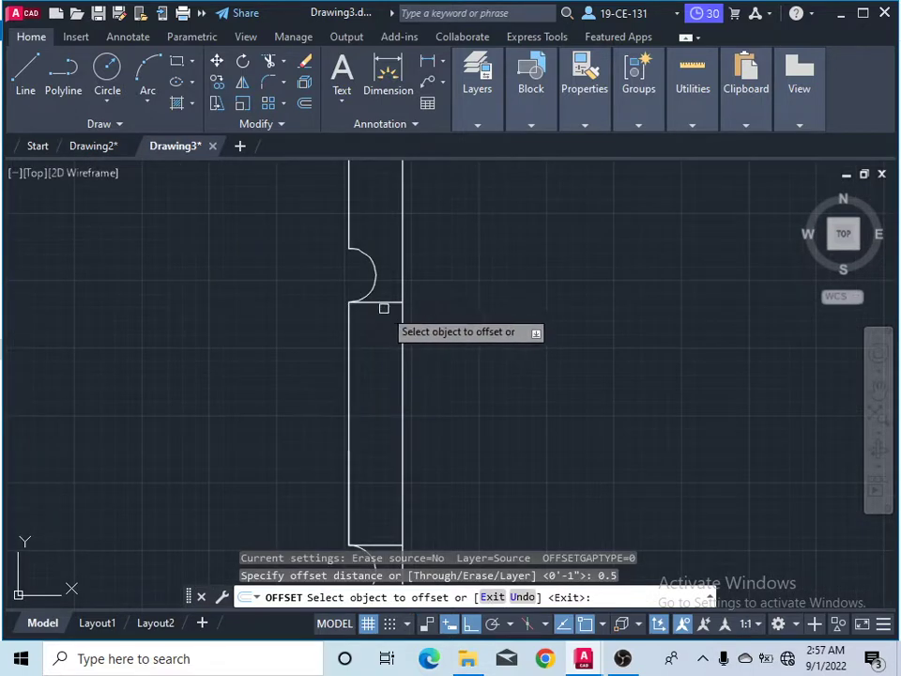
click(382, 303)
click(377, 346)
scroll(431, 398, down, 2)
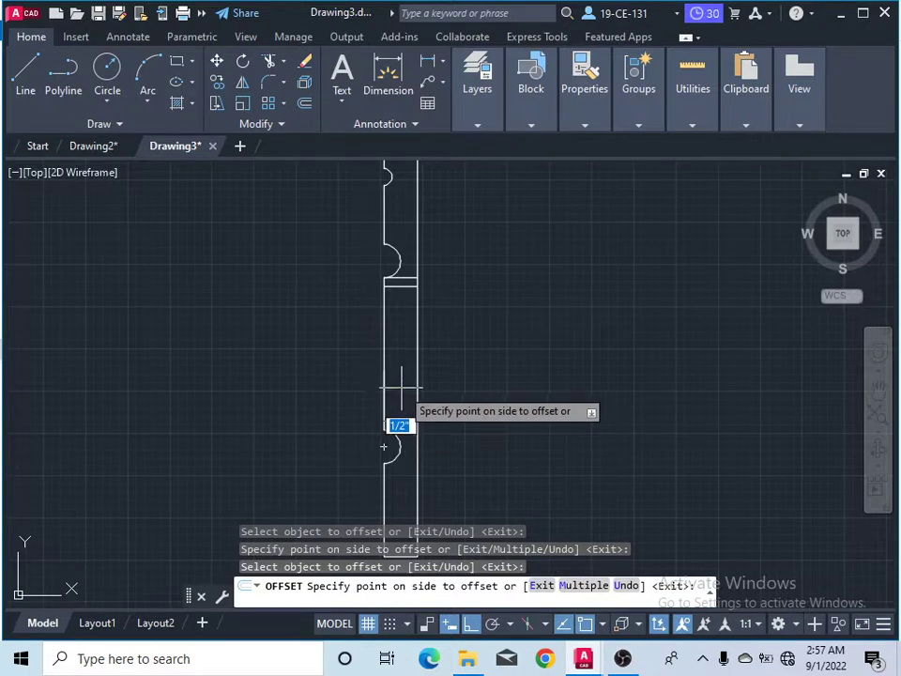
click(401, 425)
right_click(522, 323)
click(553, 328)
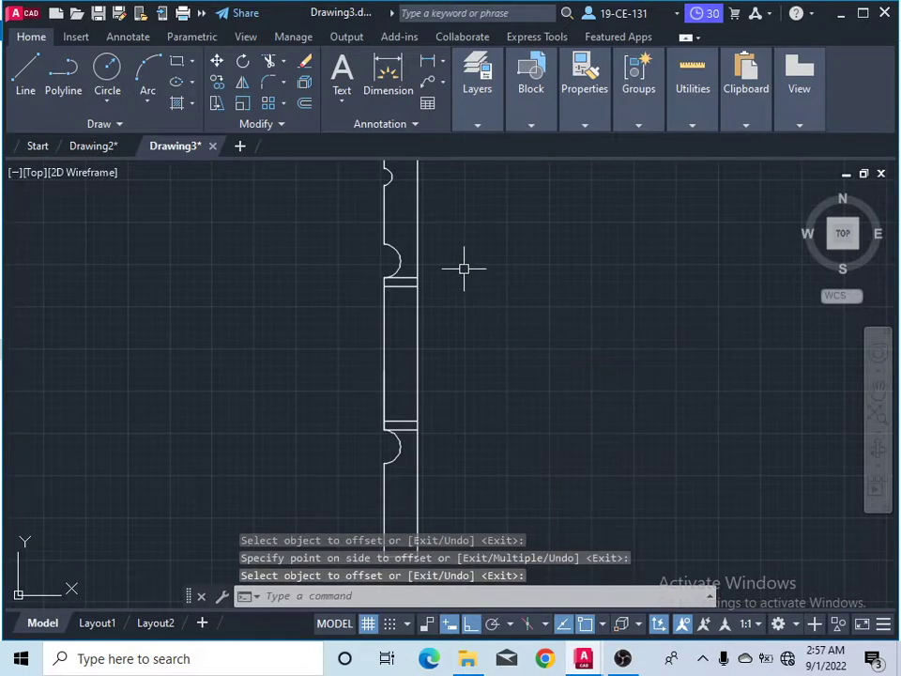
Offset the horizontal line at the upper large notch 2" downwards
scroll(459, 277, down, 2)
scroll(516, 257, up, 2)
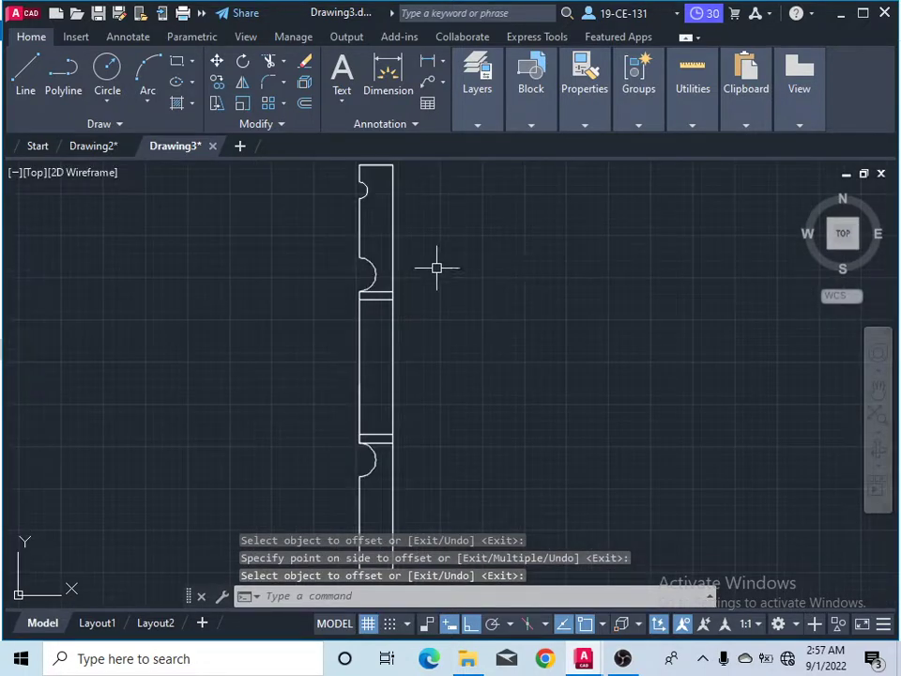
click(305, 103)
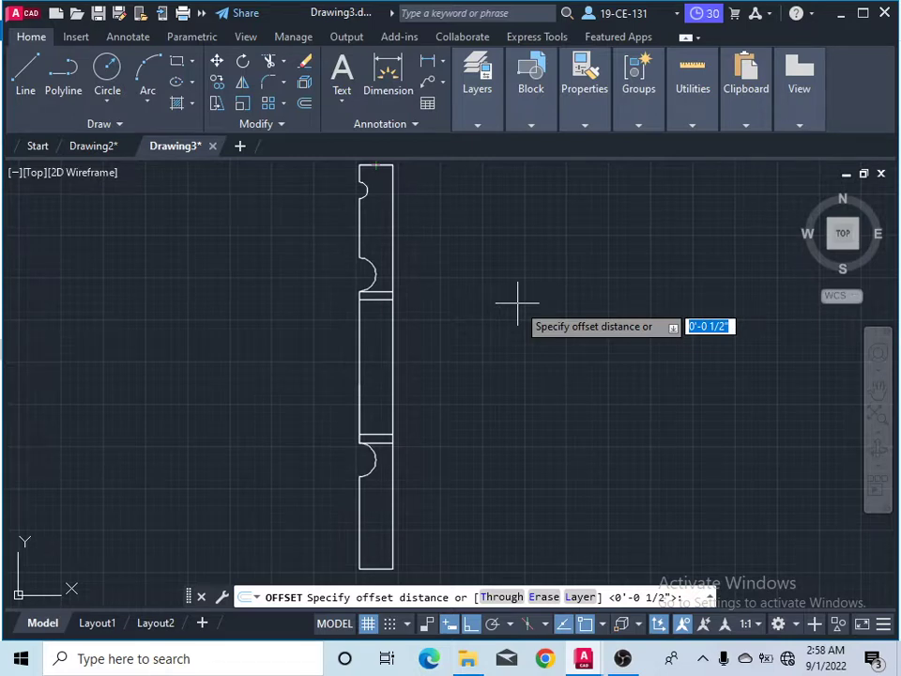
key(Return)
scroll(382, 296, up, 2)
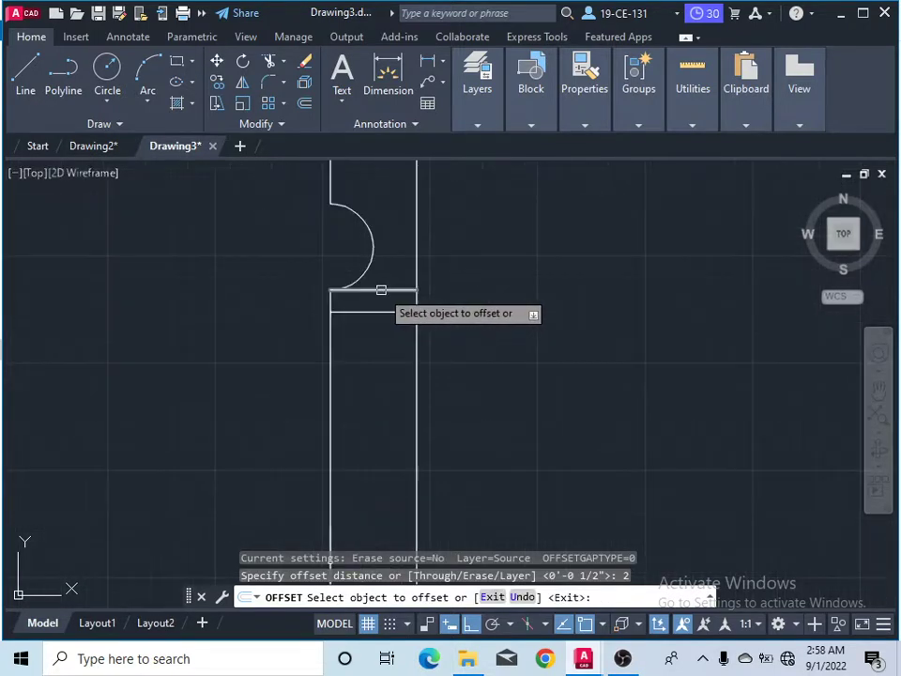
click(382, 290)
click(380, 321)
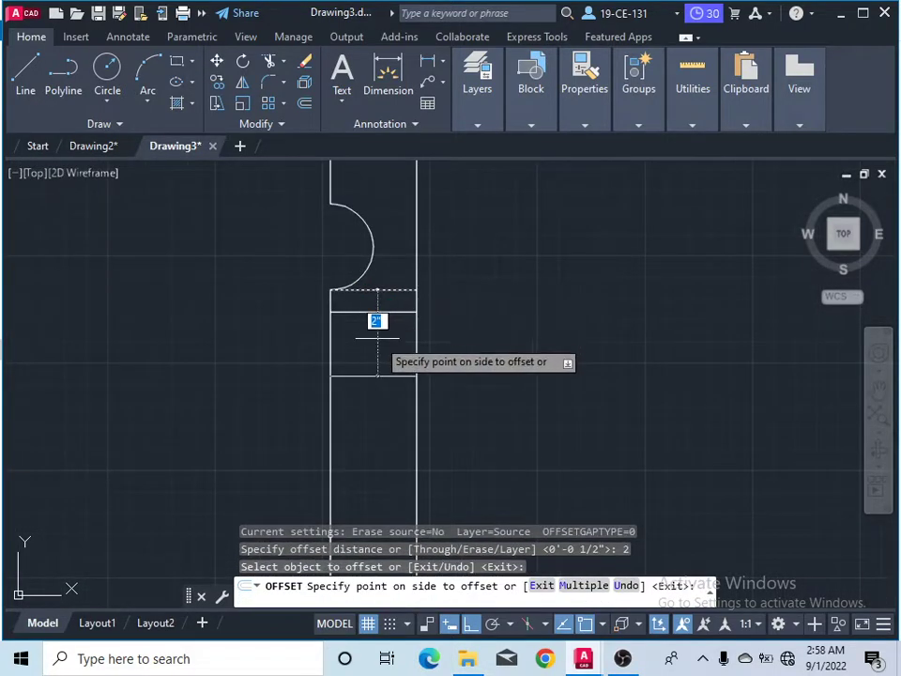
right_click(543, 259)
click(564, 259)
Draw a three-point arc from the upper 0.5" offset line straight down through the 2" offset line, ending at the lower offset line's left end with Ortho off
scroll(476, 242, down, 3)
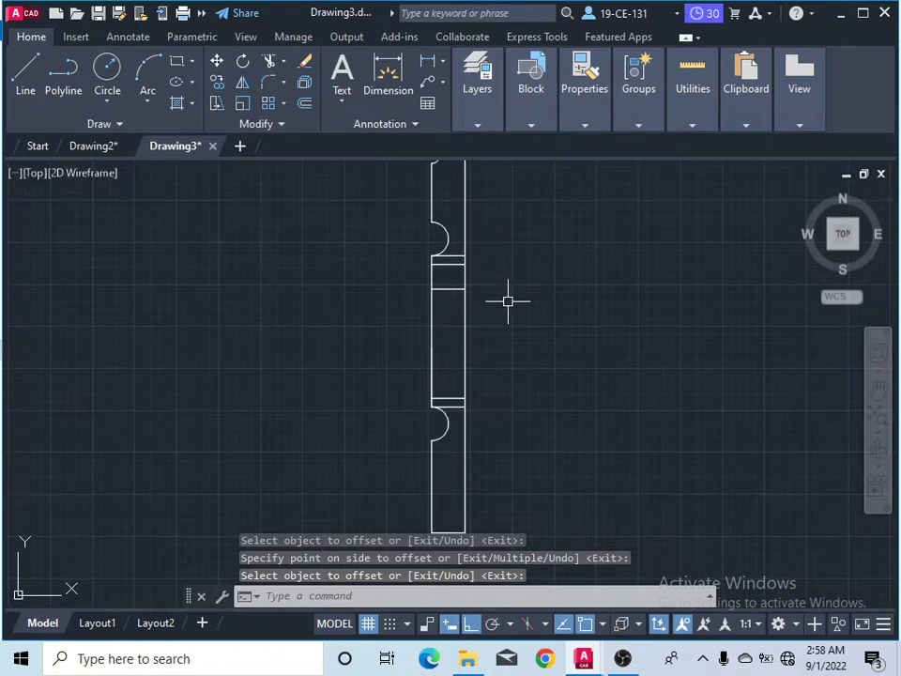
scroll(508, 300, up, 2)
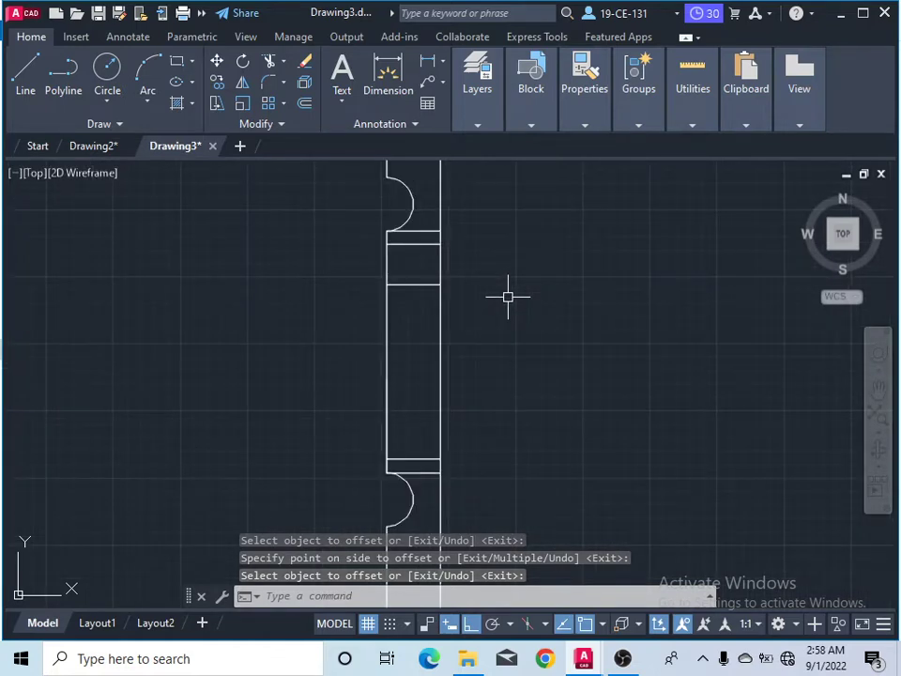
scroll(495, 282, down, 2)
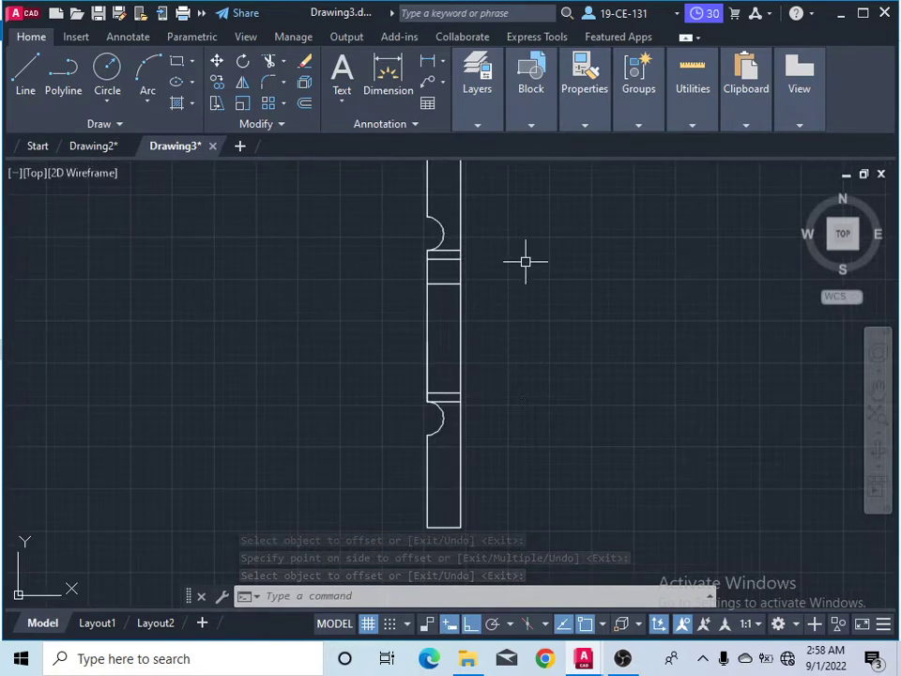
click(148, 103)
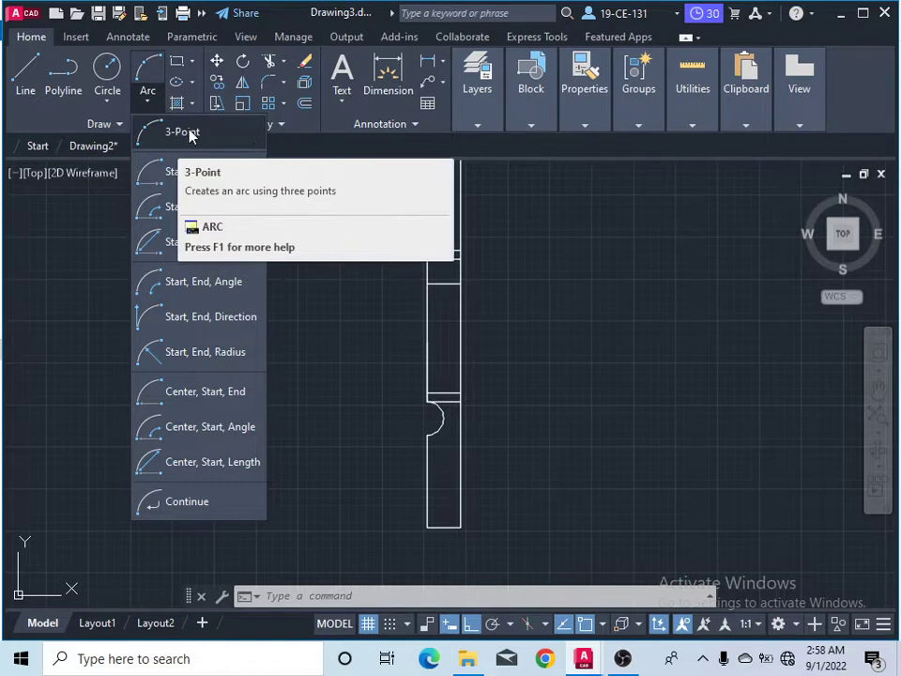
click(164, 132)
scroll(459, 255, up, 8)
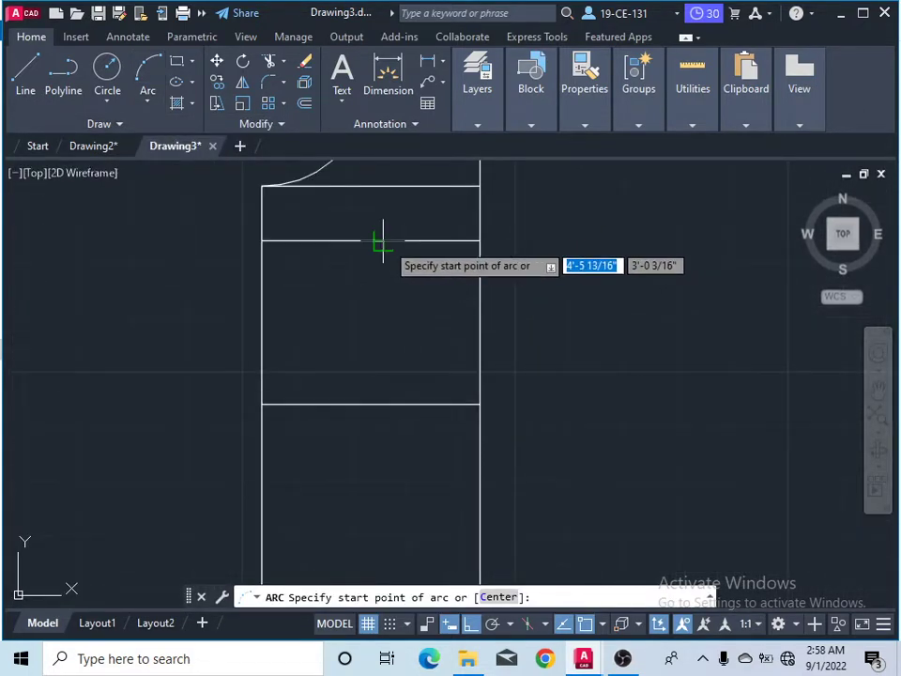
click(382, 242)
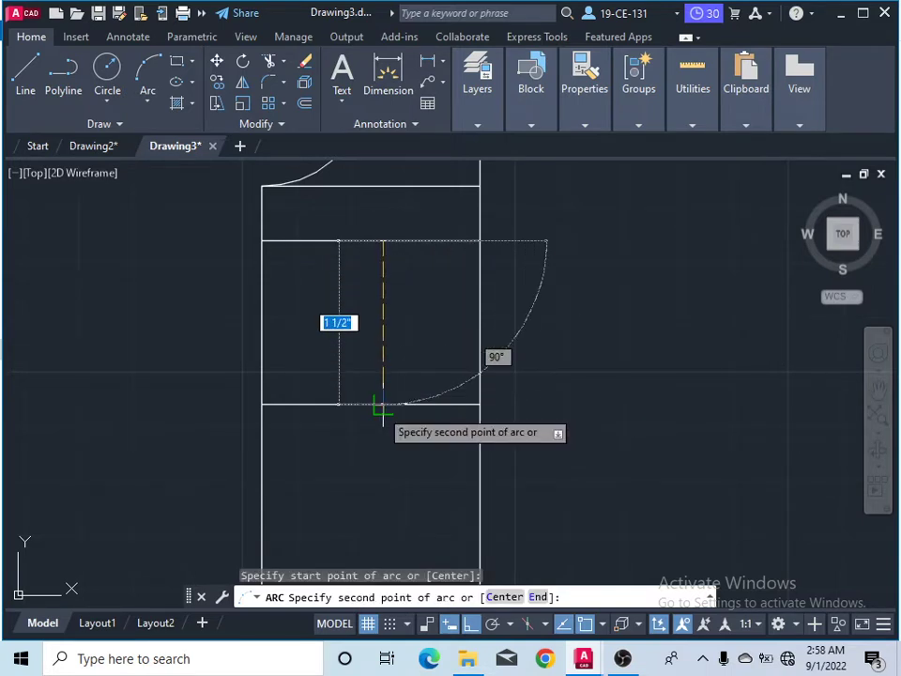
click(382, 403)
scroll(405, 353, down, 8)
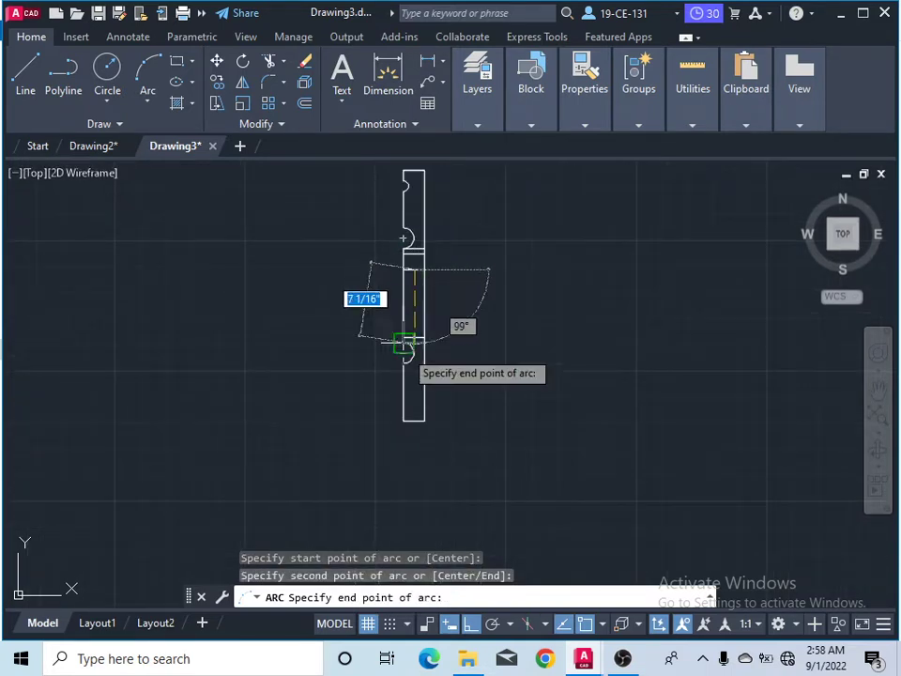
scroll(406, 352, up, 3)
key(F8)
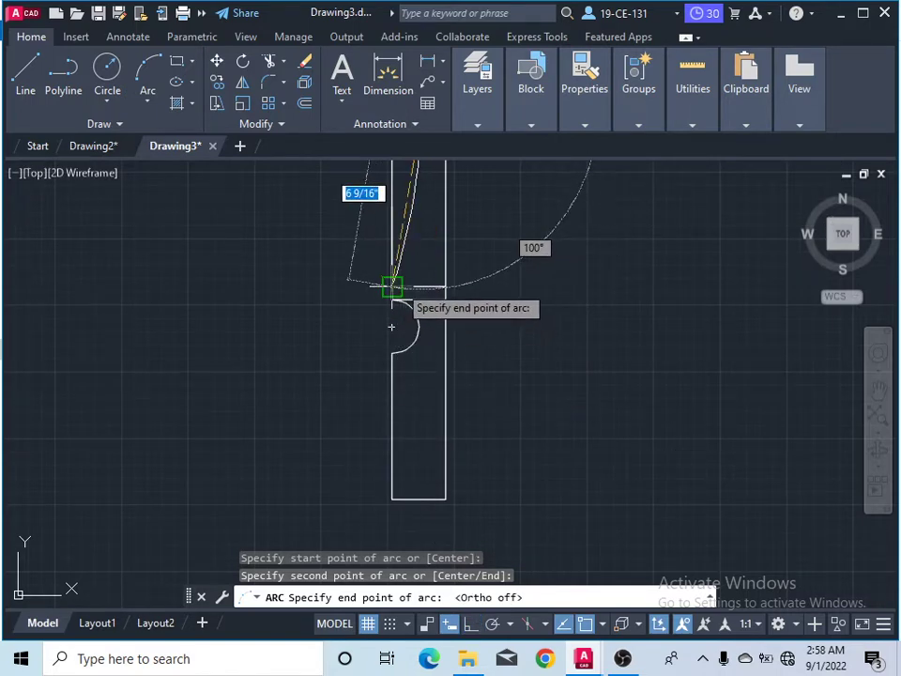
click(397, 285)
scroll(292, 345, down, 4)
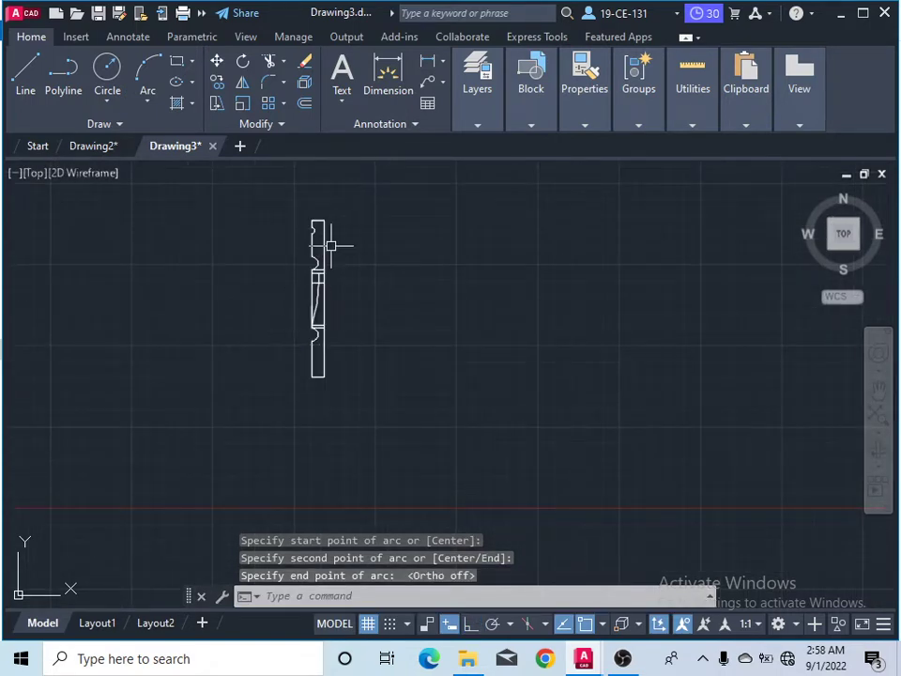
Trim the left edge beside the arc's upper part, the line at the upper large notch, the 0.5" offset line right of the arc and the 2" offset line
scroll(310, 286, up, 4)
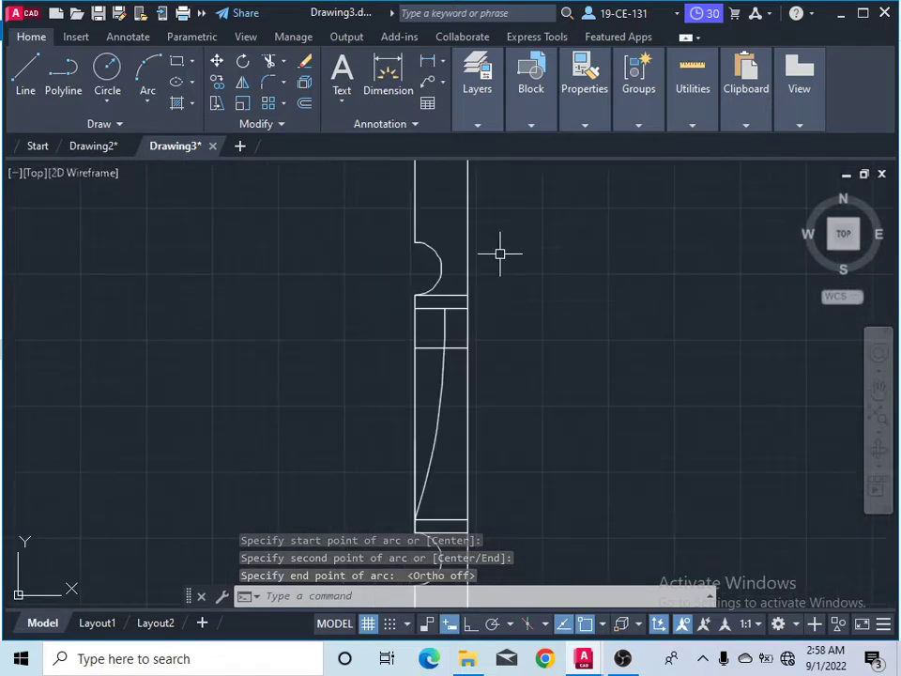
scroll(526, 210, down, 2)
scroll(512, 286, up, 2)
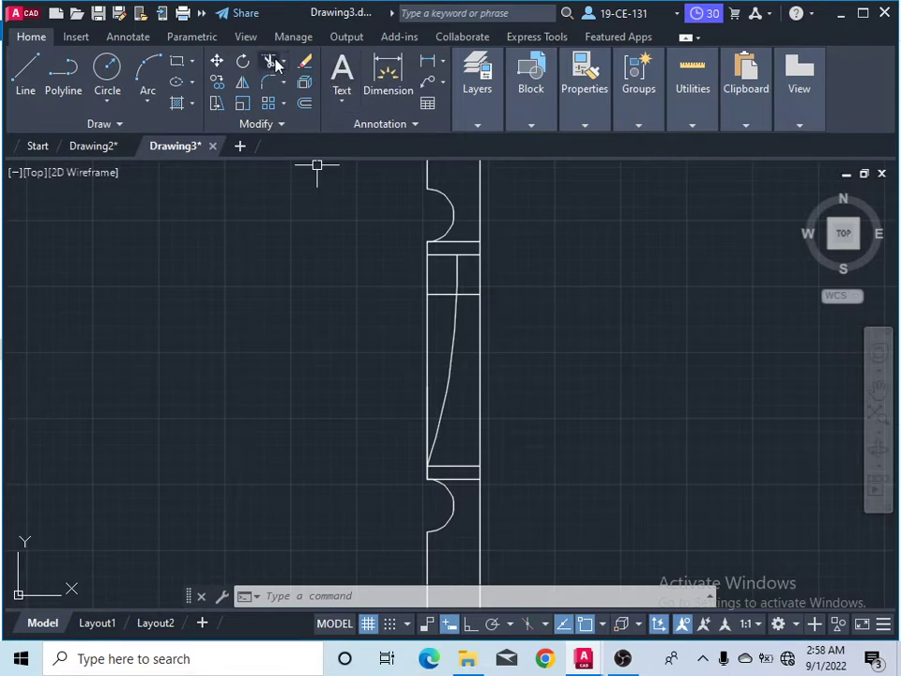
text(tr)
key(Return)
scroll(446, 255, up, 5)
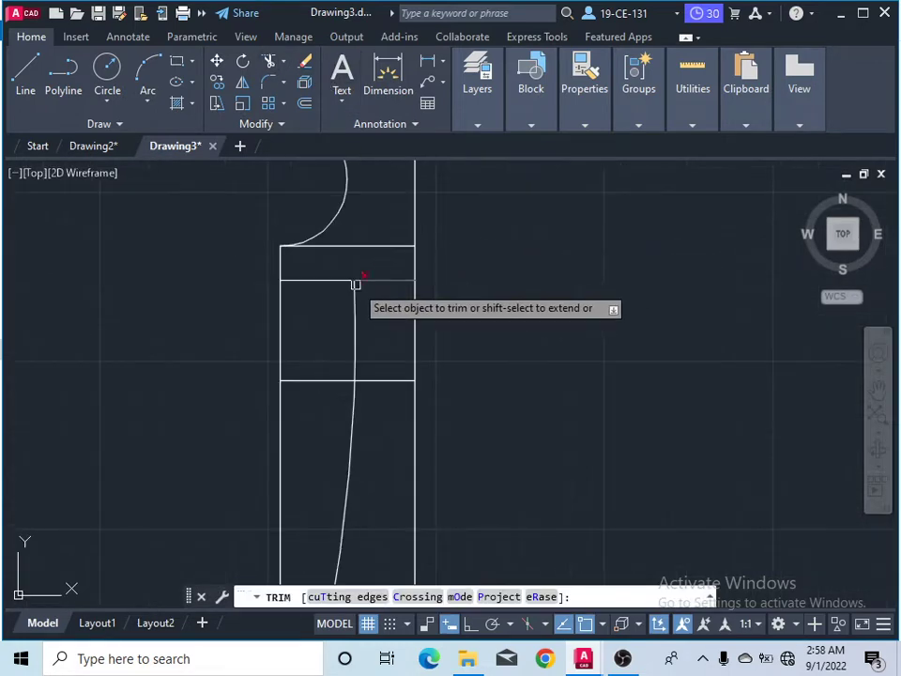
click(277, 326)
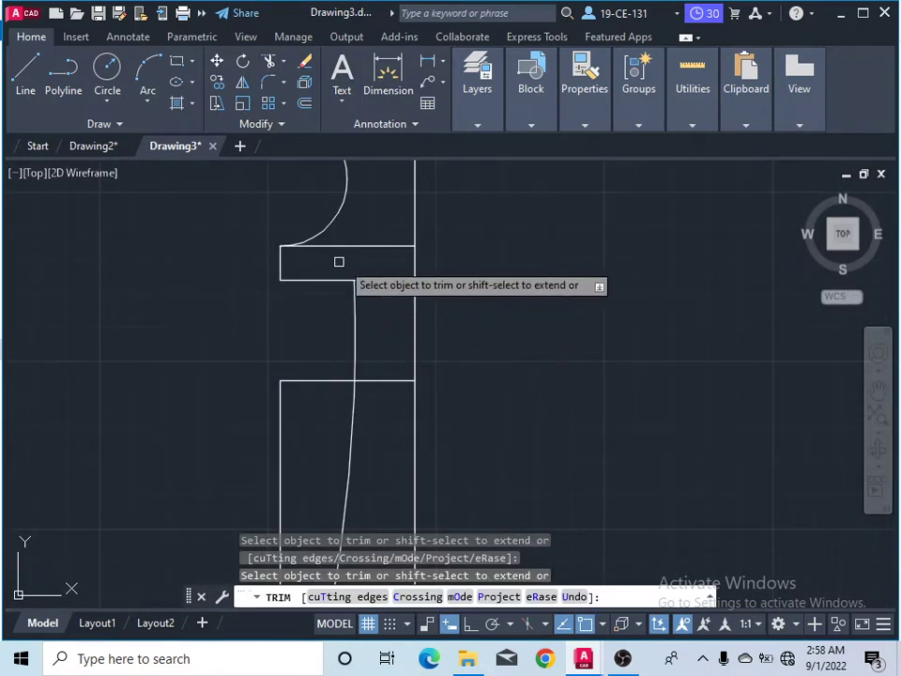
click(369, 246)
click(385, 280)
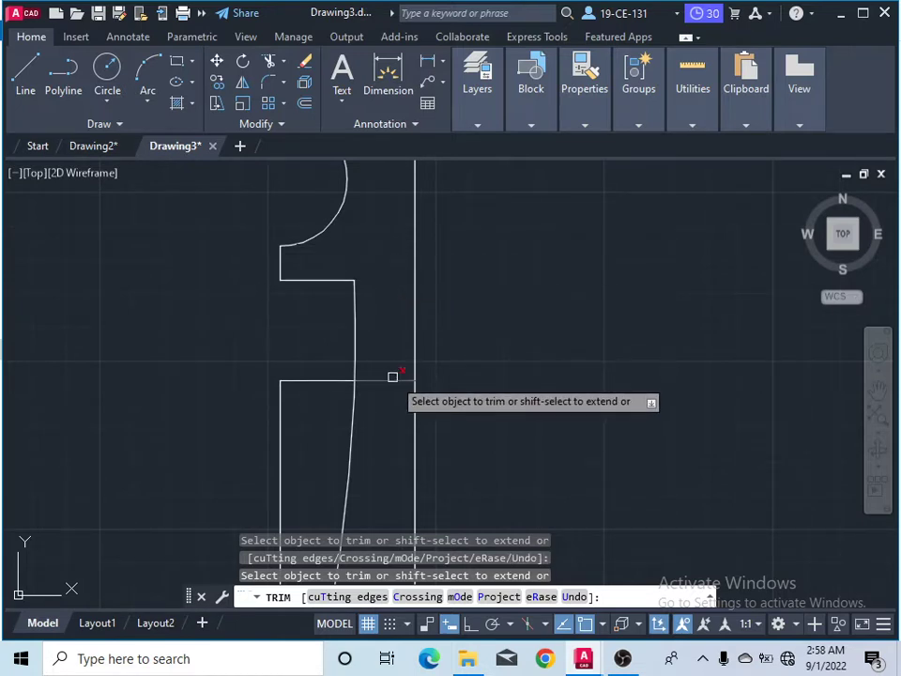
mouse_move(311, 379)
mouse_down()
mouse_move(301, 372)
mouse_move(306, 382)
mouse_move(261, 410)
mouse_move(278, 400)
mouse_up()
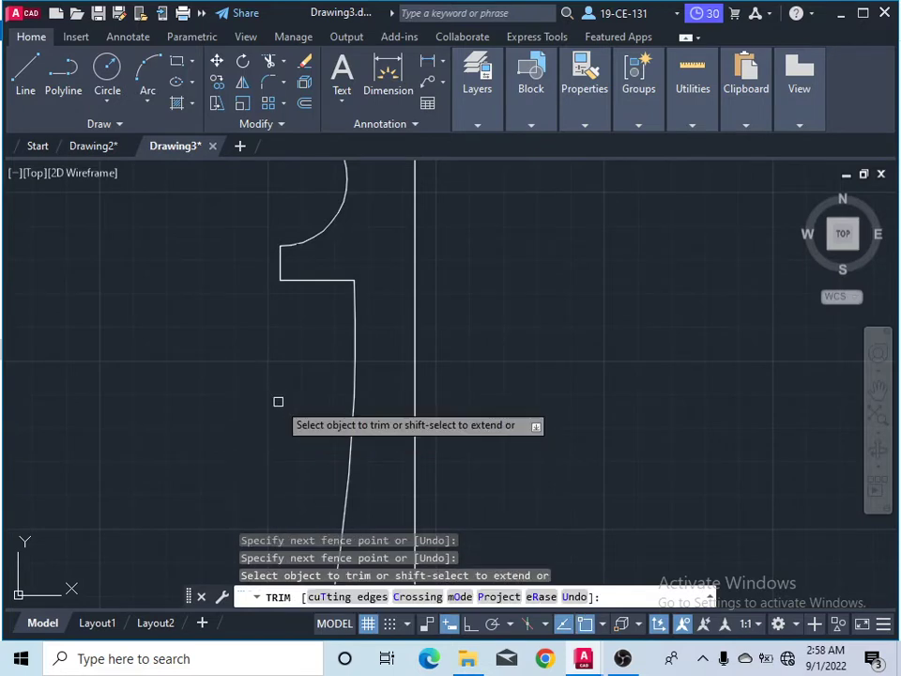
Trim the left edge beside the arc's lower part, the lower offset line and the line at the lower large notch
scroll(474, 298, down, 3)
scroll(438, 426, up, 2)
scroll(418, 433, up, 2)
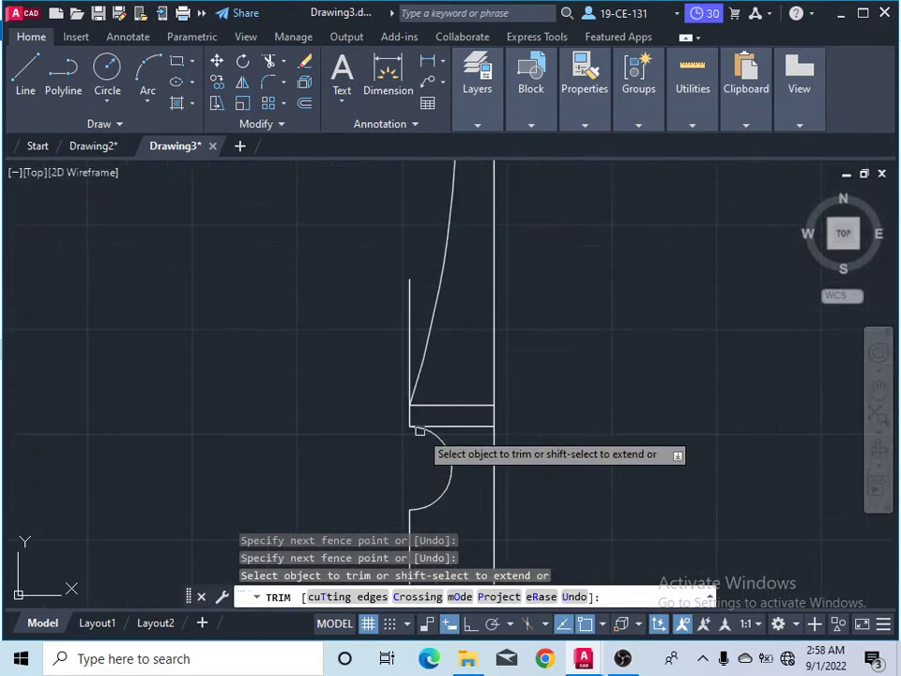
click(408, 349)
click(450, 403)
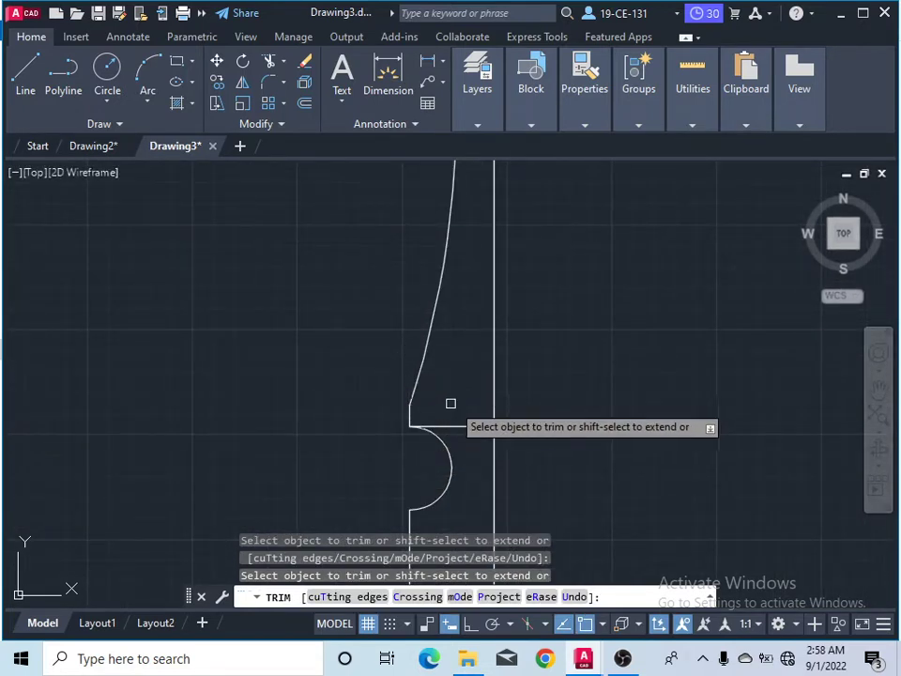
click(468, 419)
scroll(470, 376, down, 2)
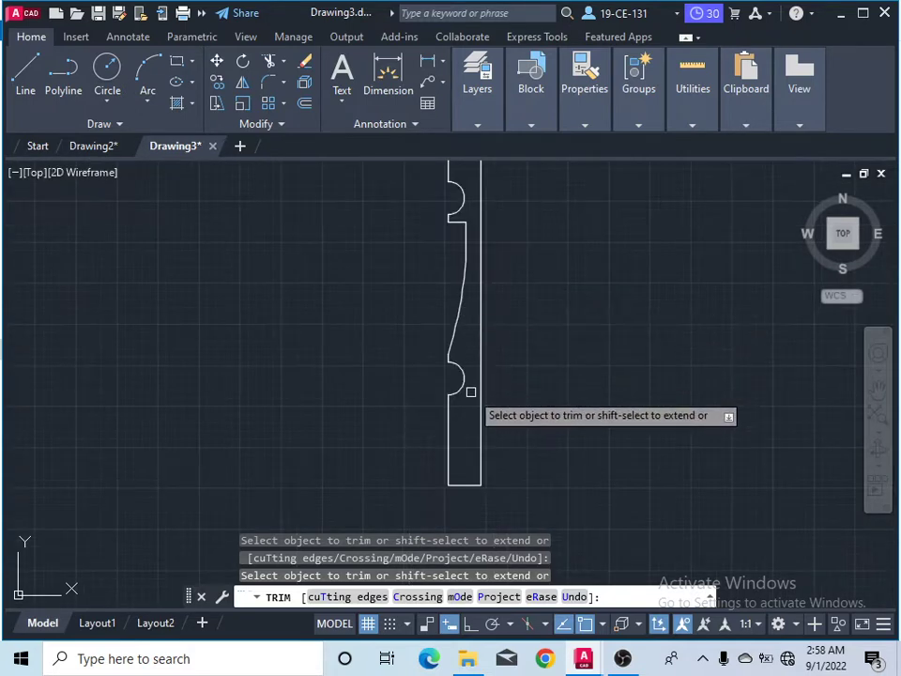
scroll(451, 338, up, 4)
scroll(391, 301, up, 3)
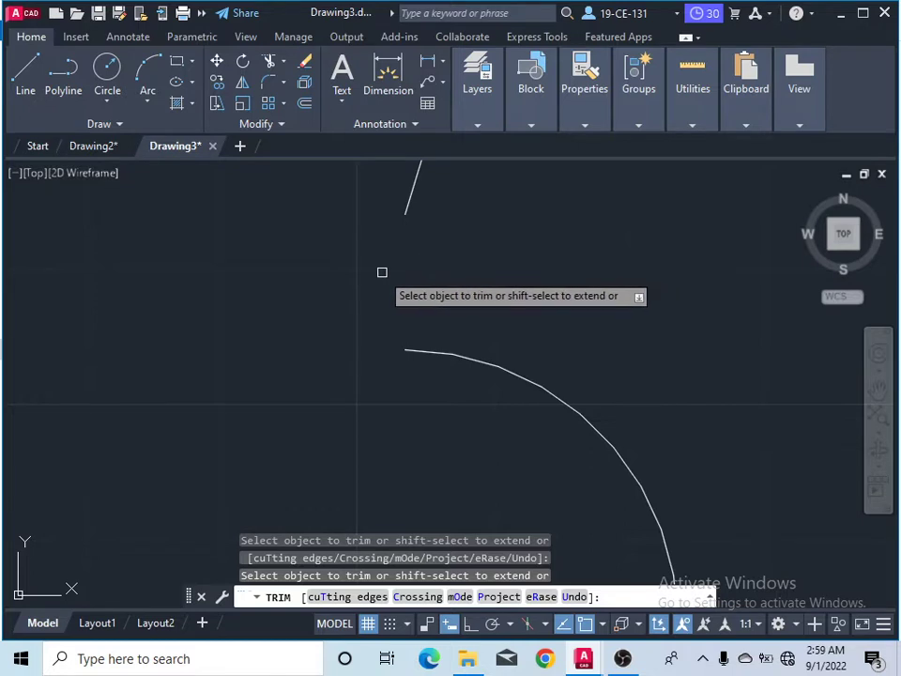
right_click(324, 273)
click(347, 277)
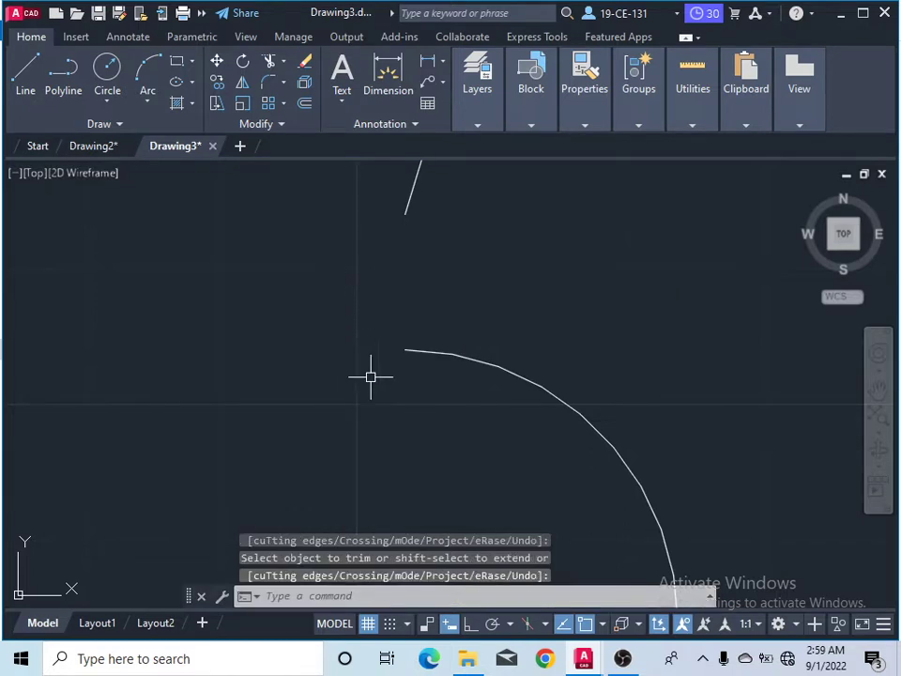
Draw a vertical line from the lower large notch's upper end to the long arc's lower end
click(26, 73)
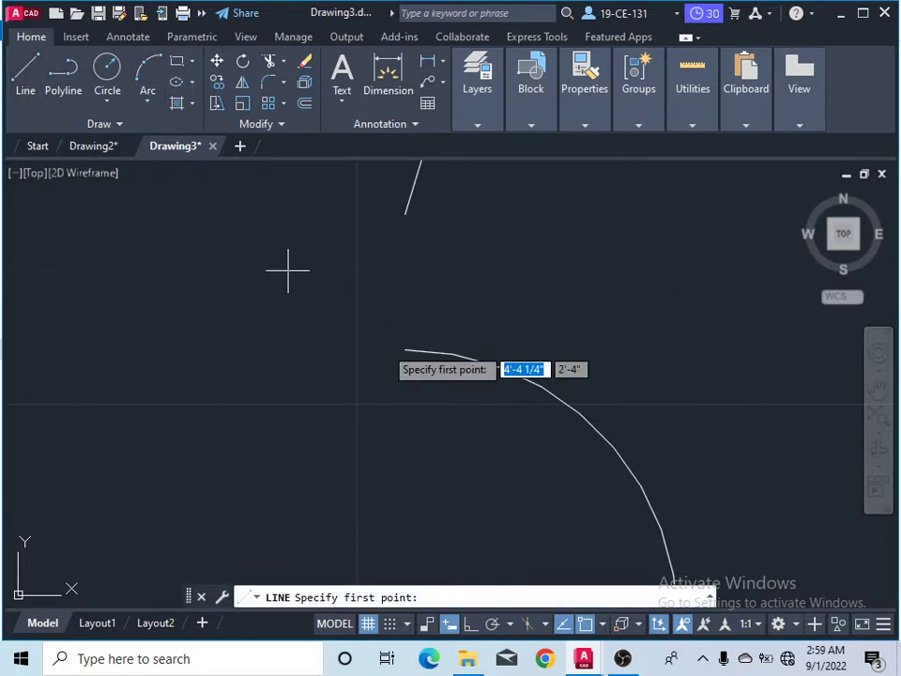
click(405, 350)
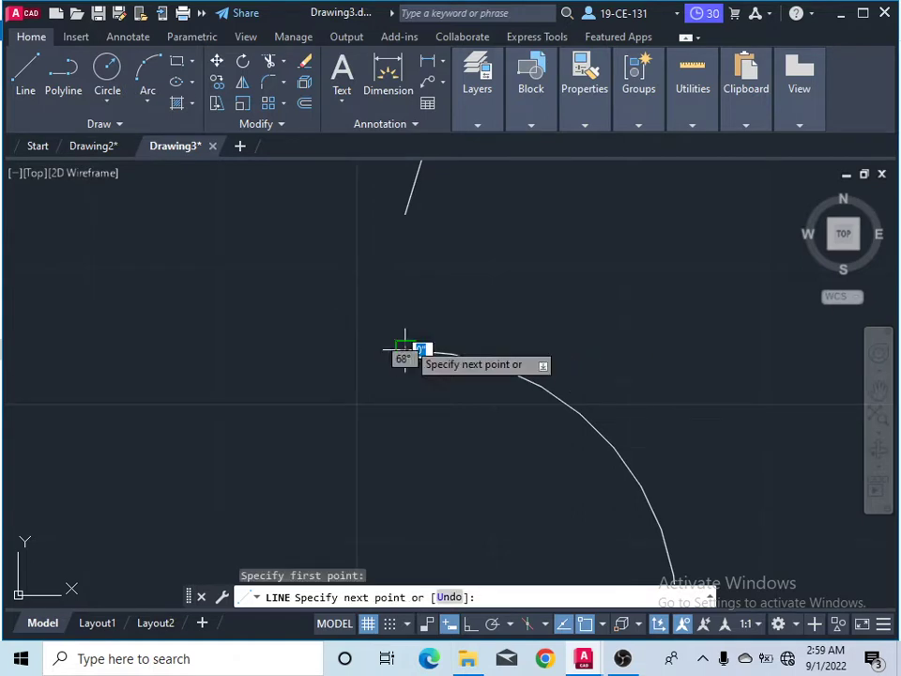
click(405, 214)
right_click(301, 253)
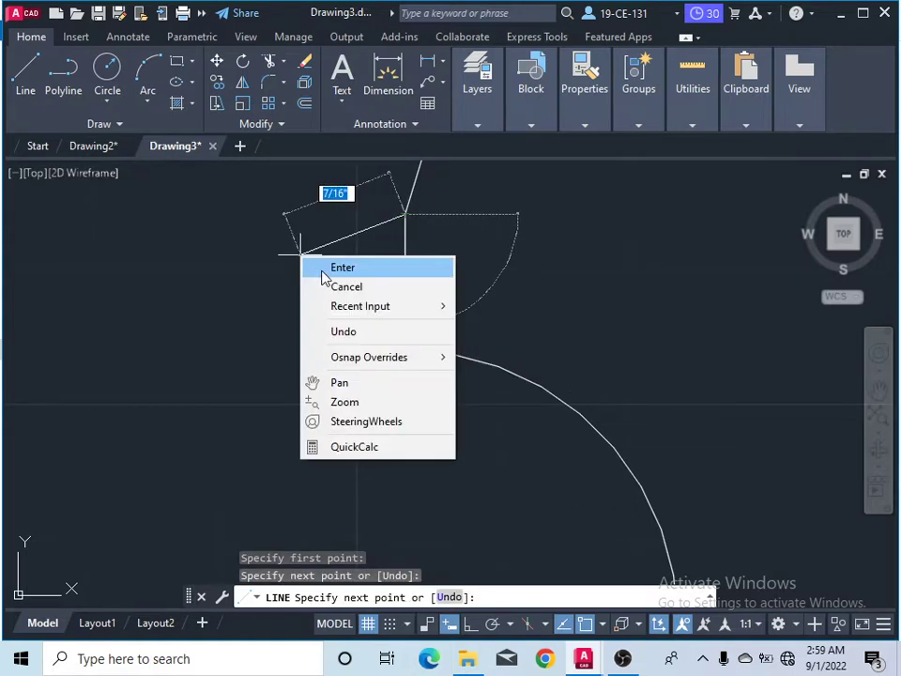
click(328, 266)
Draw a horizontal line from the long arc's upper end to the profile's straight right edge
scroll(332, 271, down, 3)
scroll(436, 263, down, 2)
scroll(426, 341, up, 2)
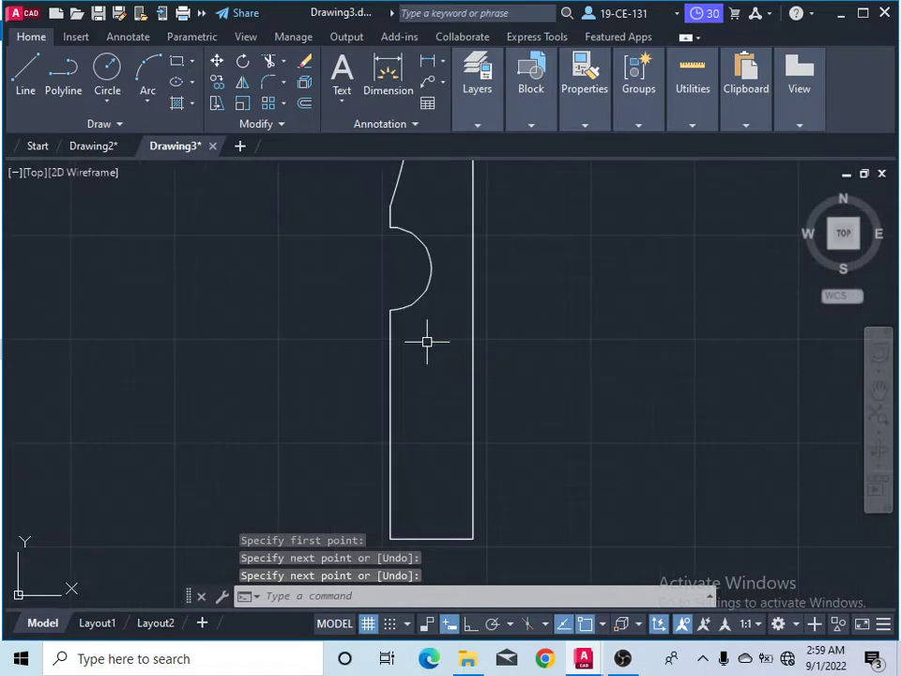
scroll(408, 334, up, 4)
scroll(403, 345, down, 4)
scroll(403, 344, down, 10)
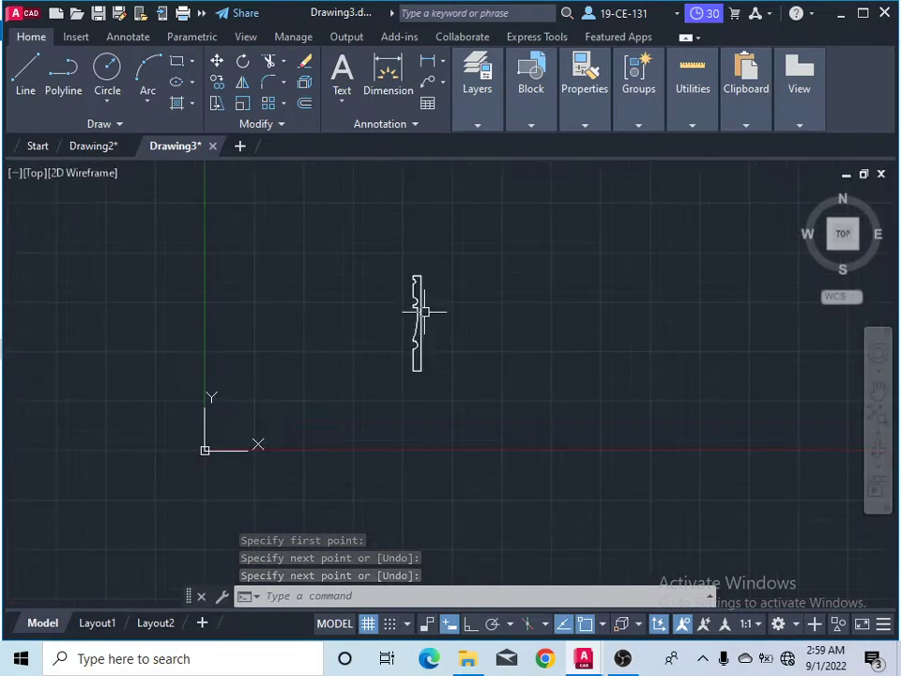
scroll(420, 319, up, 4)
scroll(421, 358, up, 6)
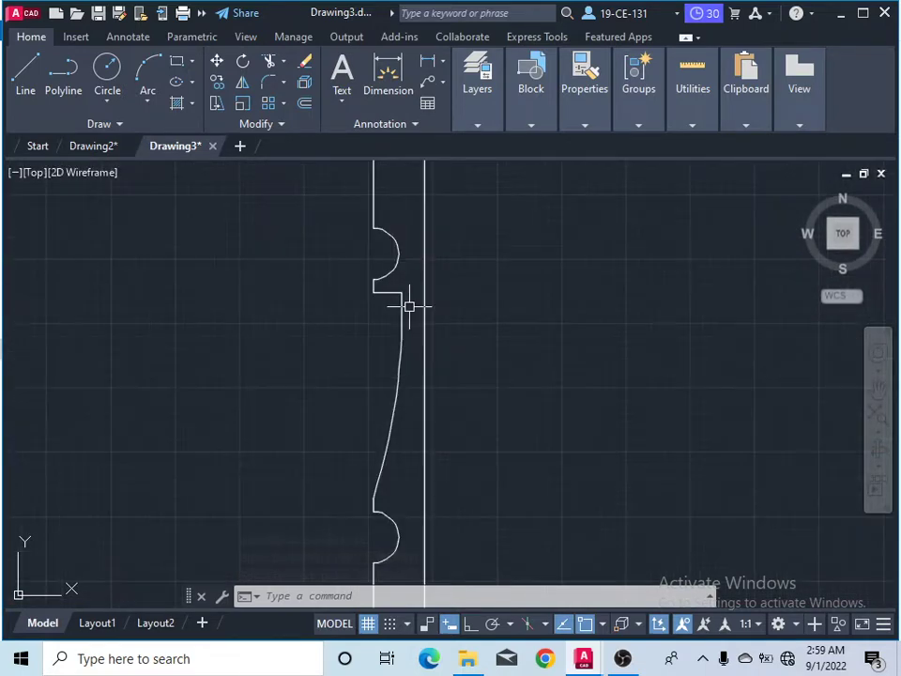
click(30, 83)
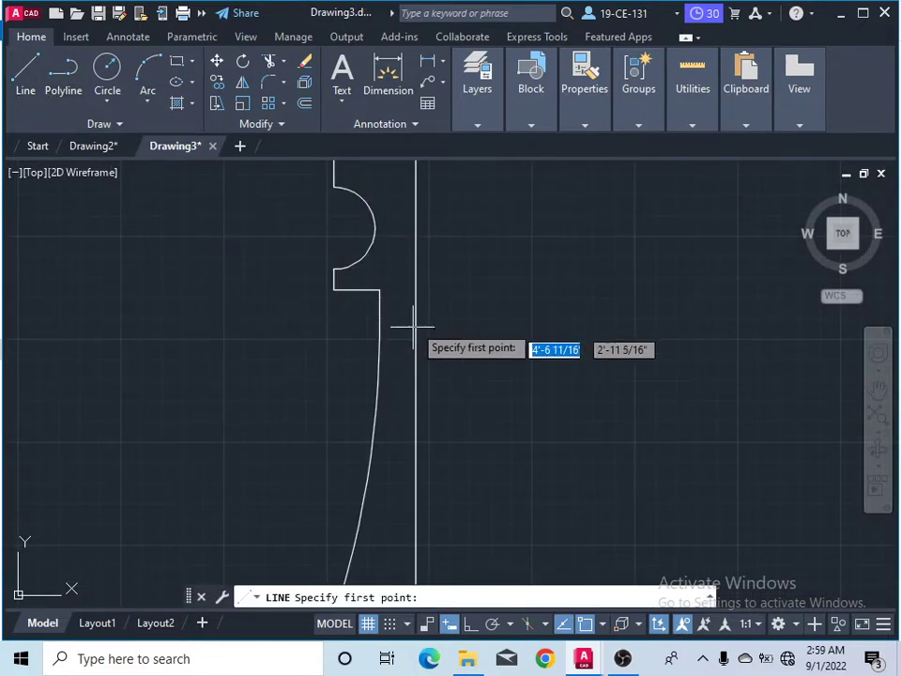
scroll(413, 329, up, 2)
click(356, 273)
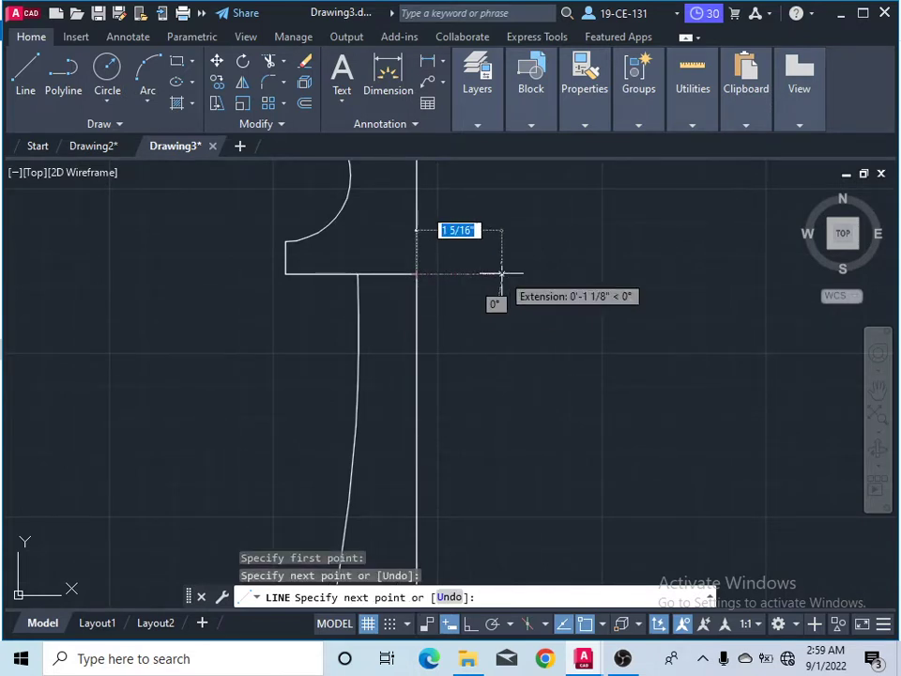
click(415, 273)
right_click(504, 279)
click(516, 286)
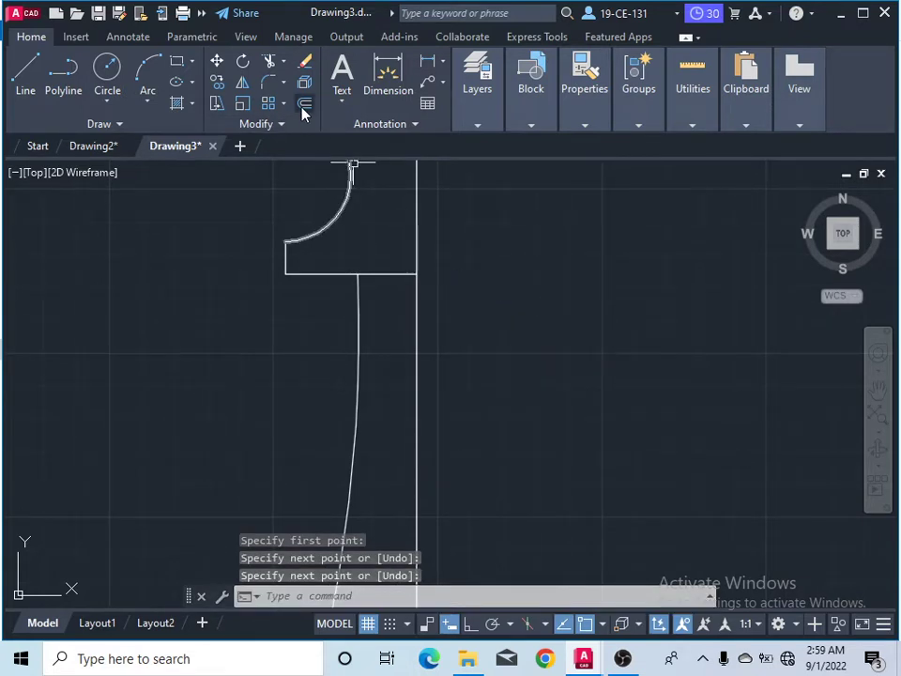
Offset the short horizontal line at the long arc's upper end 0.5" downwards
text(o)
key(Return)
scroll(502, 321, down, 5)
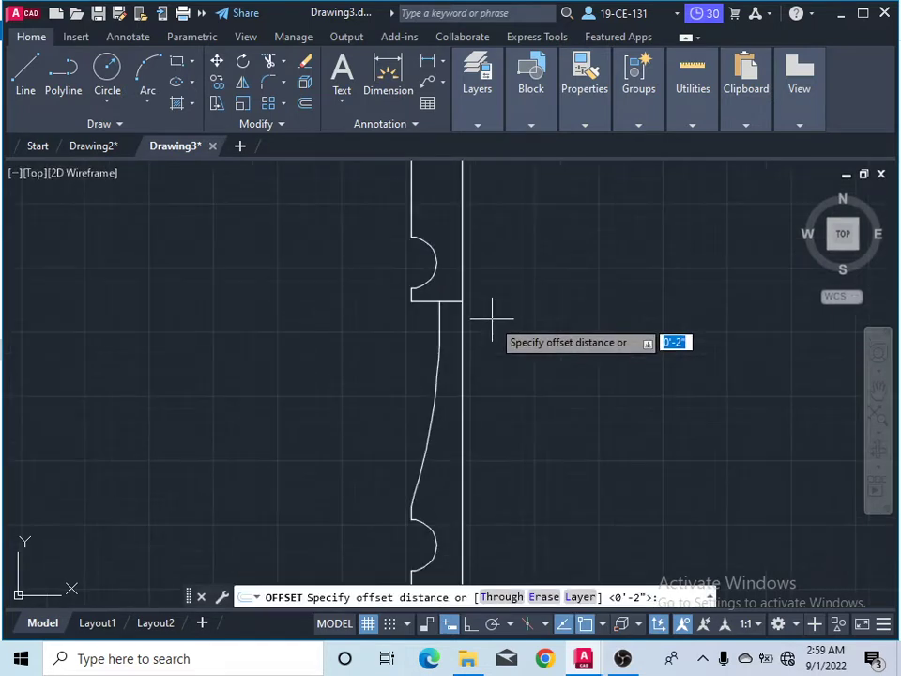
scroll(502, 321, up, 3)
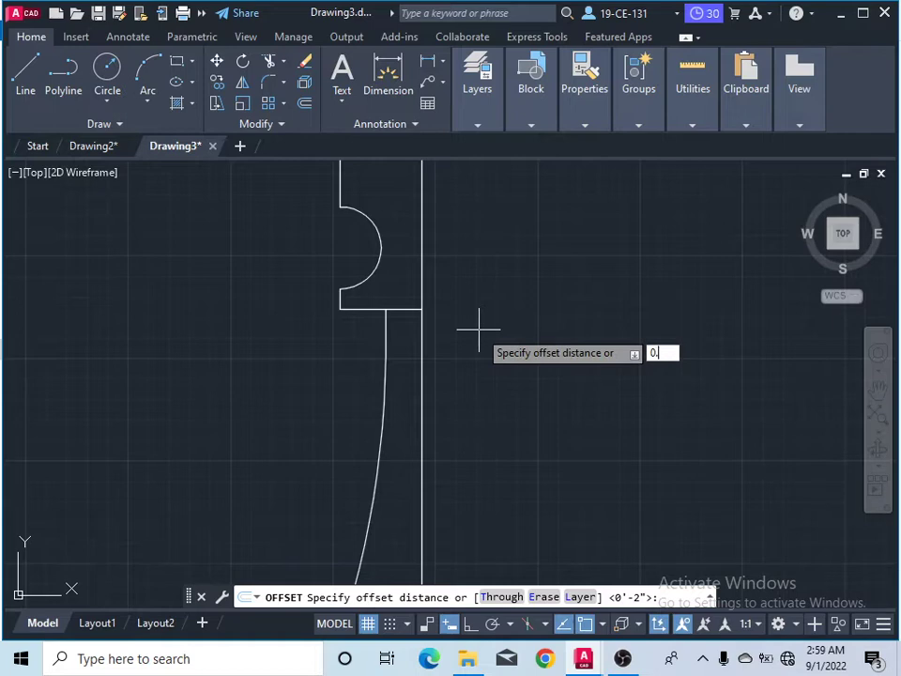
key(Return)
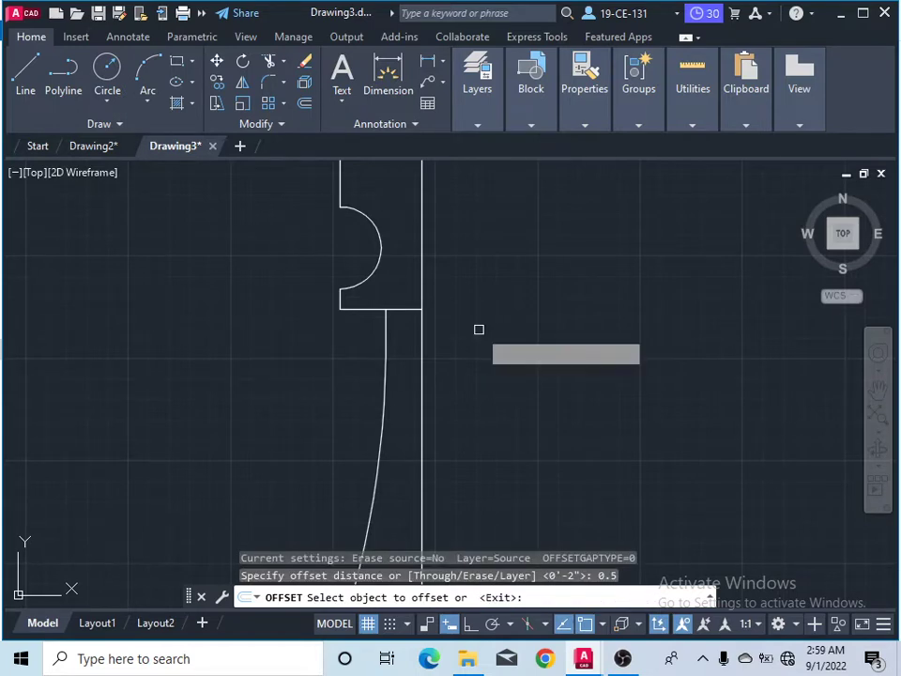
click(408, 307)
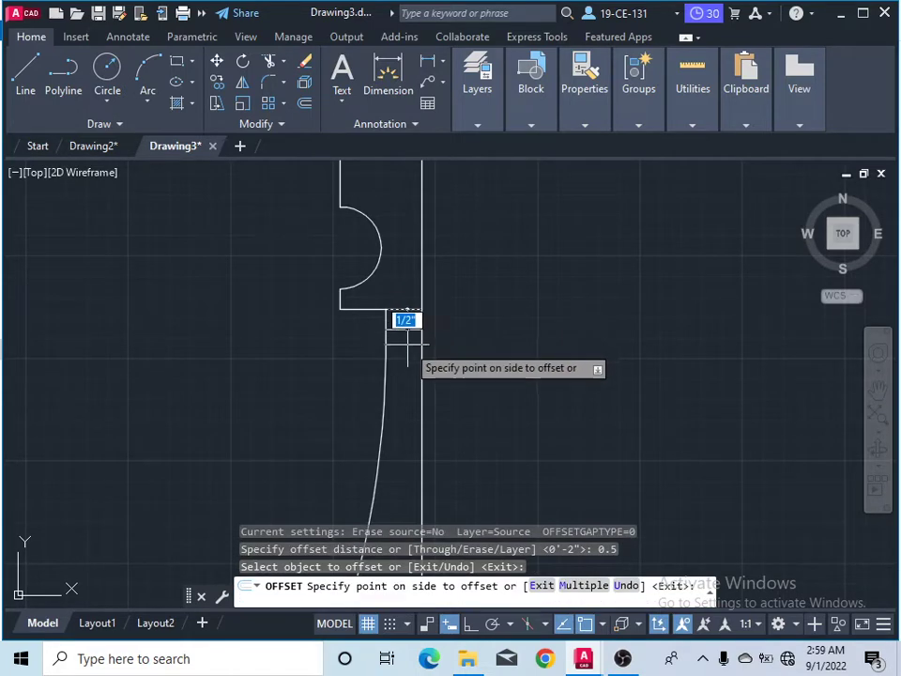
click(405, 342)
right_click(508, 311)
click(519, 321)
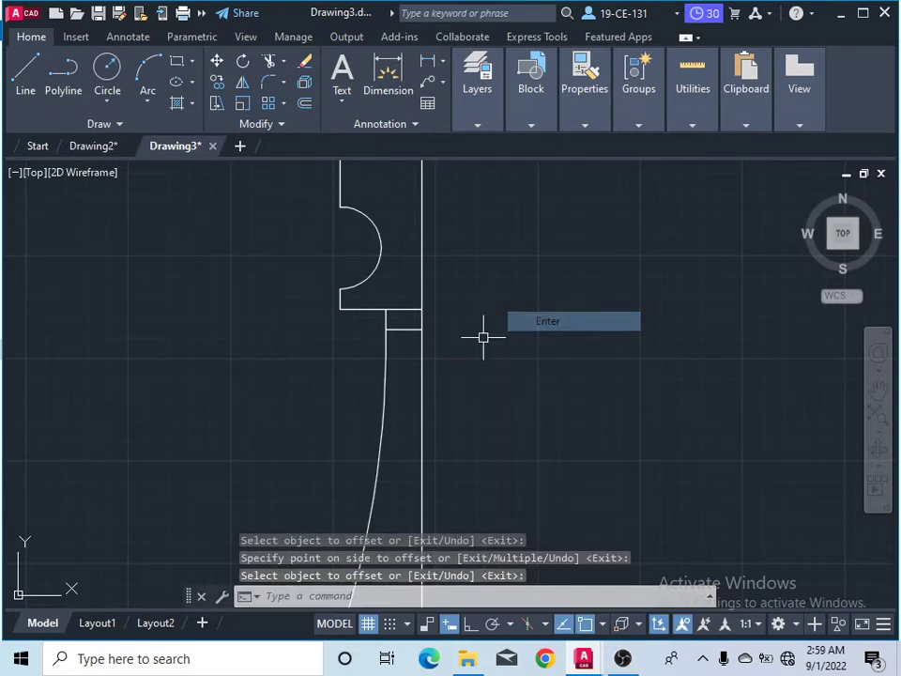
Draw a two-point circle between the two short lines' left ends, and trim away its right half and both lines
click(108, 103)
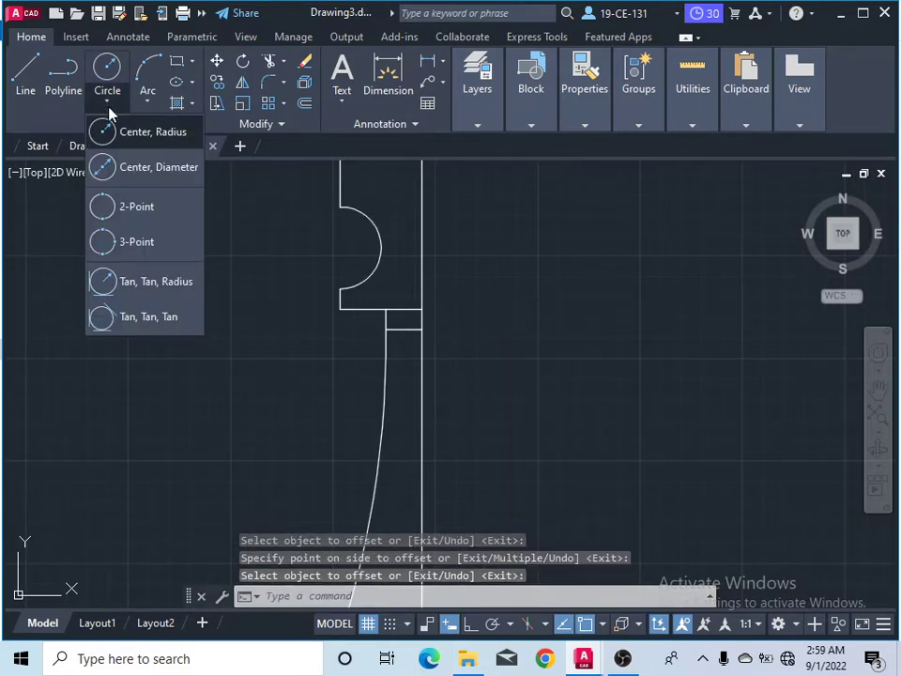
click(136, 208)
scroll(394, 321, up, 5)
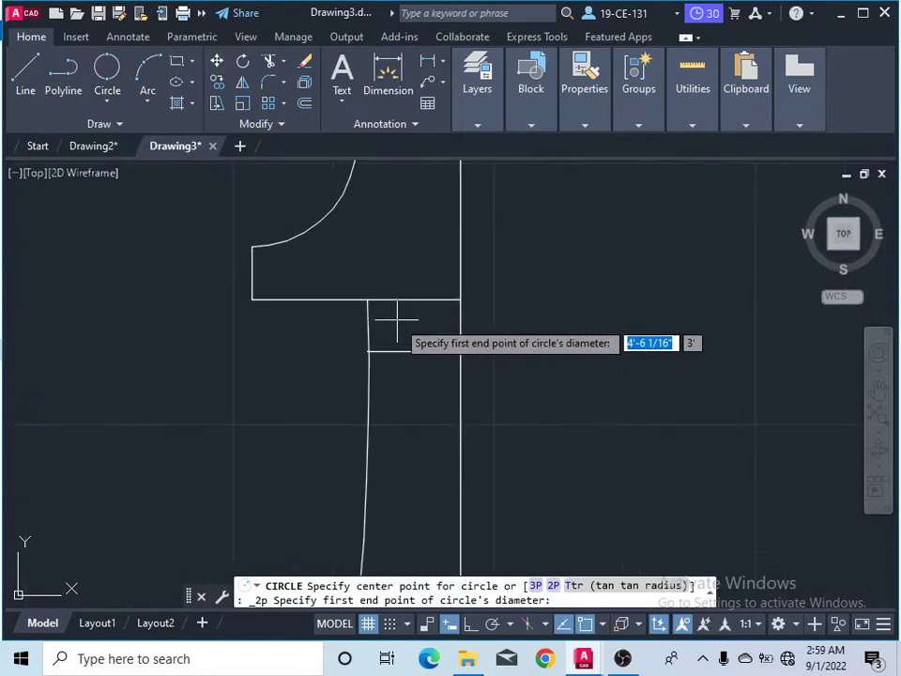
scroll(395, 322, up, 4)
click(324, 265)
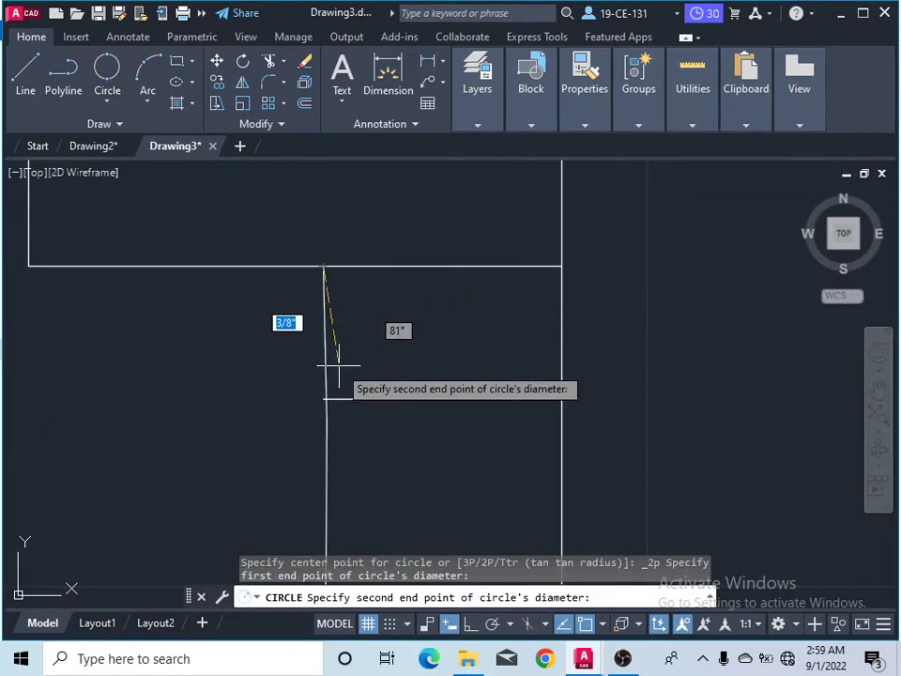
click(325, 397)
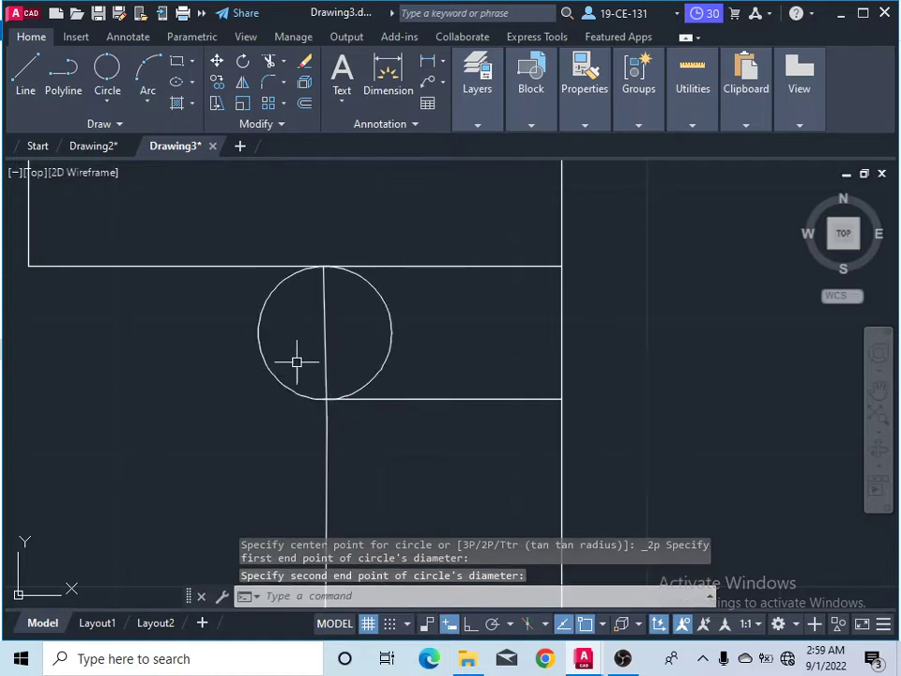
text(tr)
key(Return)
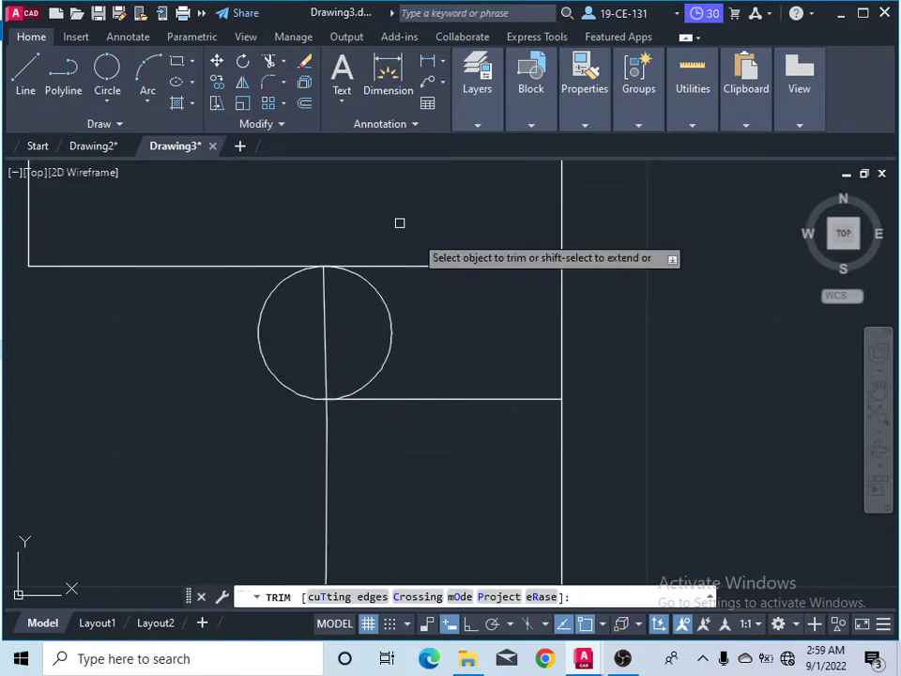
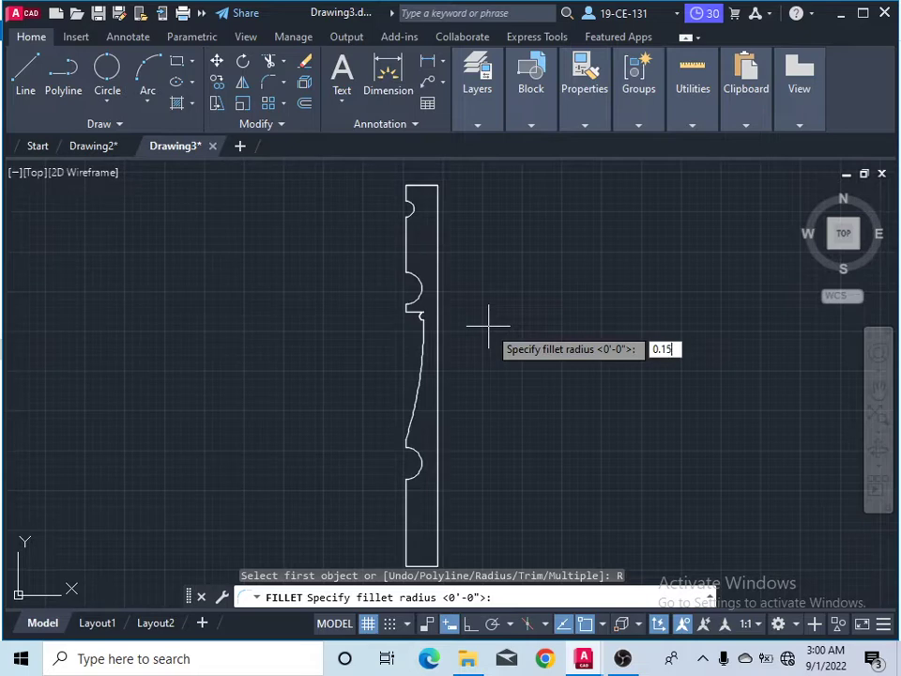
Fillet the corner between the long arc and the small semicircle's lower end with a radius of 0.15
key(Return)
scroll(418, 314, up, 10)
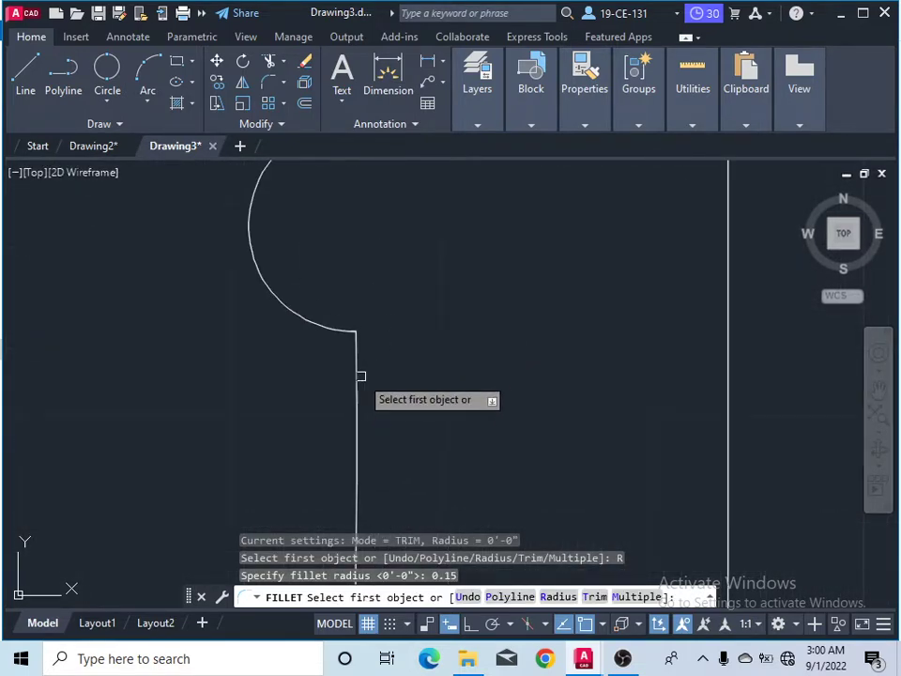
click(356, 366)
click(340, 331)
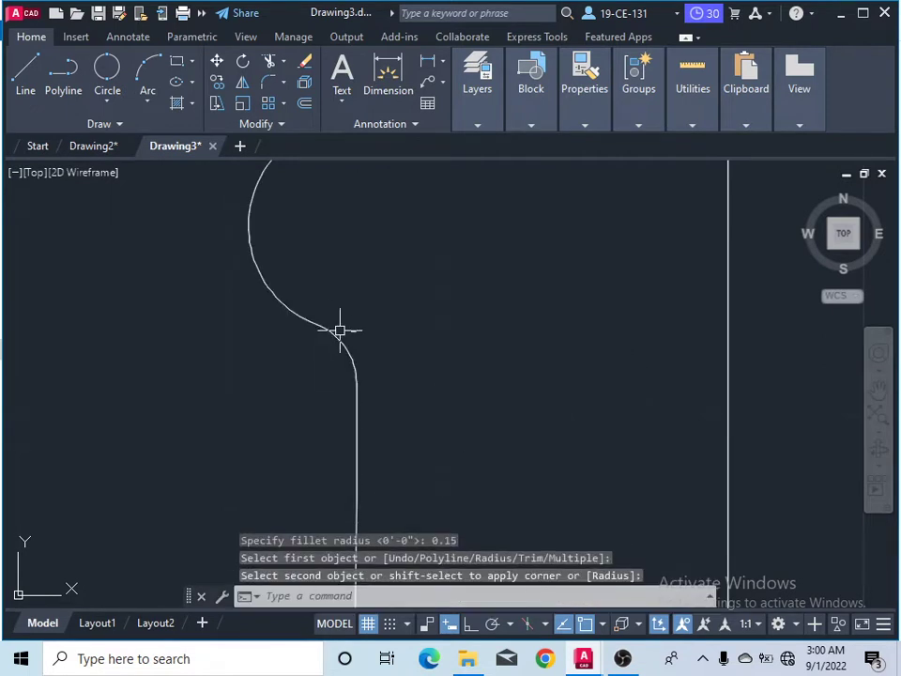
Erase the leftover fragment beside the fillet at the small semicircle's lower end
click(383, 319)
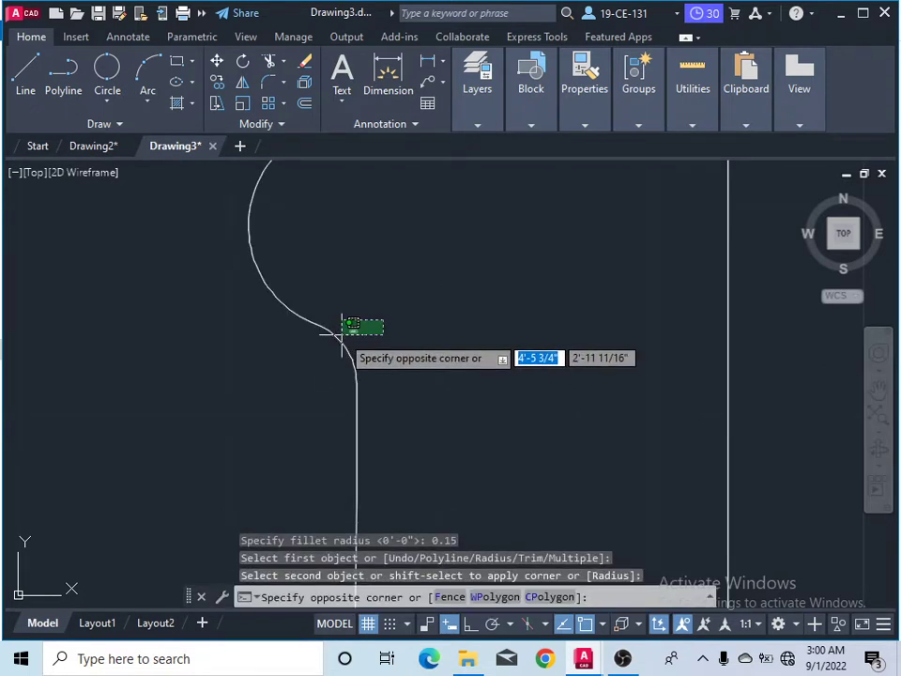
click(344, 331)
right_click(413, 319)
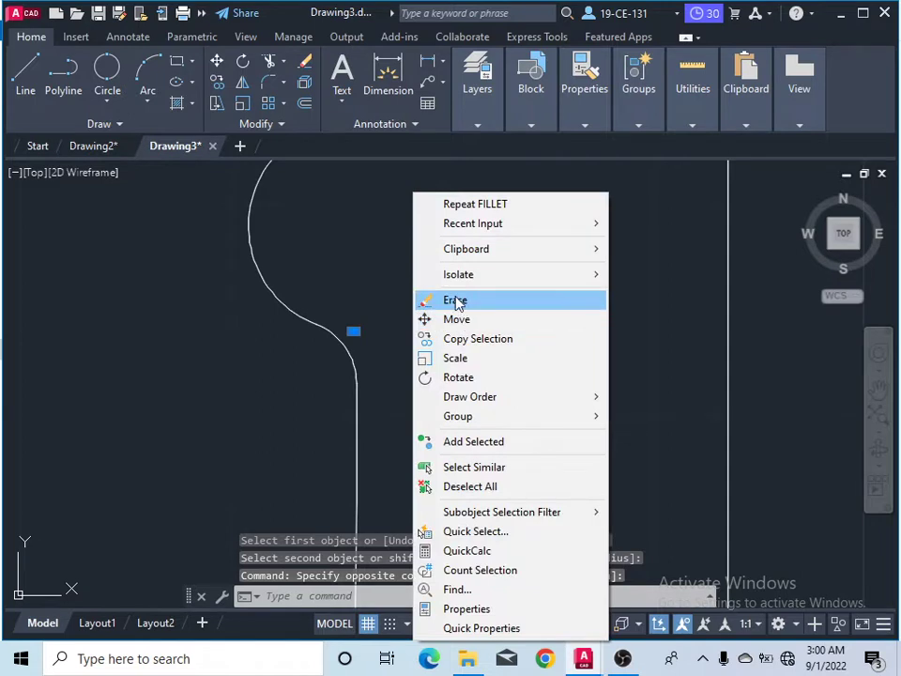
click(454, 300)
Fillet the horizontal ledge line with the small semicircle's upper part at the current radius
scroll(457, 347, down, 2)
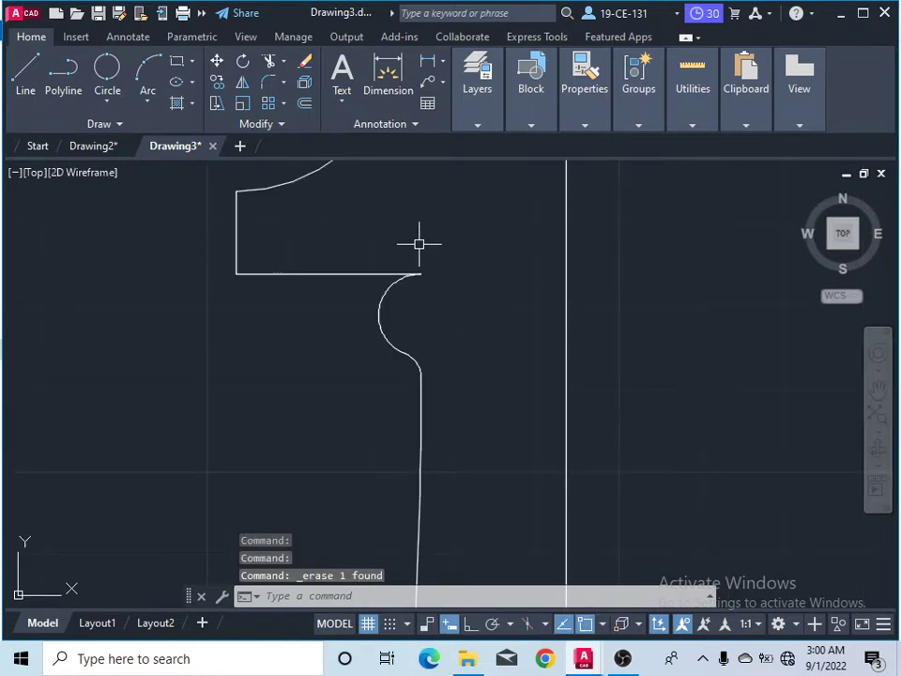
click(270, 84)
scroll(396, 286, up, 2)
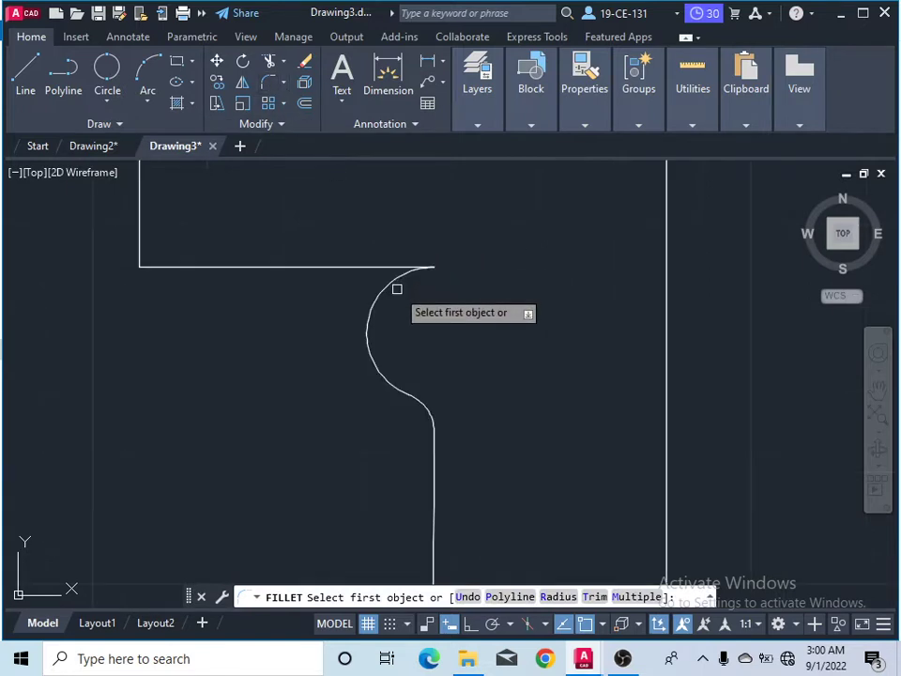
click(381, 269)
click(415, 291)
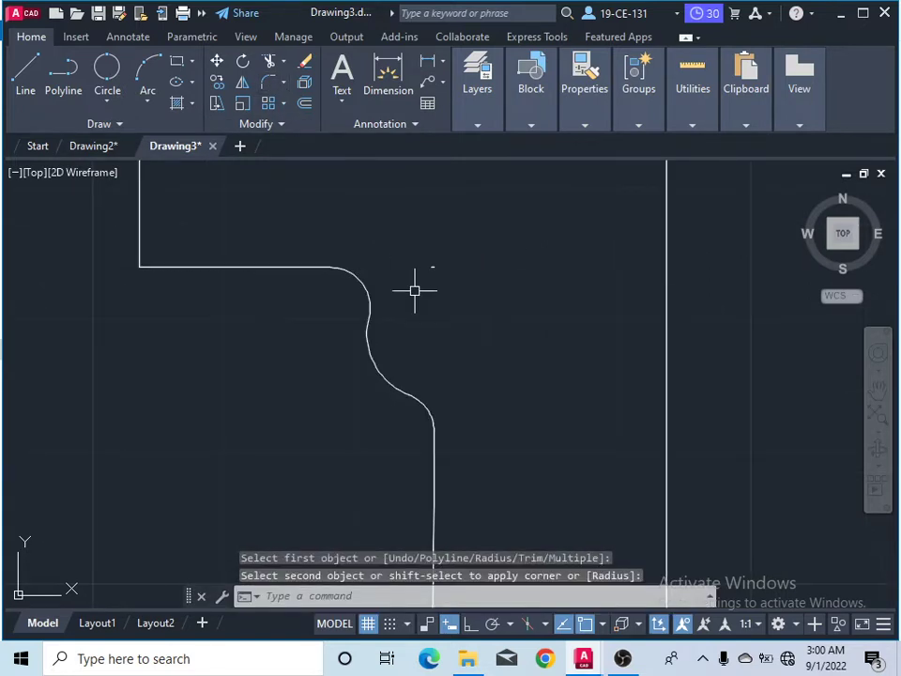
Erase the leftover fragment at the former end of the horizontal ledge line
click(444, 261)
click(410, 286)
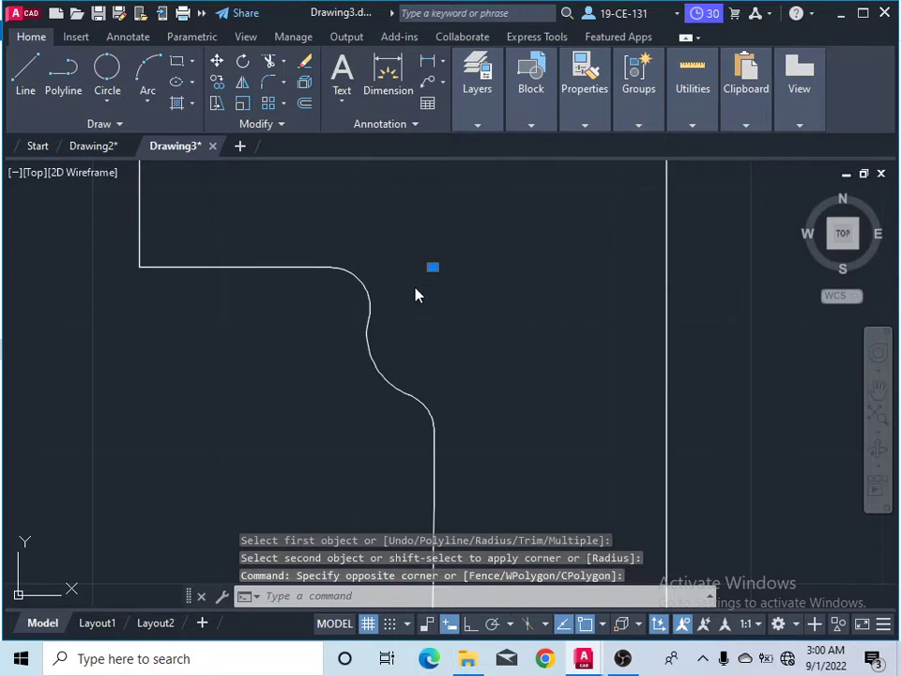
right_click(414, 295)
click(446, 305)
Fillet the outer corner between the ledge line and the short vertical edge below the upper large notch
scroll(447, 320, down, 3)
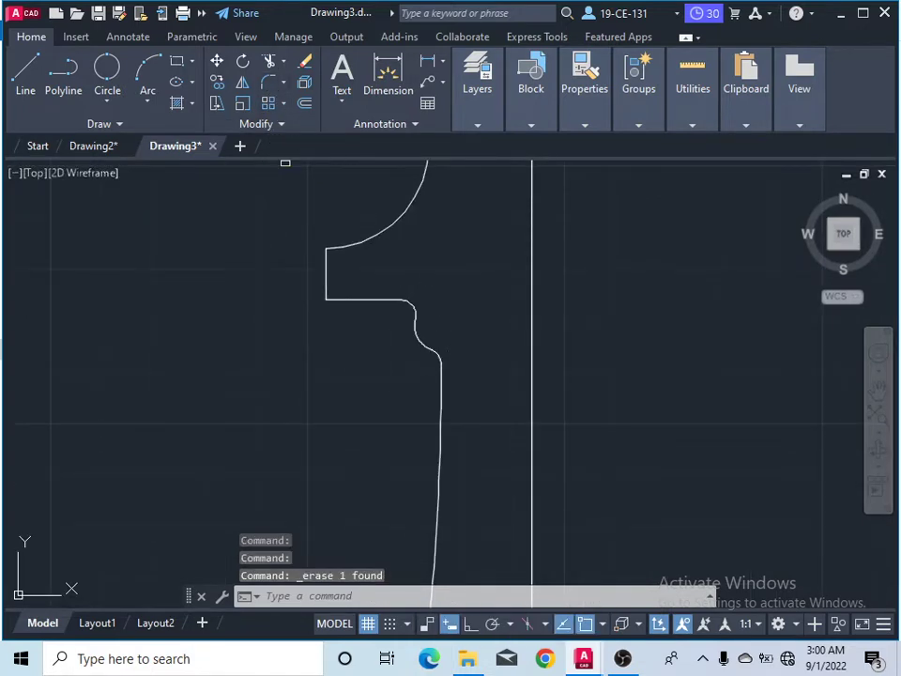
text(f)
key(Return)
click(344, 298)
click(327, 272)
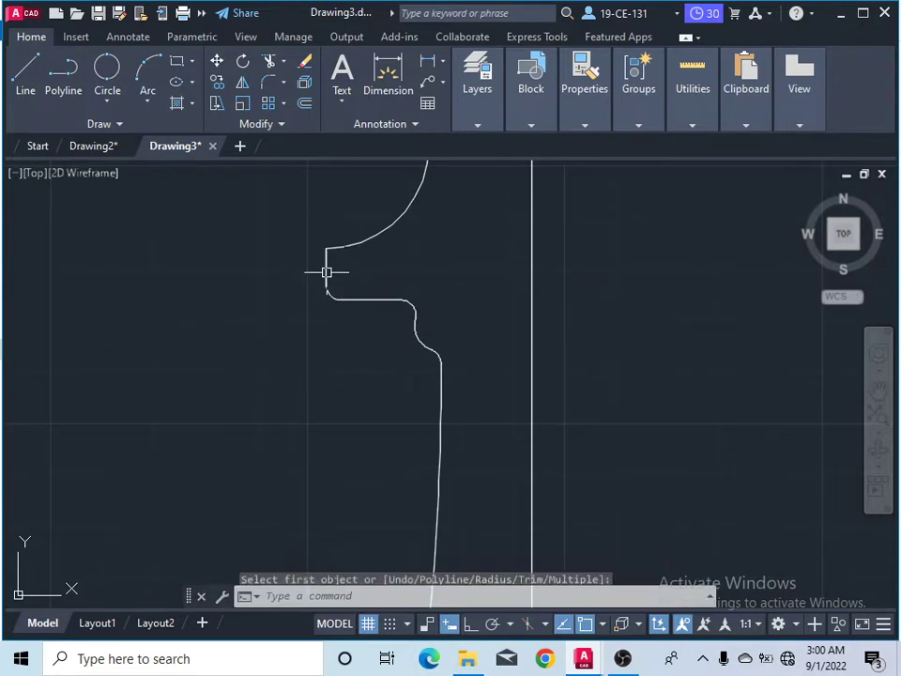
click(327, 272)
click(270, 86)
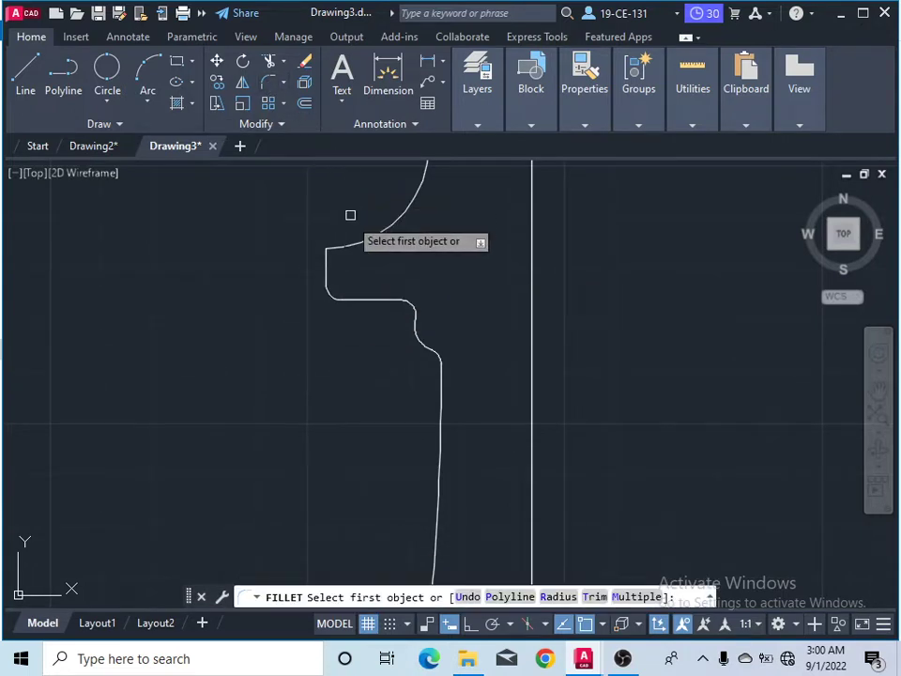
click(338, 246)
click(328, 268)
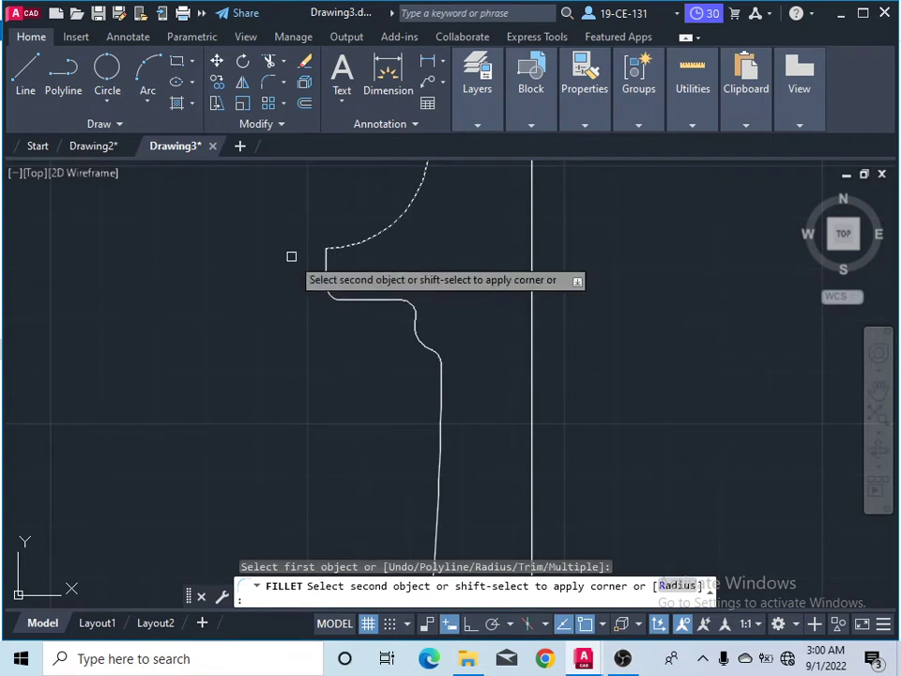
right_click(291, 256)
click(313, 287)
Join all segments of the baluster profile into a single polyline
scroll(312, 308, down, 5)
scroll(427, 265, down, 3)
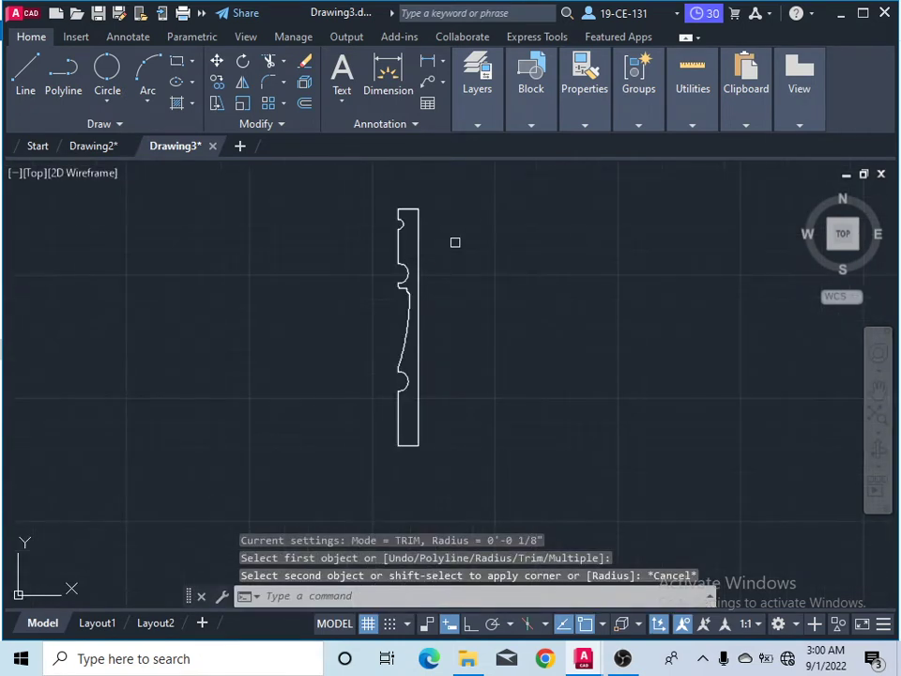
click(447, 188)
click(356, 460)
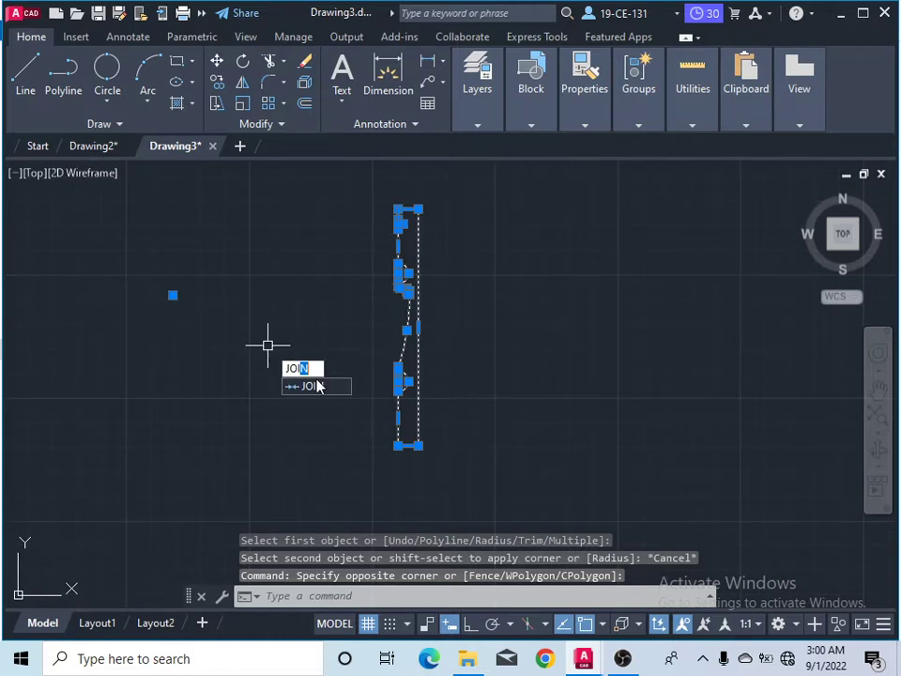
key(Return)
Fillet the corner between the upper large notch's top end and the long vertical edge above it at the current radius
scroll(432, 244, up, 4)
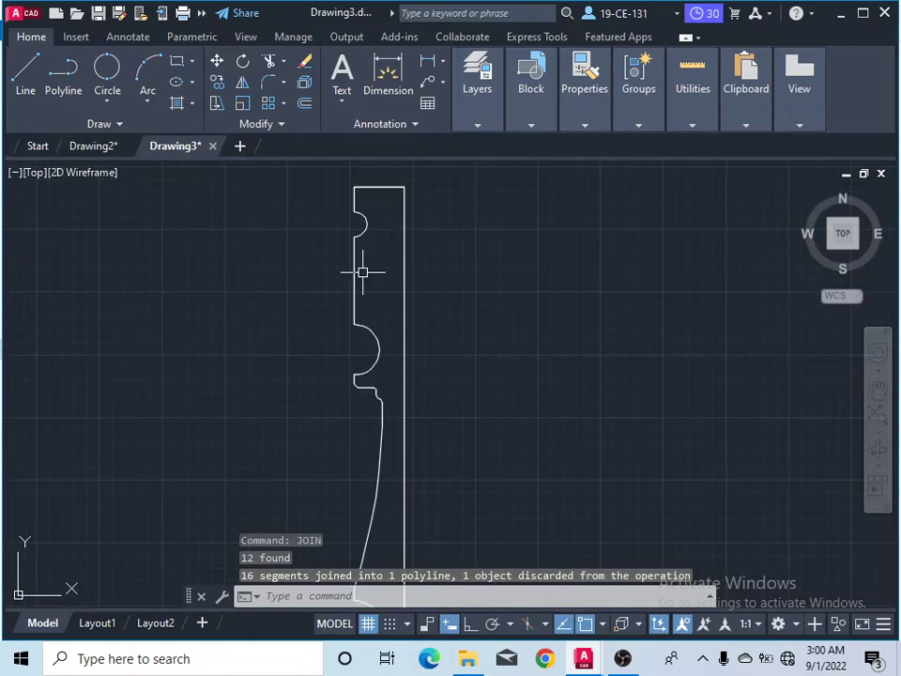
click(269, 82)
scroll(356, 319, up, 5)
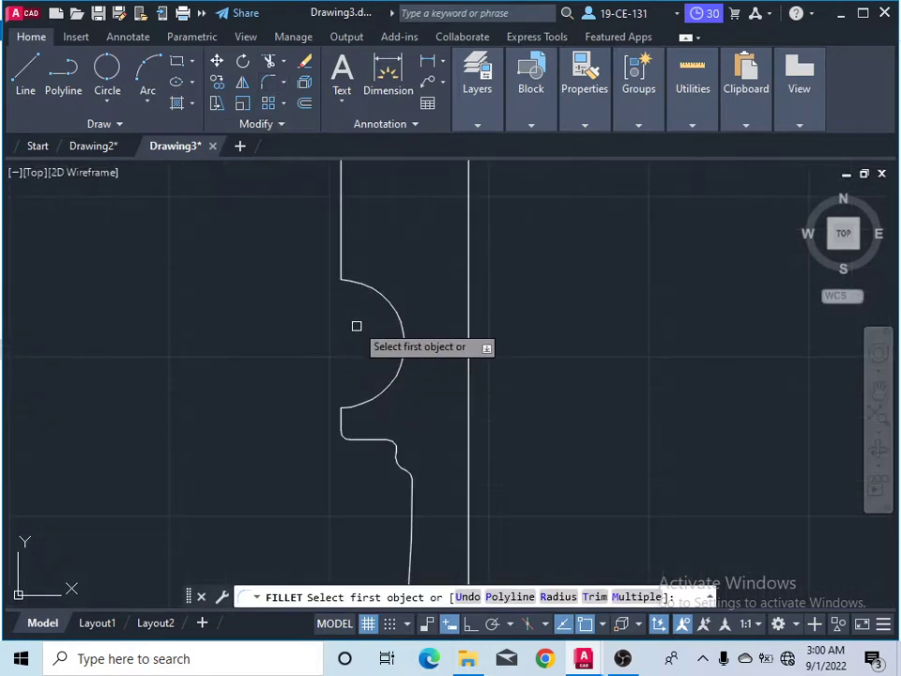
click(353, 283)
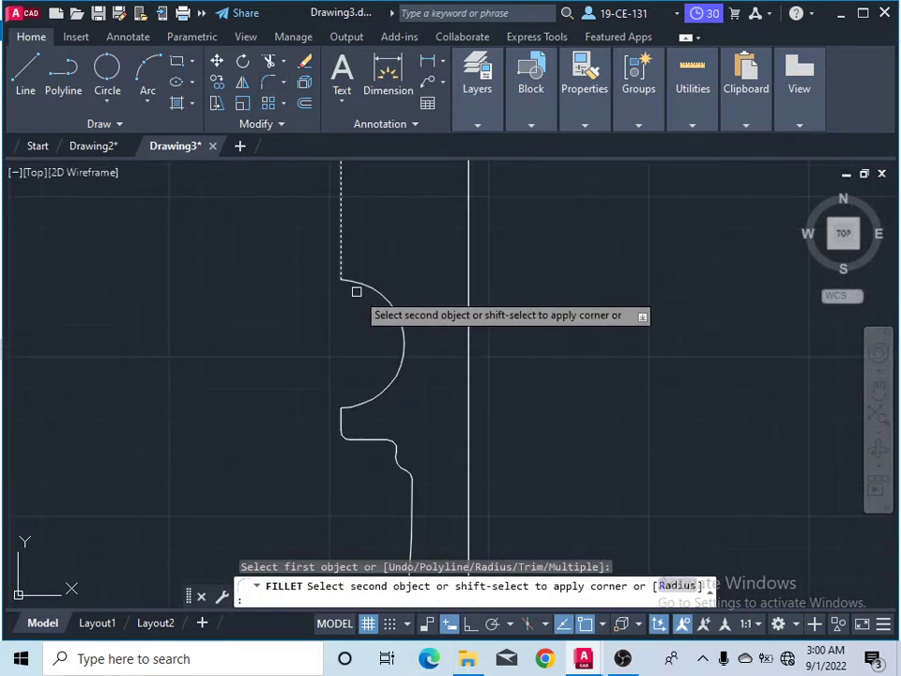
click(348, 276)
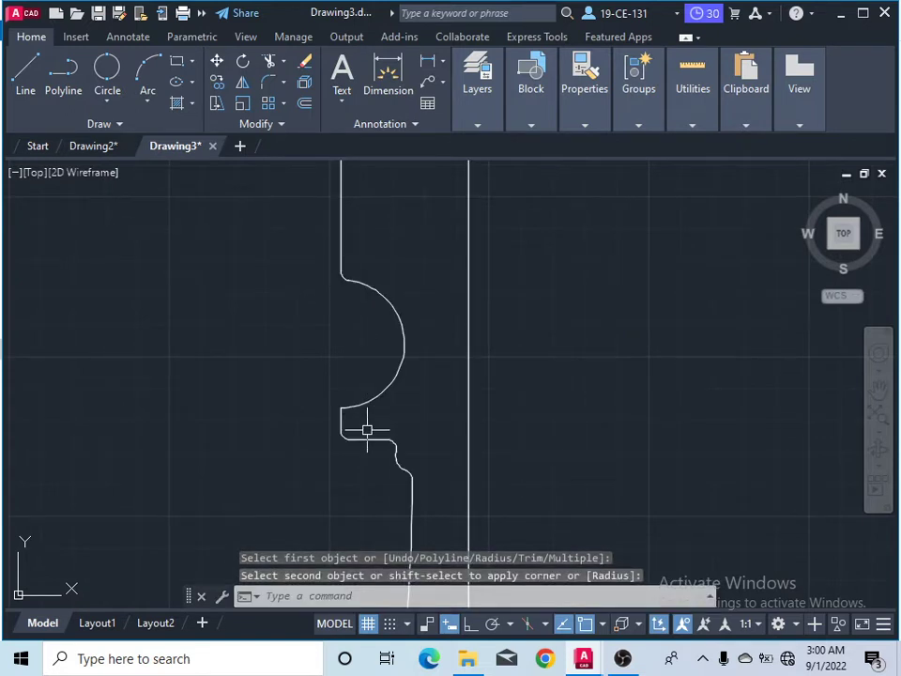
Fillet the corner between the upper large notch's lower end and the short vertical edge below it
key(Return)
scroll(342, 426, up, 6)
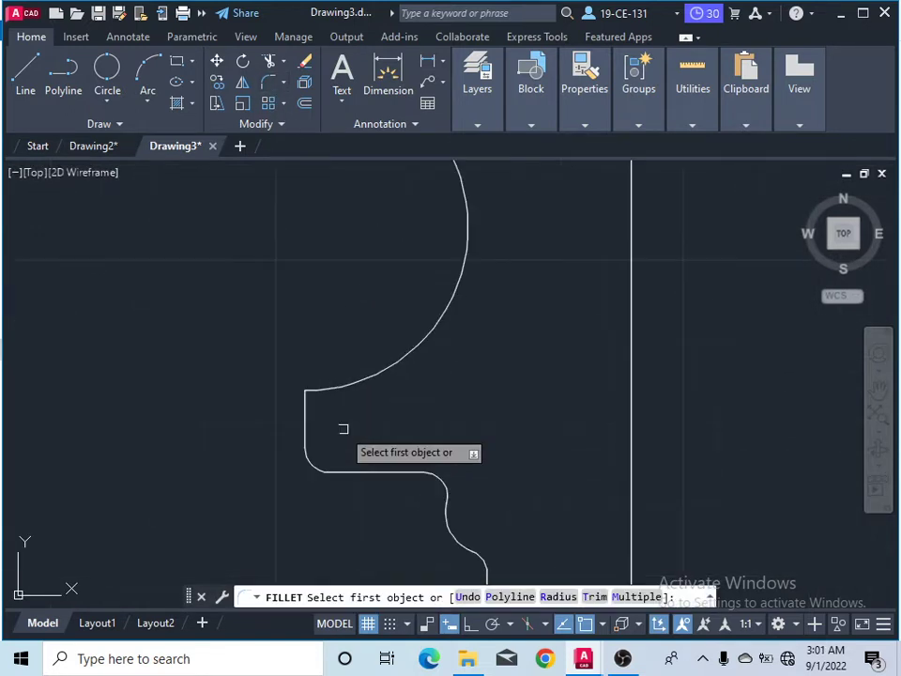
click(290, 383)
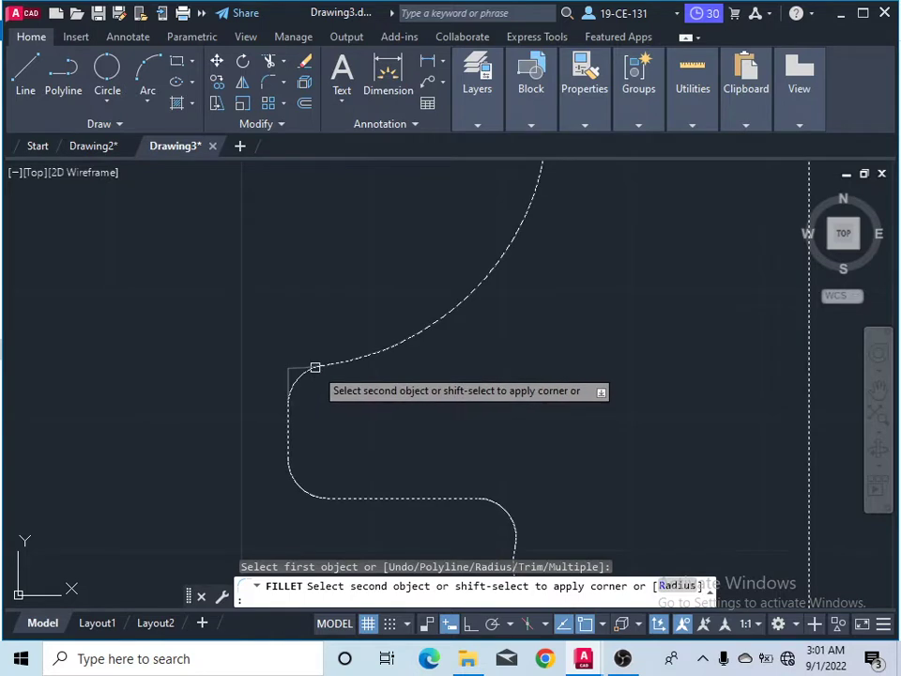
click(315, 366)
Fillet the corner where the topmost small notch's lower end meets the long vertical edge
scroll(384, 310, down, 4)
scroll(394, 301, down, 5)
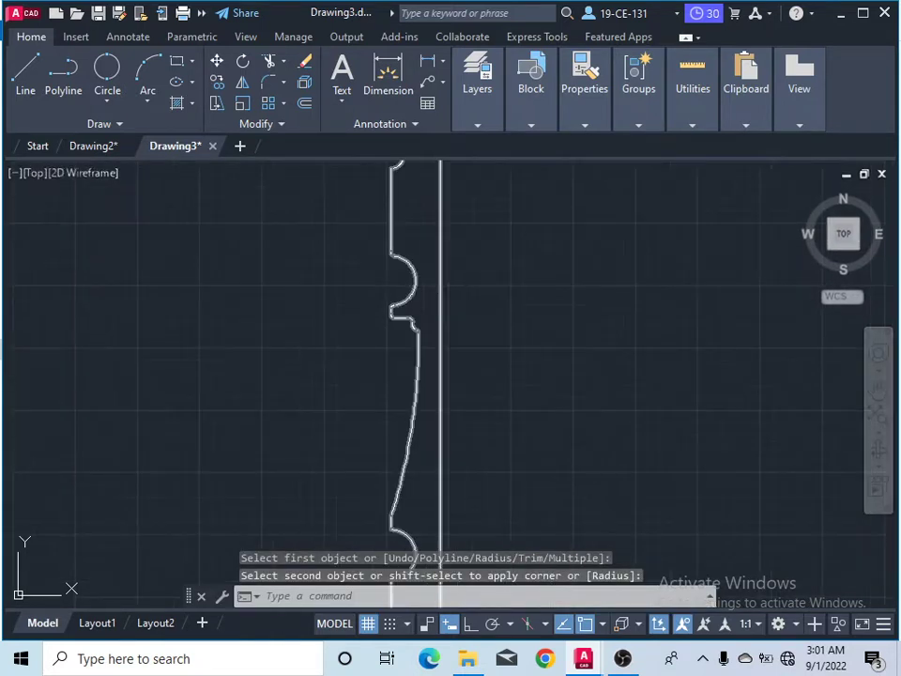
scroll(422, 196, up, 4)
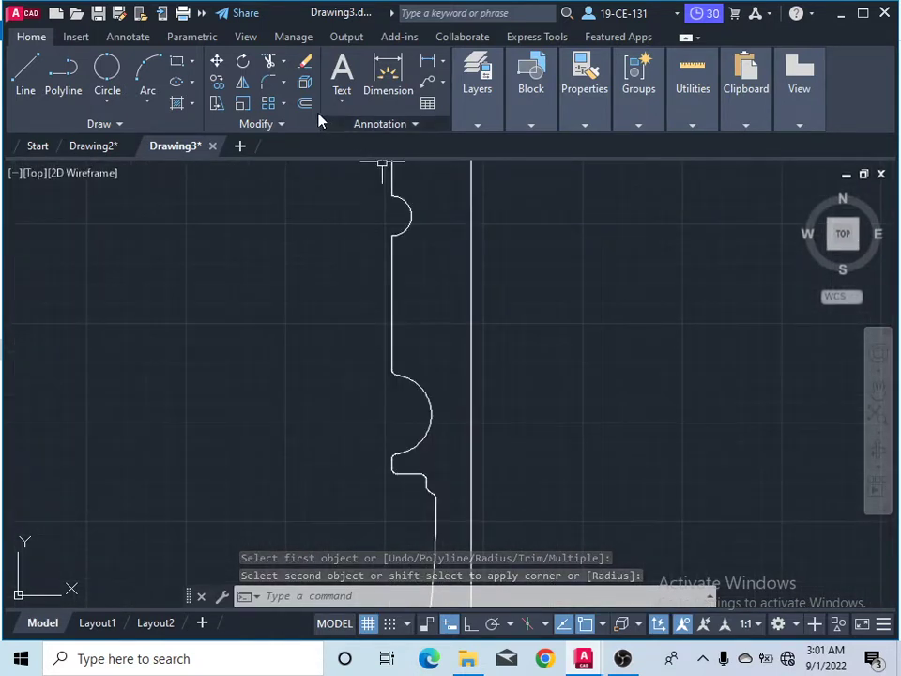
key(space)
scroll(404, 217, up, 5)
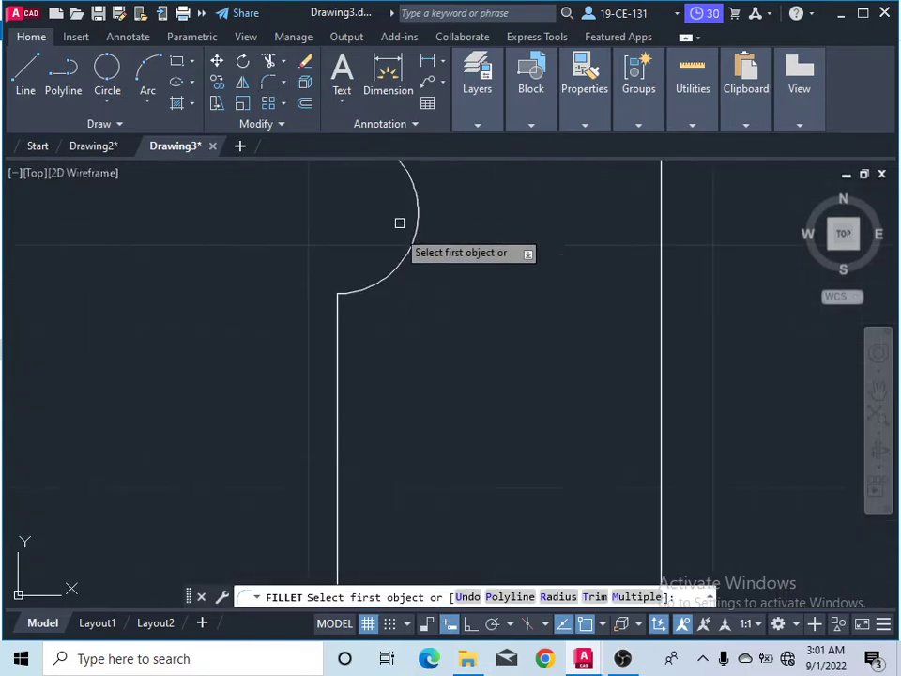
click(338, 317)
click(355, 293)
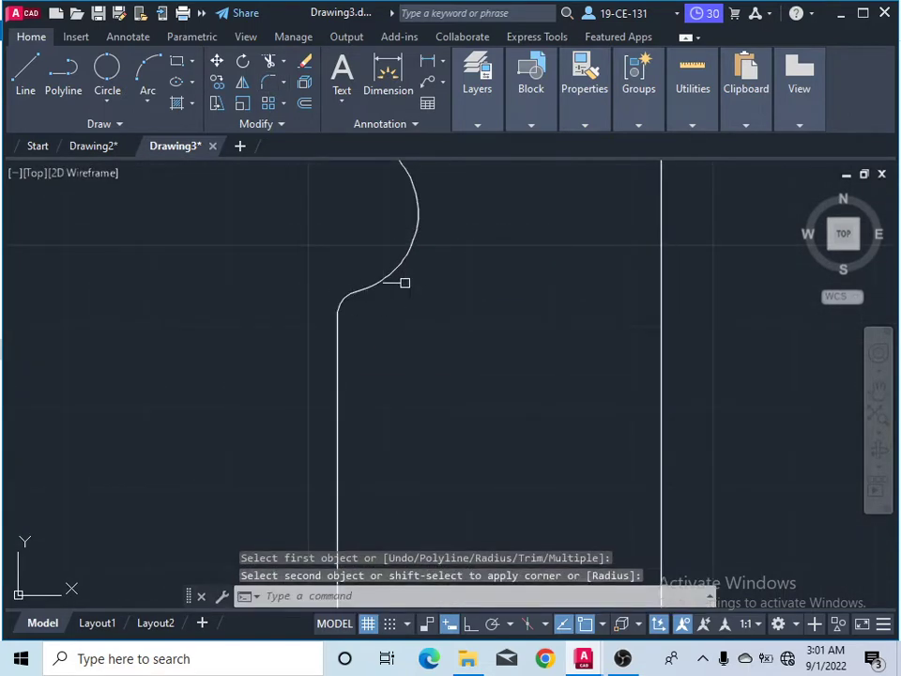
Fillet the corner where the topmost small notch's upper end meets the vertical edge above it
scroll(424, 250, down, 3)
click(270, 86)
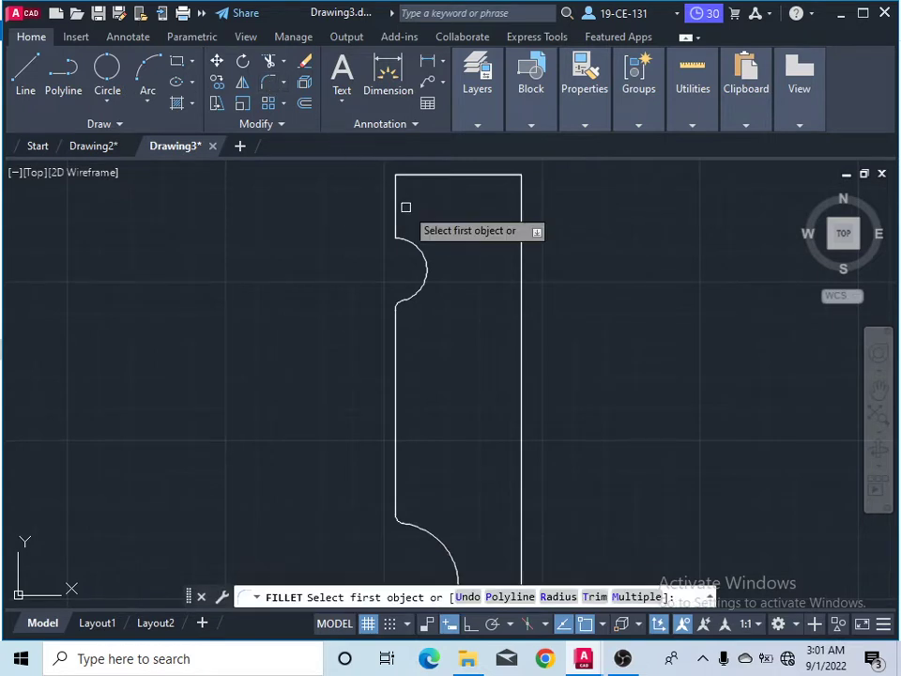
click(394, 222)
click(407, 243)
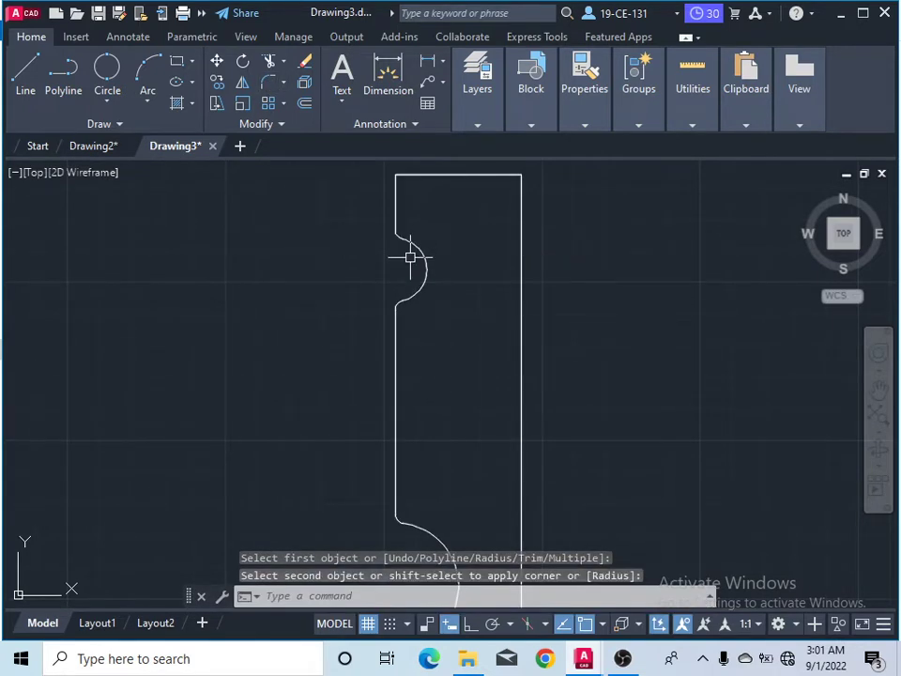
Fillet the corner between the bottom large notch's upper end and the short vertical edge below the curved section
scroll(404, 236, up, 4)
scroll(378, 251, down, 6)
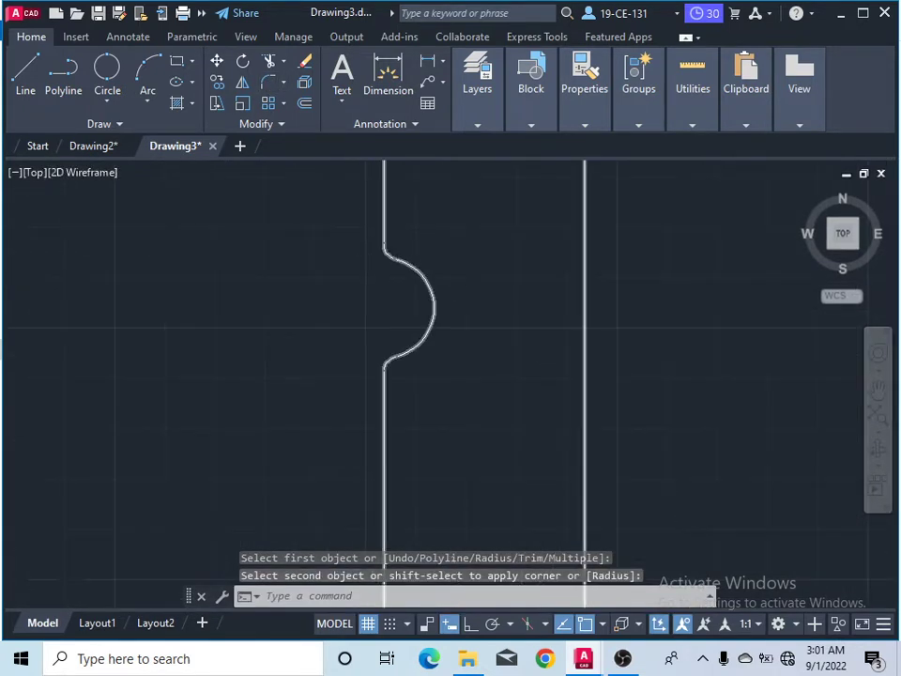
scroll(433, 360, up, 2)
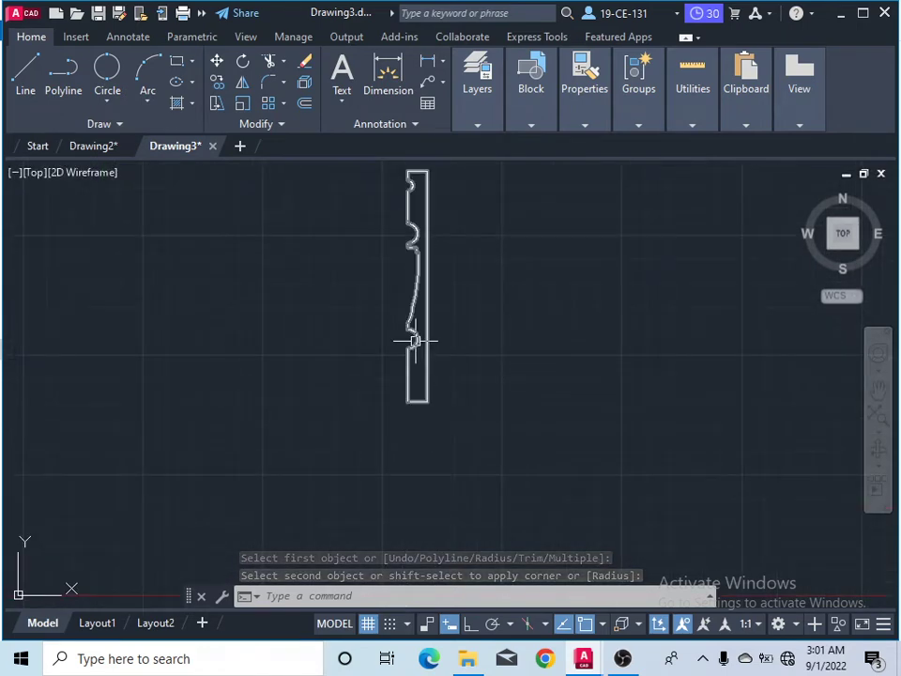
scroll(415, 346, up, 4)
scroll(416, 346, up, 2)
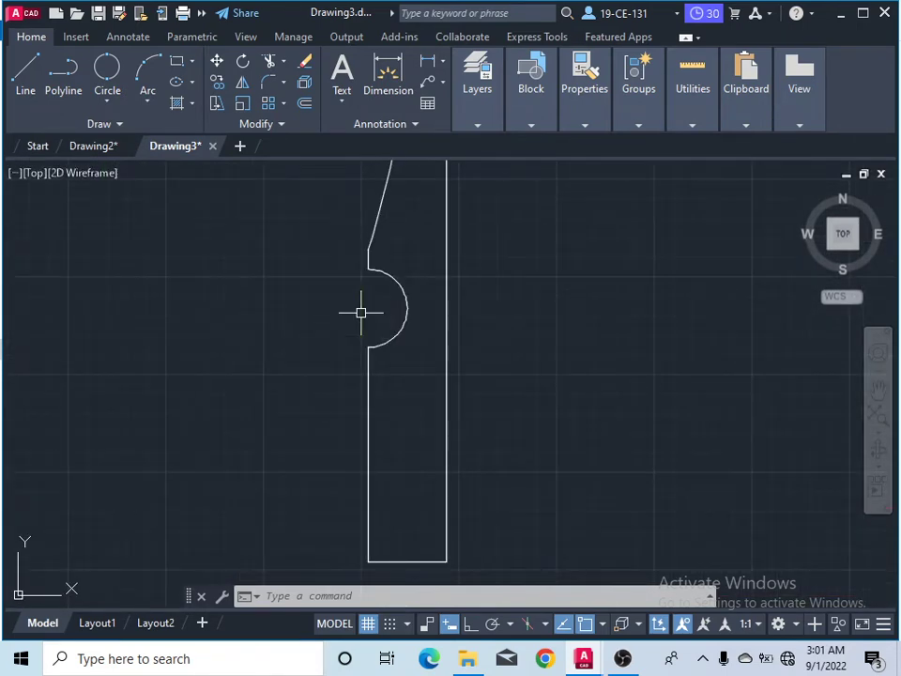
scroll(366, 282, up, 2)
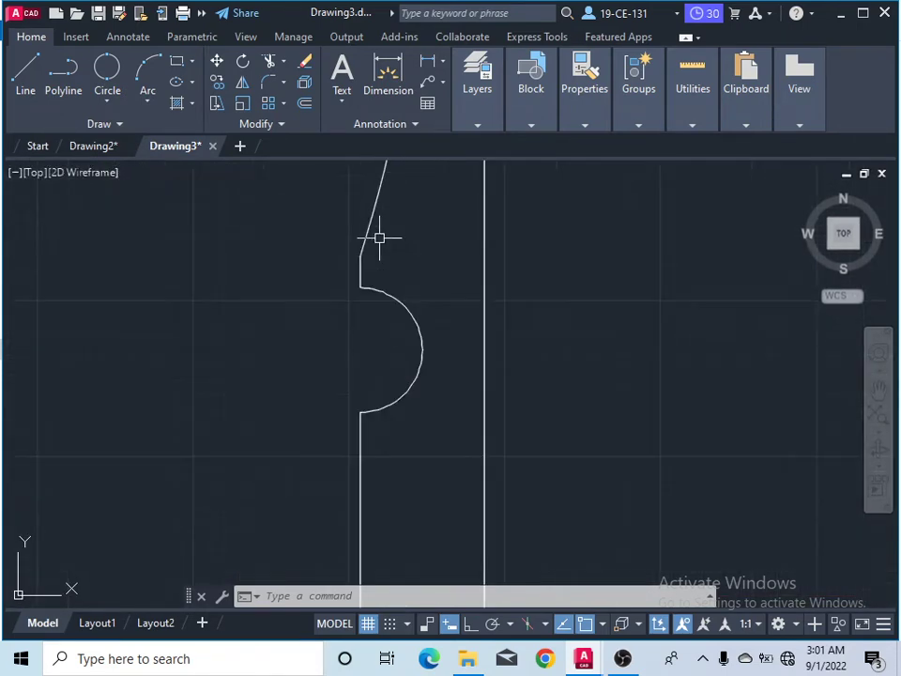
click(271, 87)
click(359, 272)
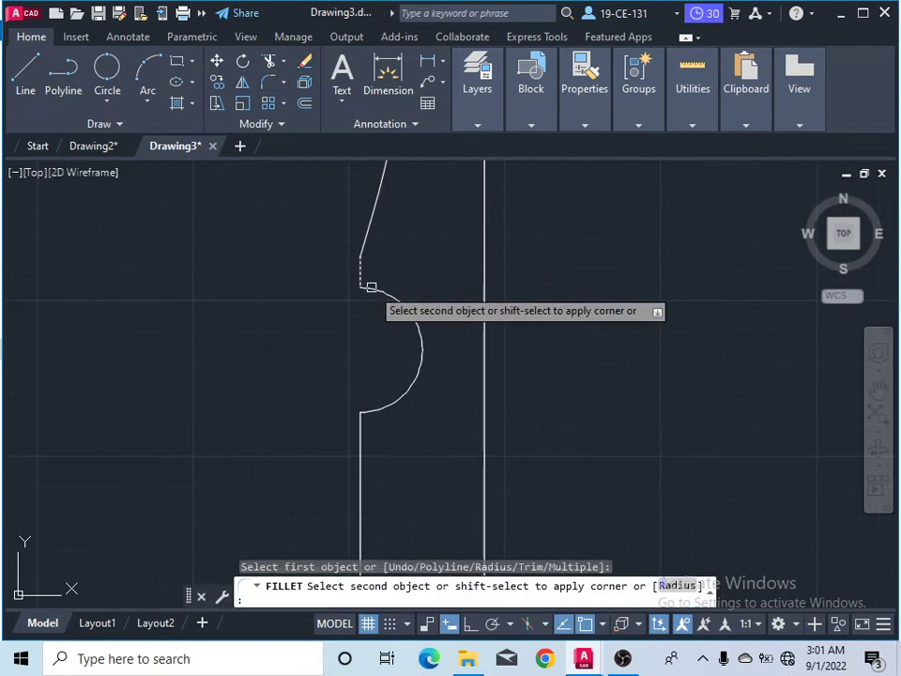
click(372, 289)
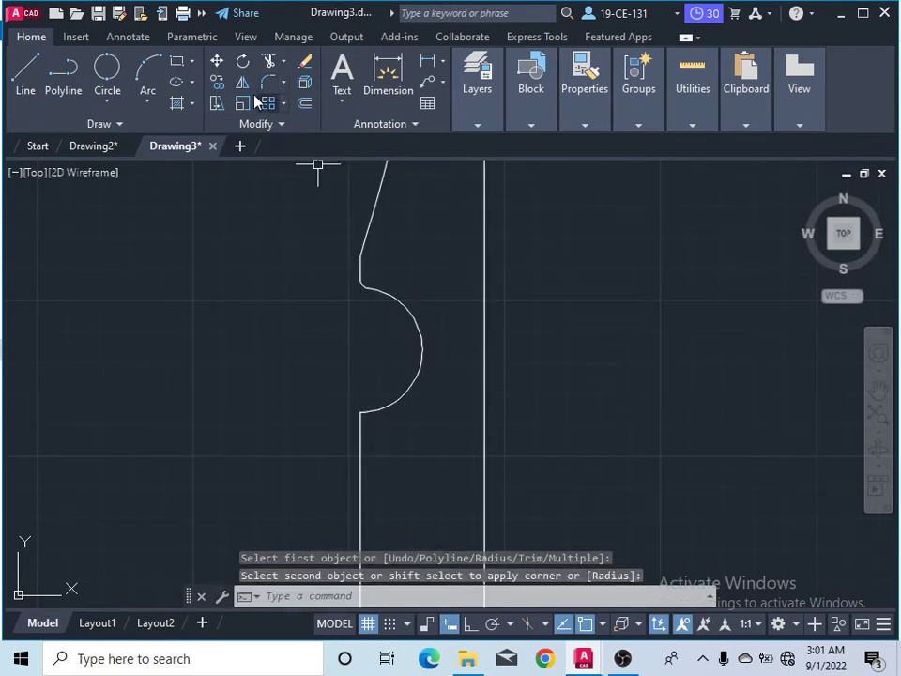
Fillet the corner between the bottom large notch's lower end and the vertical edge below it
key(Return)
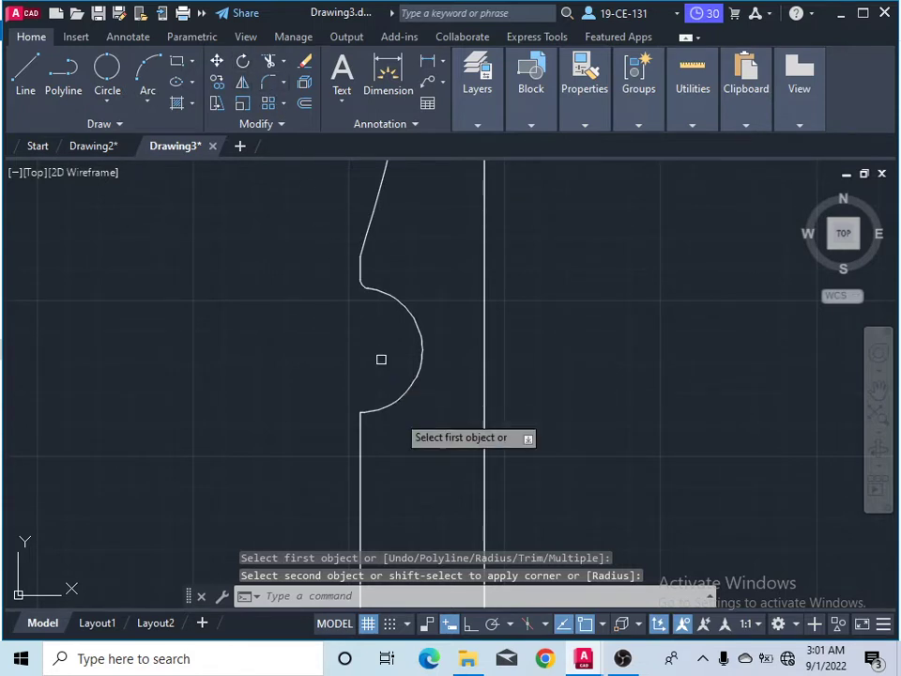
click(369, 413)
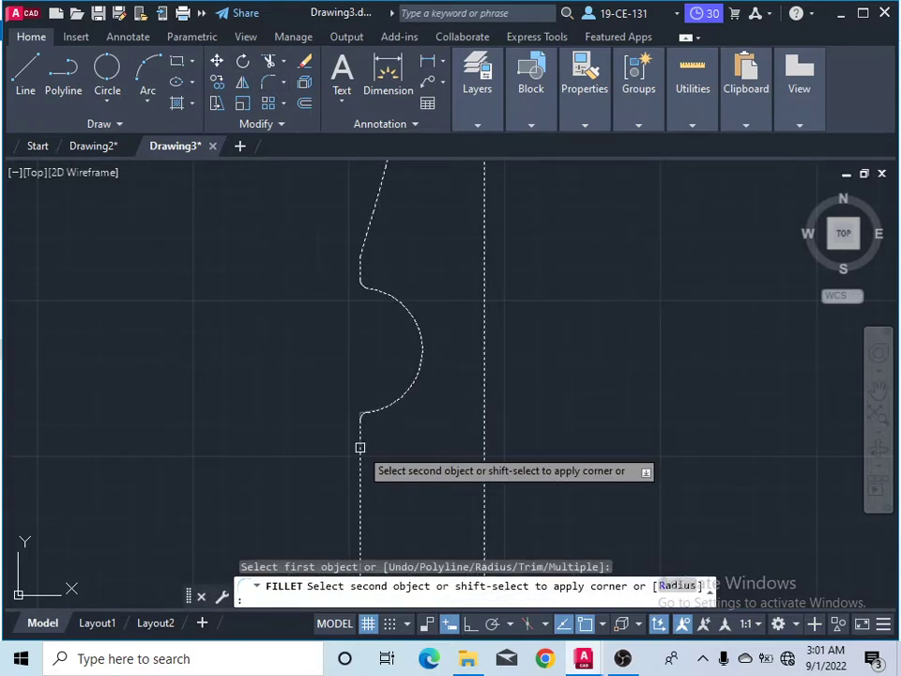
click(361, 446)
Mirror the joined profile downward about its bottom edge with Ortho on, keeping the source object
scroll(380, 282, down, 3)
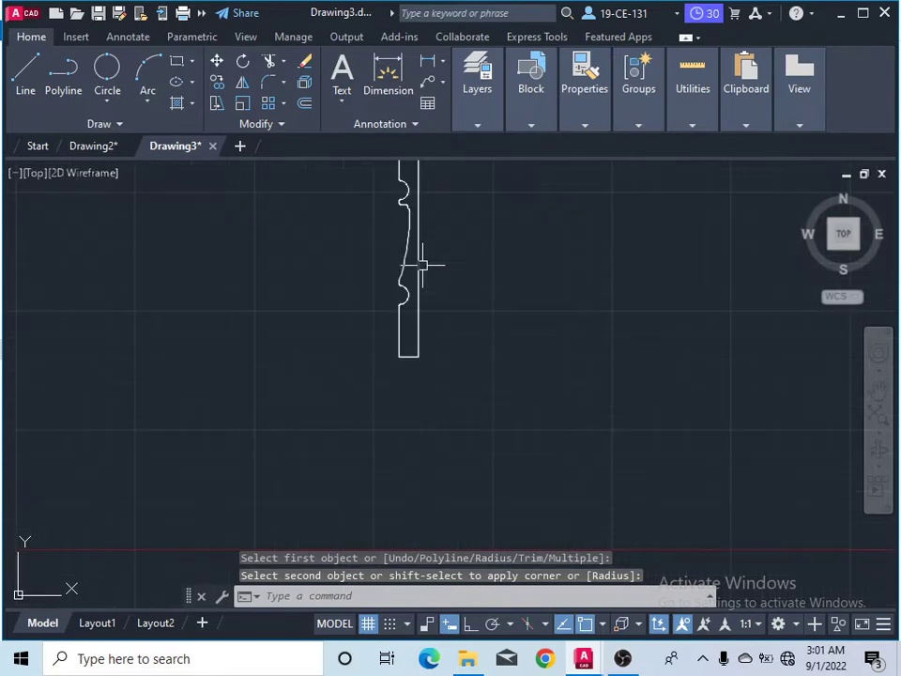
scroll(420, 263, up, 1)
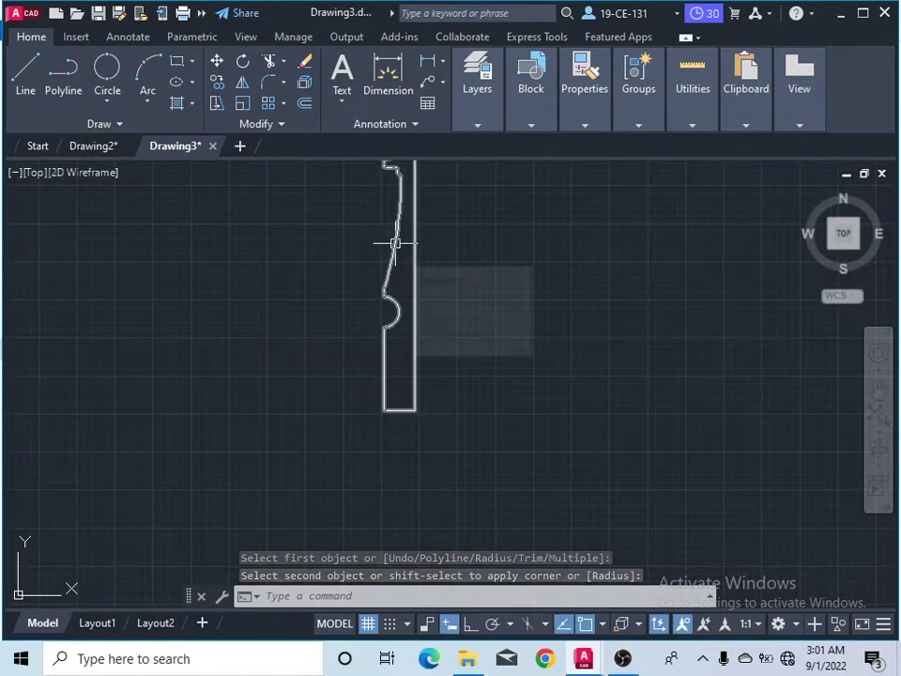
scroll(397, 247, down, 3)
scroll(397, 220, up, 4)
scroll(402, 190, down, 1)
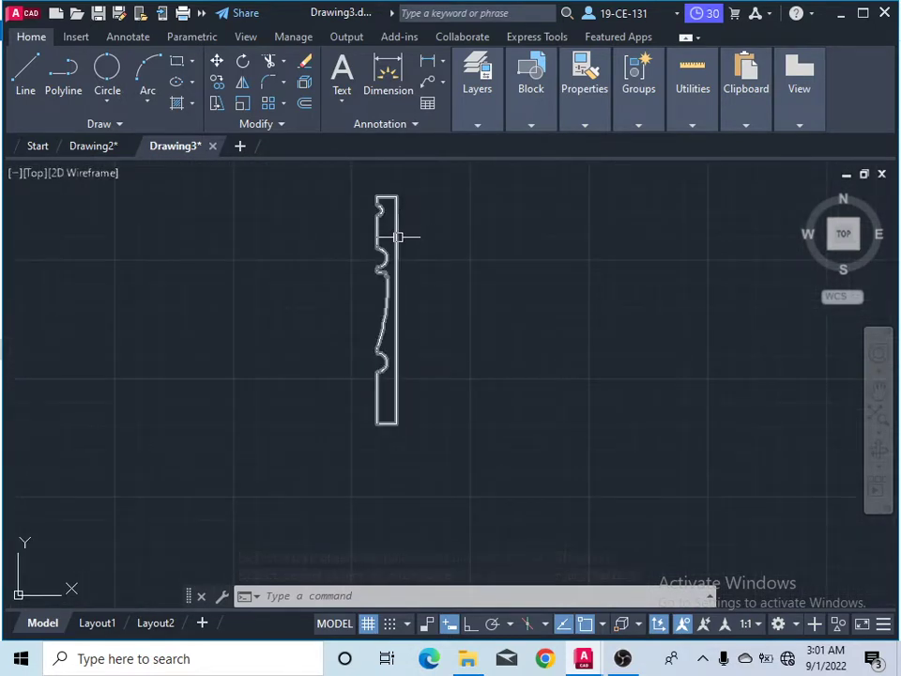
scroll(375, 254, down, 2)
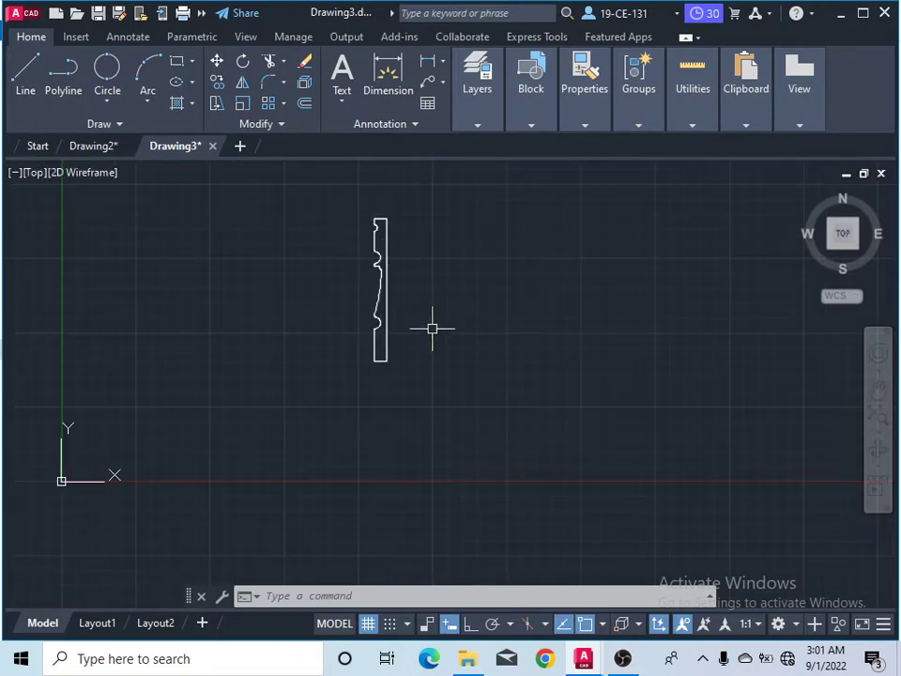
click(242, 87)
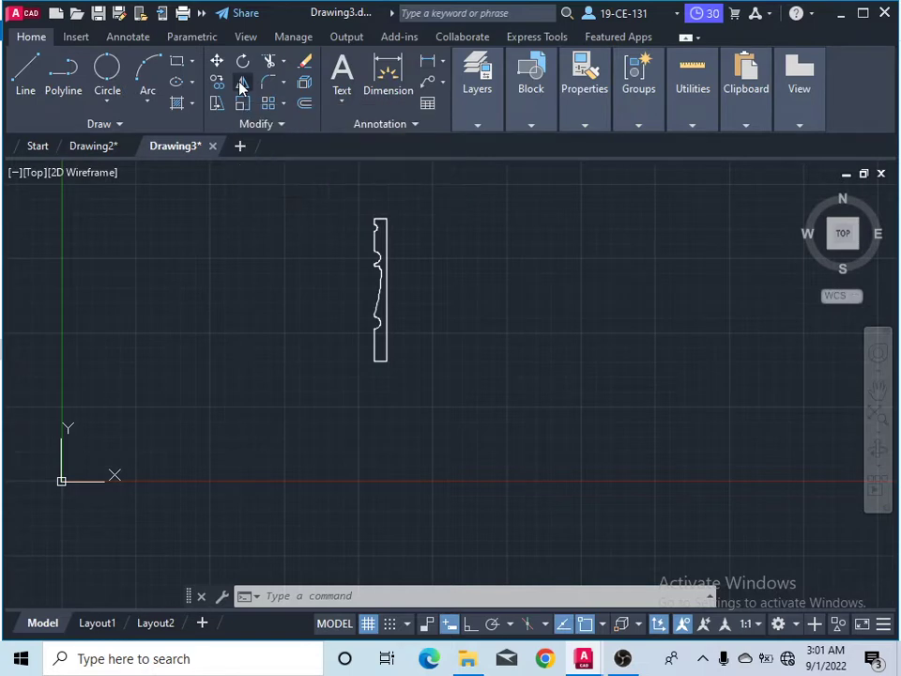
click(376, 297)
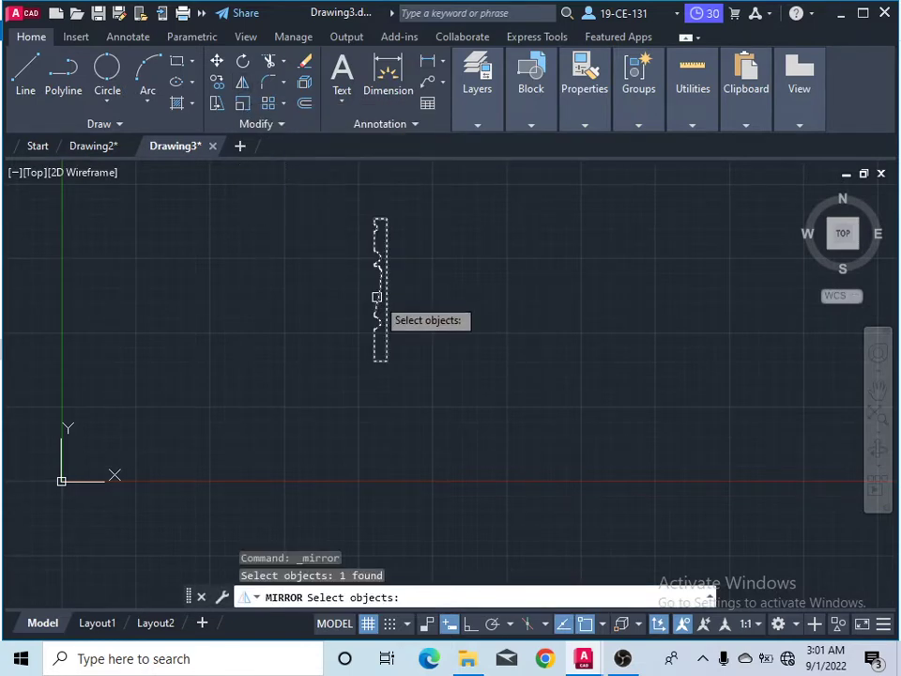
key(Return)
scroll(371, 362, up, 3)
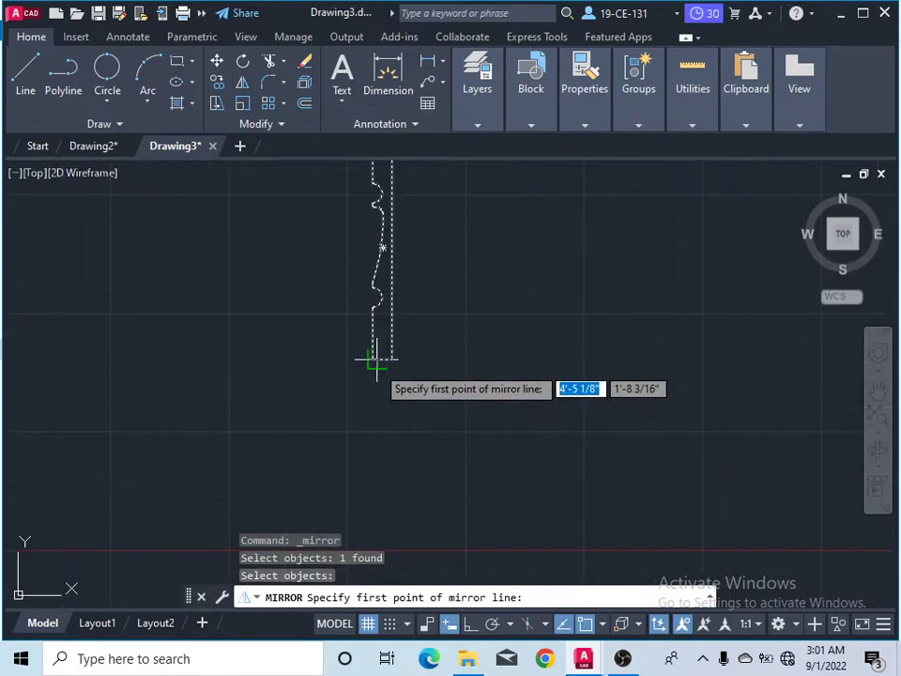
click(470, 624)
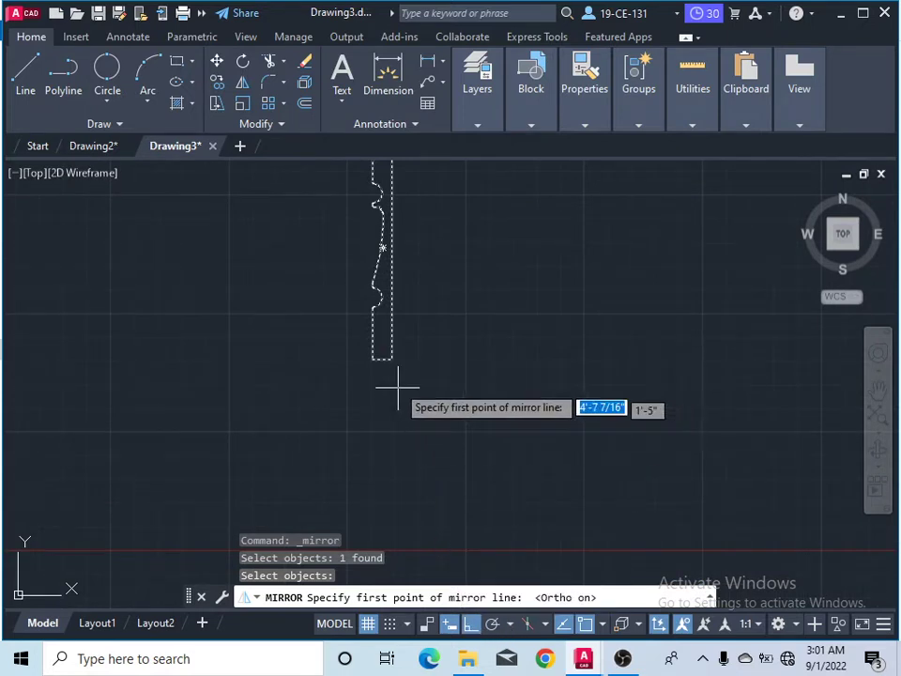
click(373, 358)
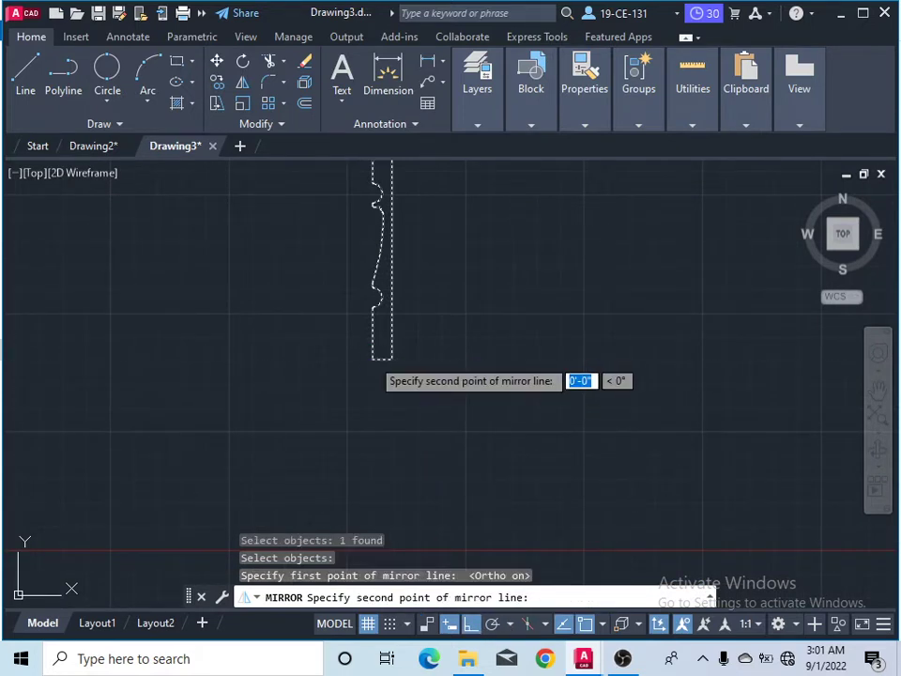
click(391, 358)
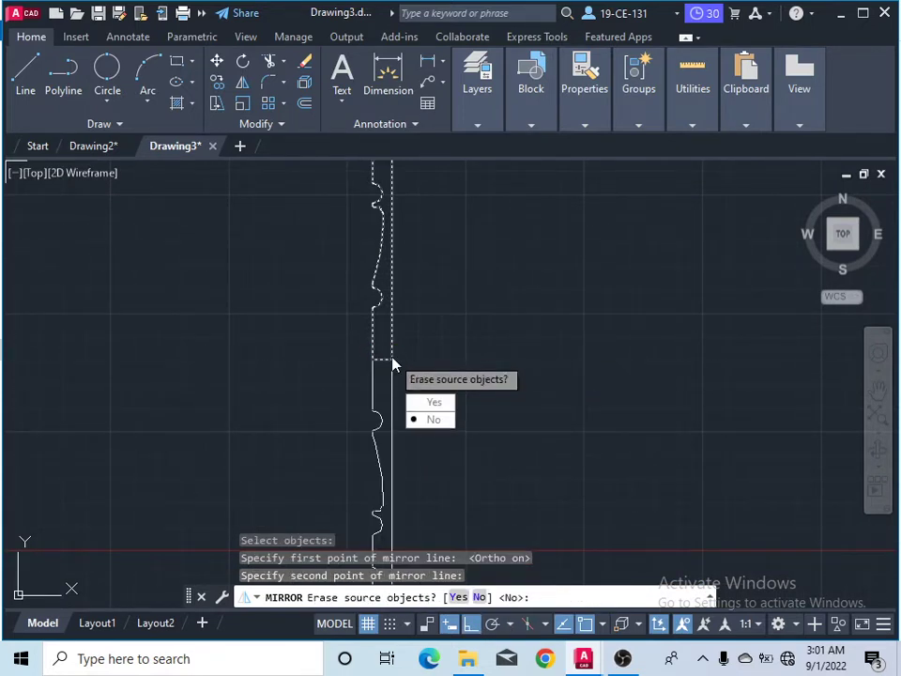
click(430, 420)
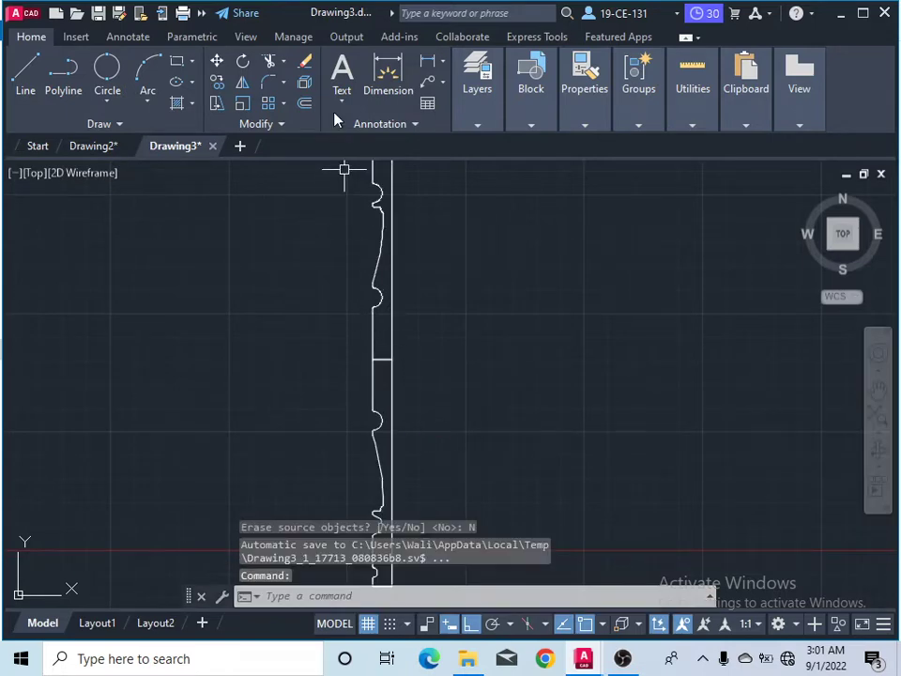
Trim away the horizontal edges where the upper and mirrored lower halves of the profile meet
click(269, 61)
scroll(390, 343, up, 3)
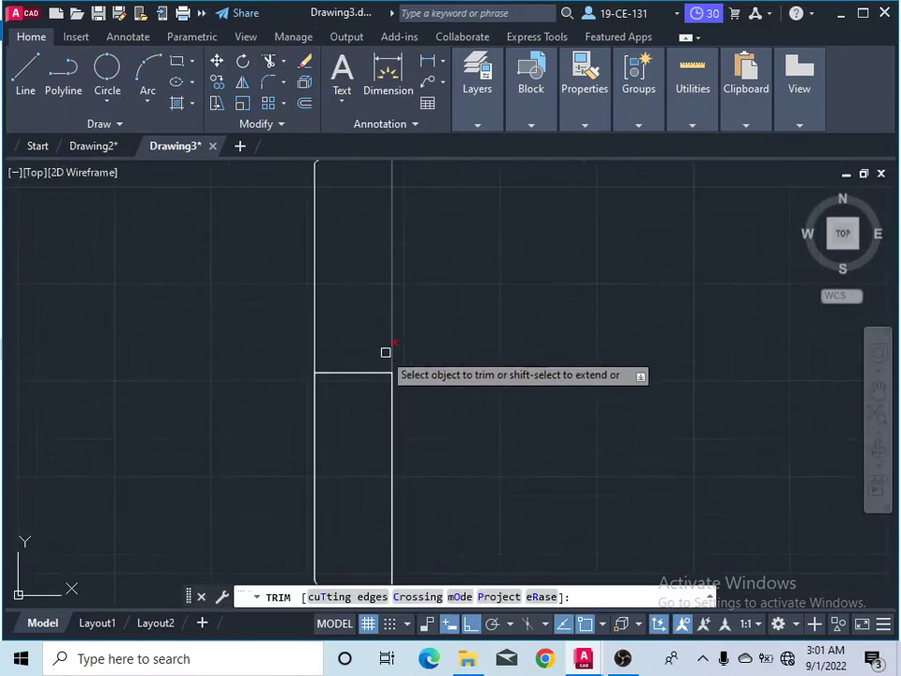
click(368, 350)
click(368, 375)
key(Return)
scroll(374, 353, down, 5)
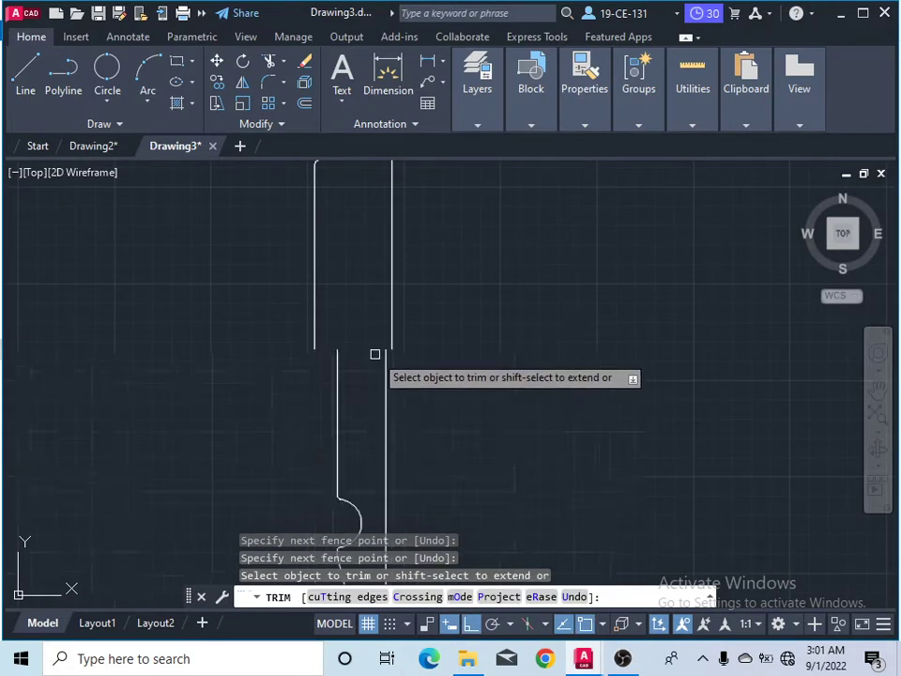
right_click(527, 293)
click(546, 302)
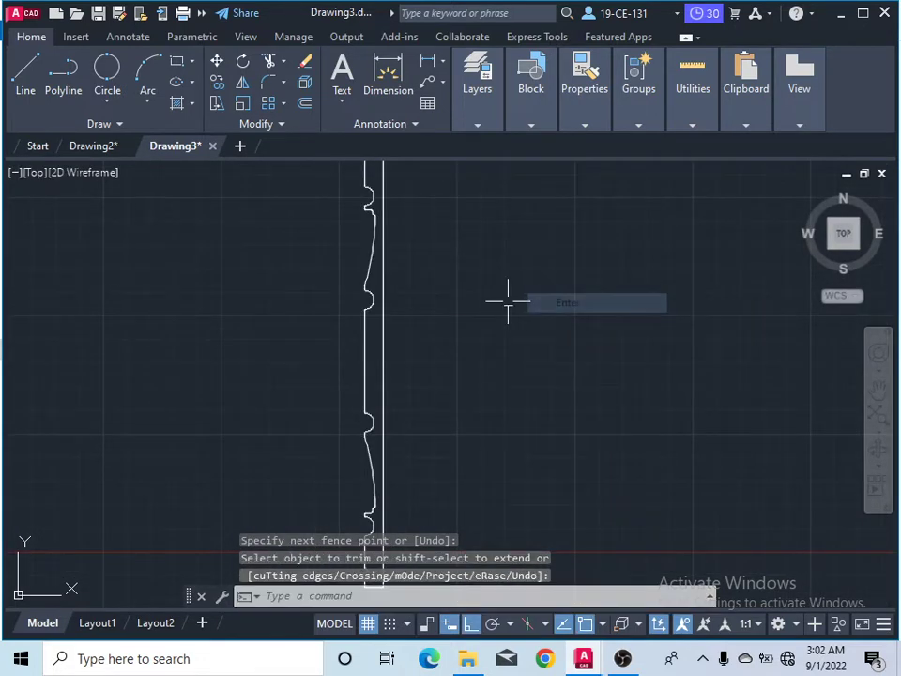
Join the upper and lower halves of the baluster profile into one polyline
scroll(483, 264, down, 3)
click(499, 212)
click(419, 427)
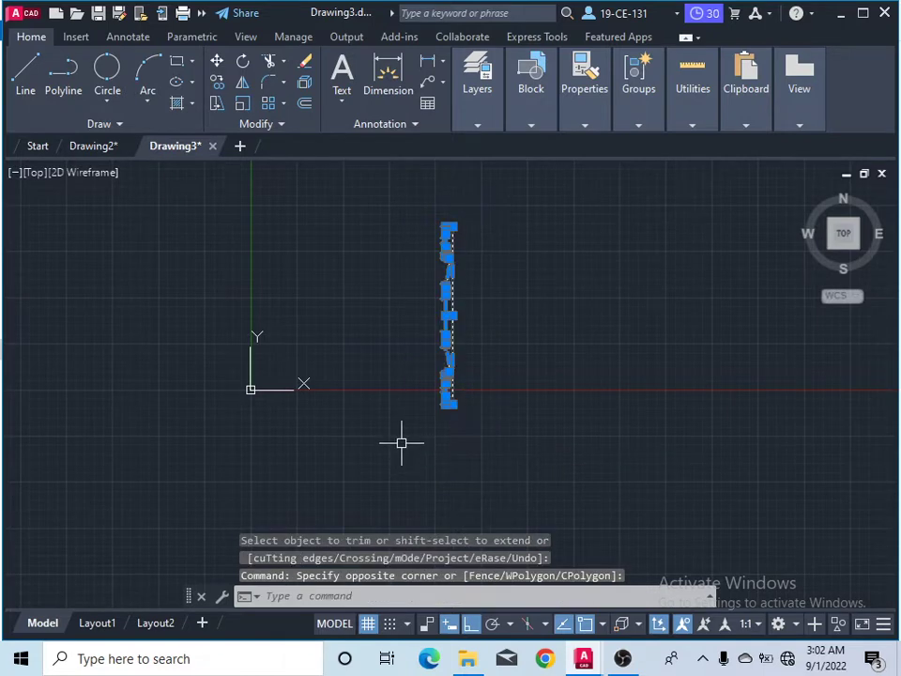
scroll(390, 357, down, 2)
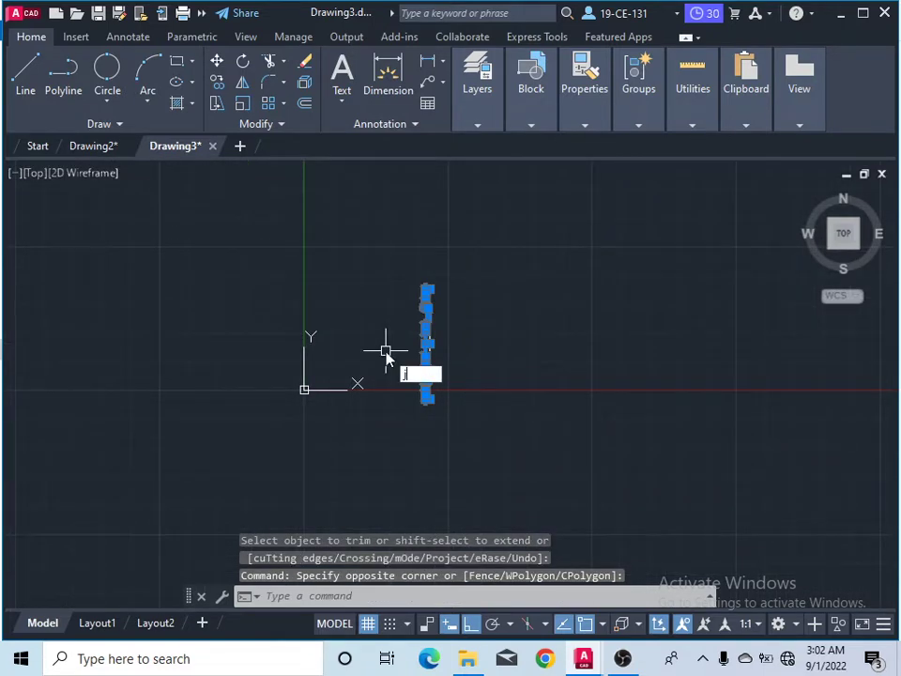
key(Return)
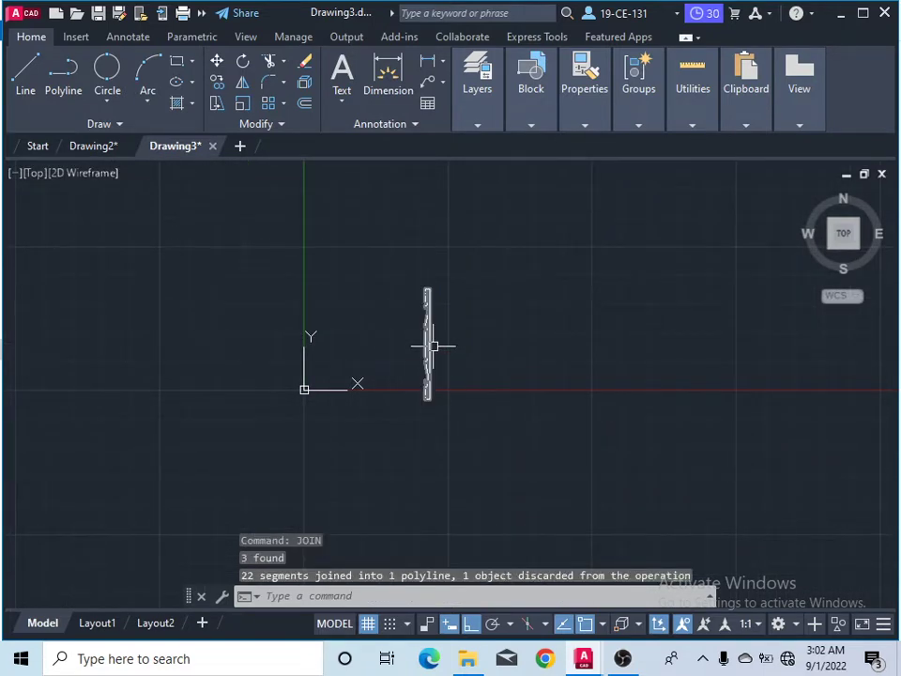
scroll(433, 345, up, 4)
scroll(414, 356, down, 2)
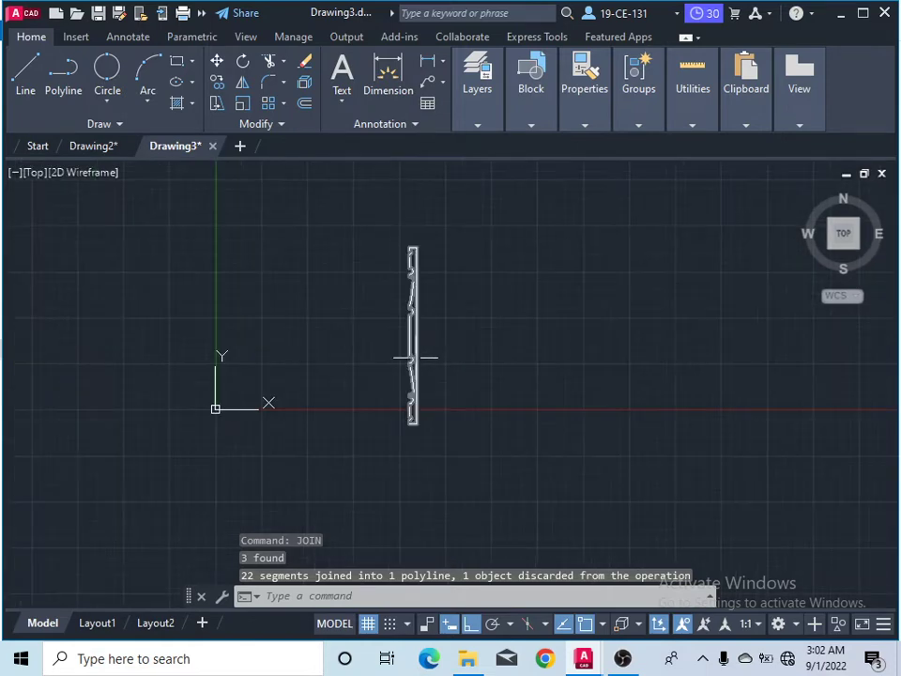
Move the joined profile straight up so it lies above the X axis, using its bottom edge as base point
click(436, 241)
click(358, 334)
right_click(334, 325)
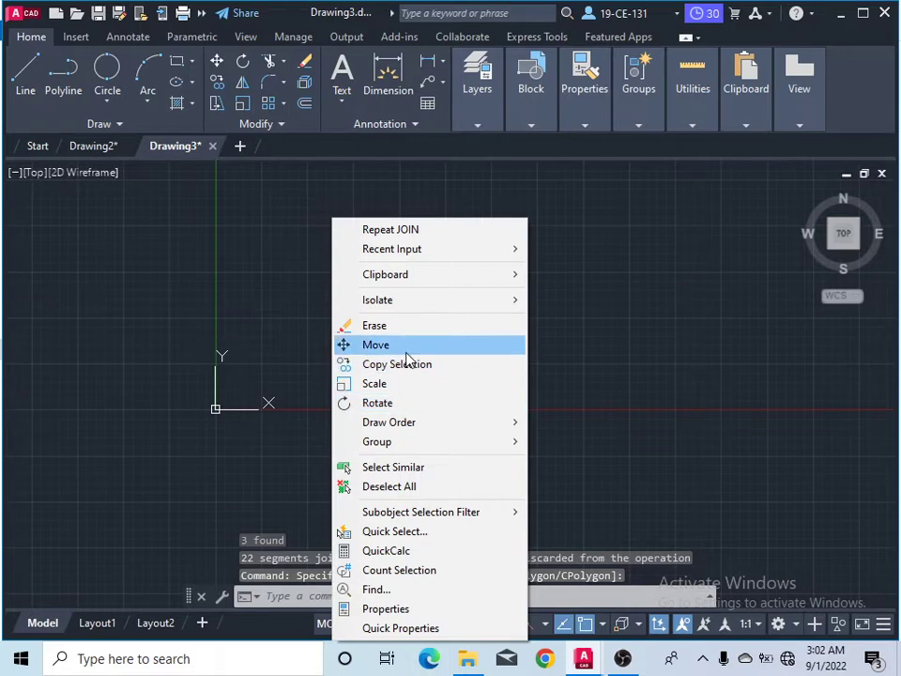
click(398, 346)
click(413, 422)
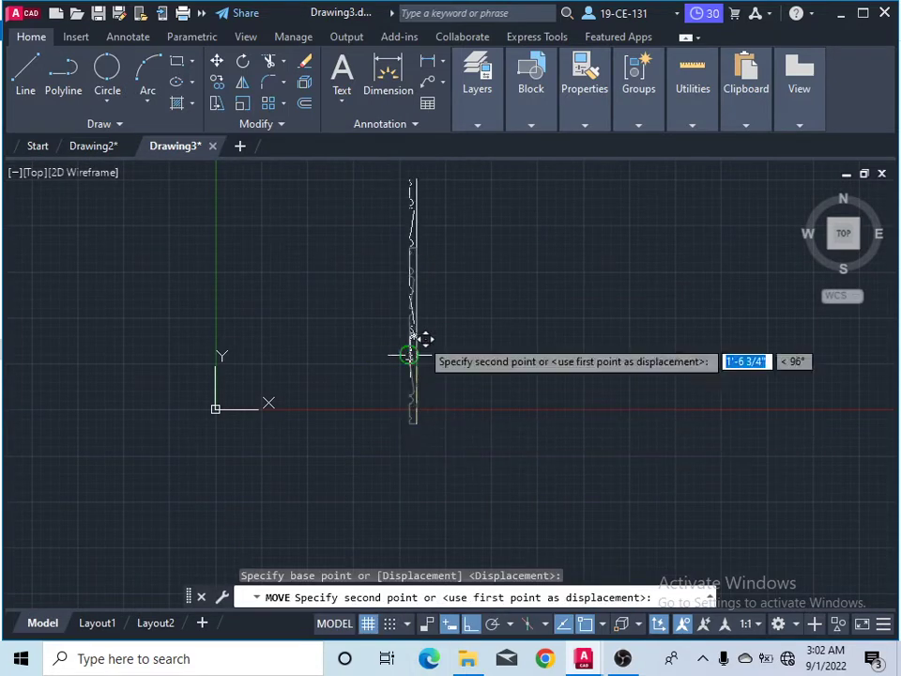
click(455, 309)
scroll(592, 319, down, 5)
scroll(563, 301, up, 5)
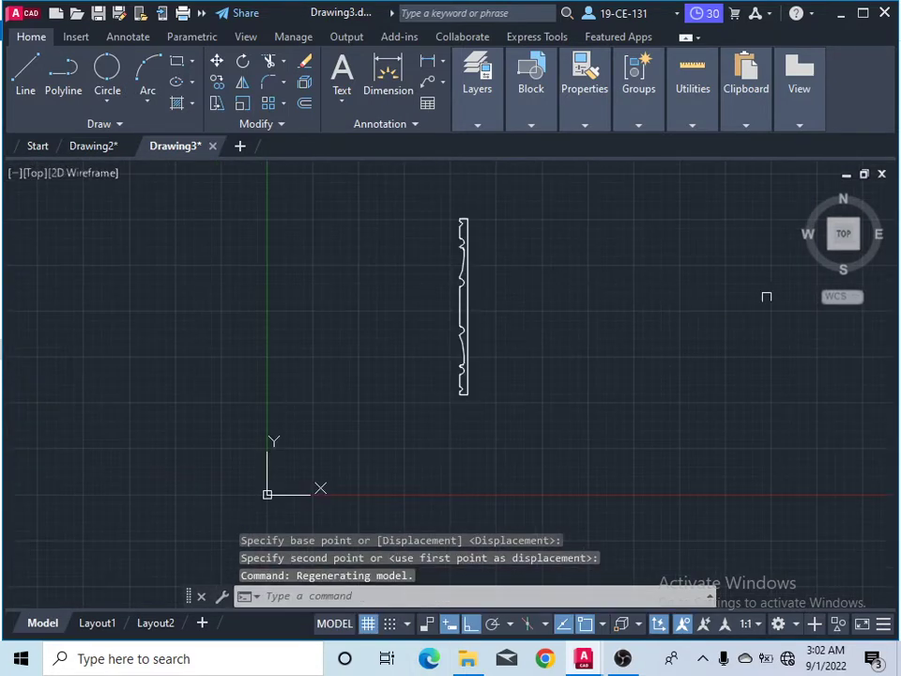
Set the view to SW Isometric and switch to the 3D Modeling workspace
click(829, 251)
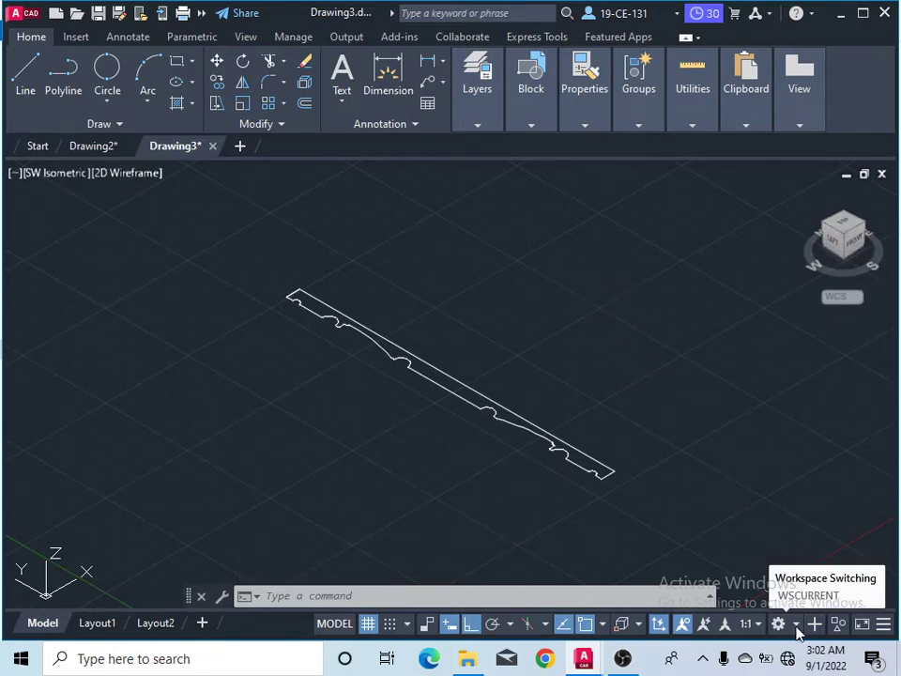
click(796, 625)
click(784, 511)
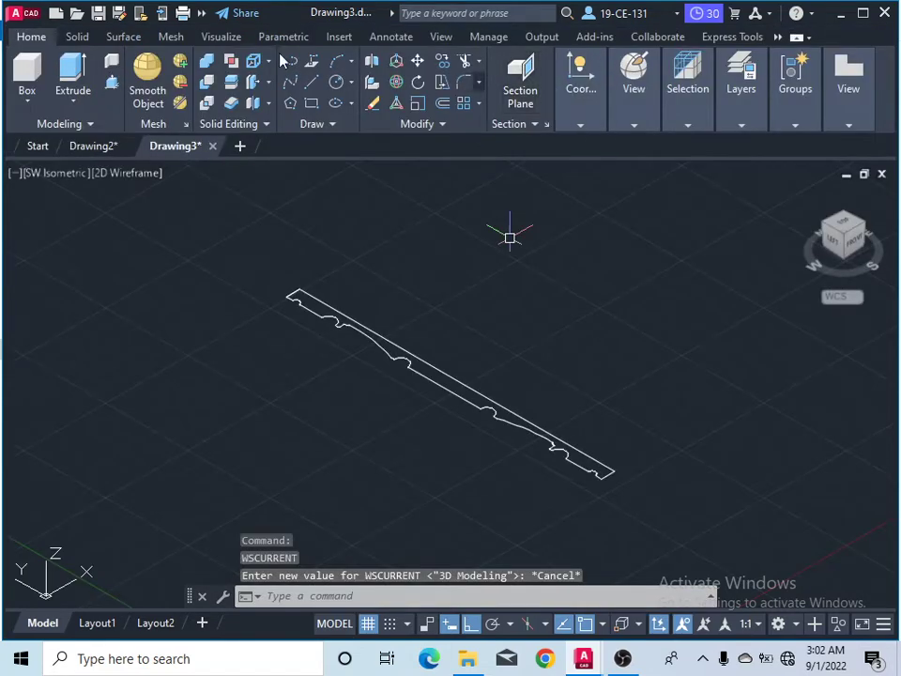
Start a Revolve of the baluster profile, defining the axis between the two endpoints of its long straight edge
click(74, 100)
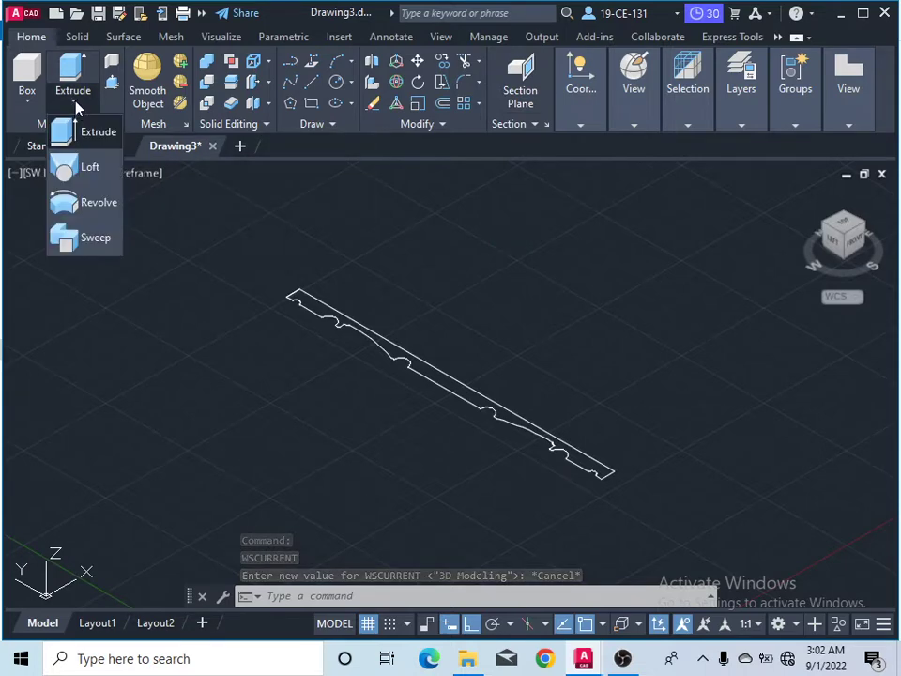
click(85, 209)
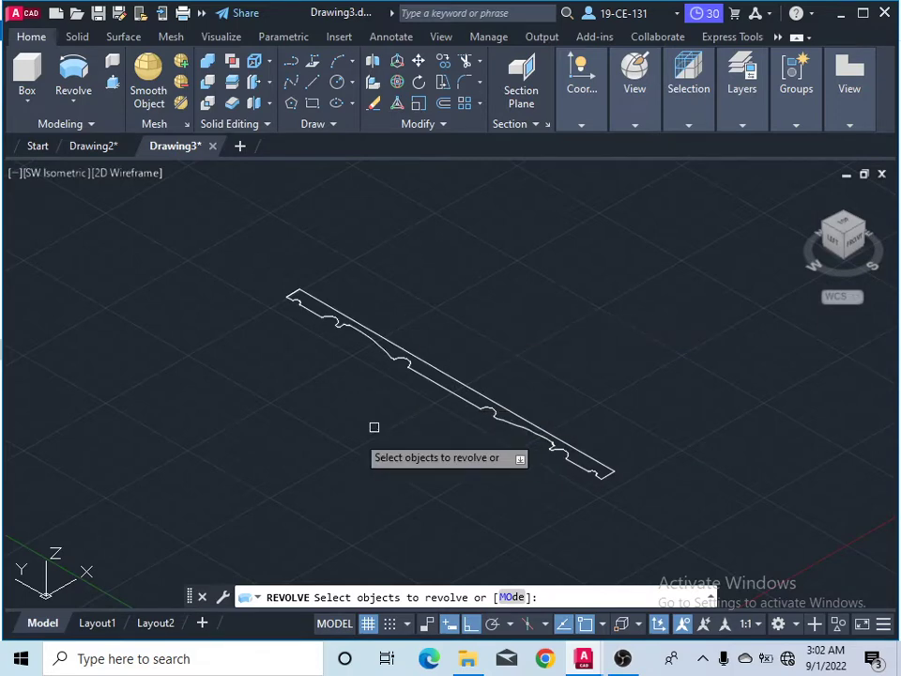
click(394, 361)
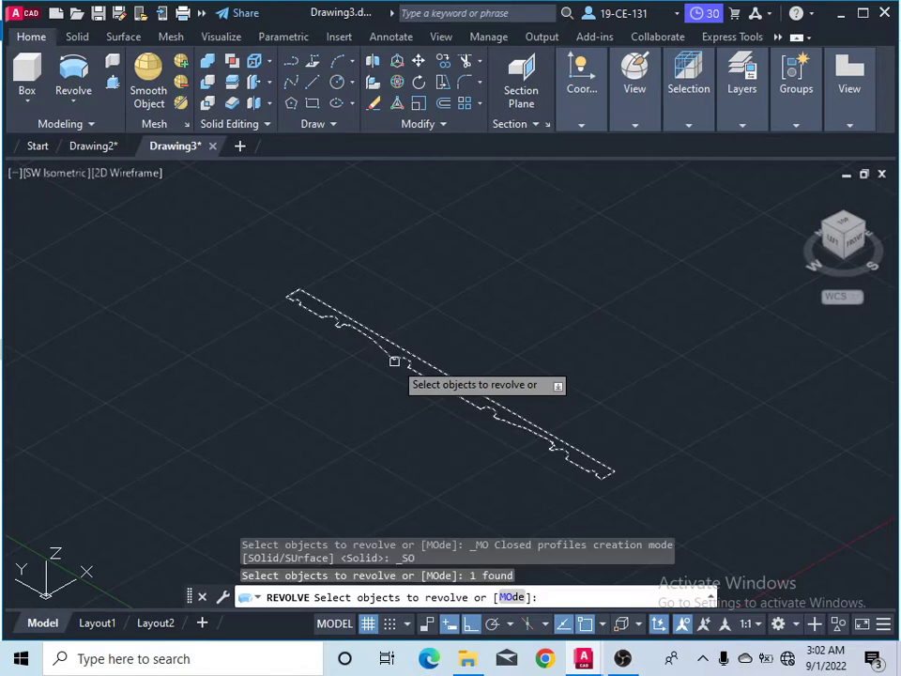
right_click(512, 256)
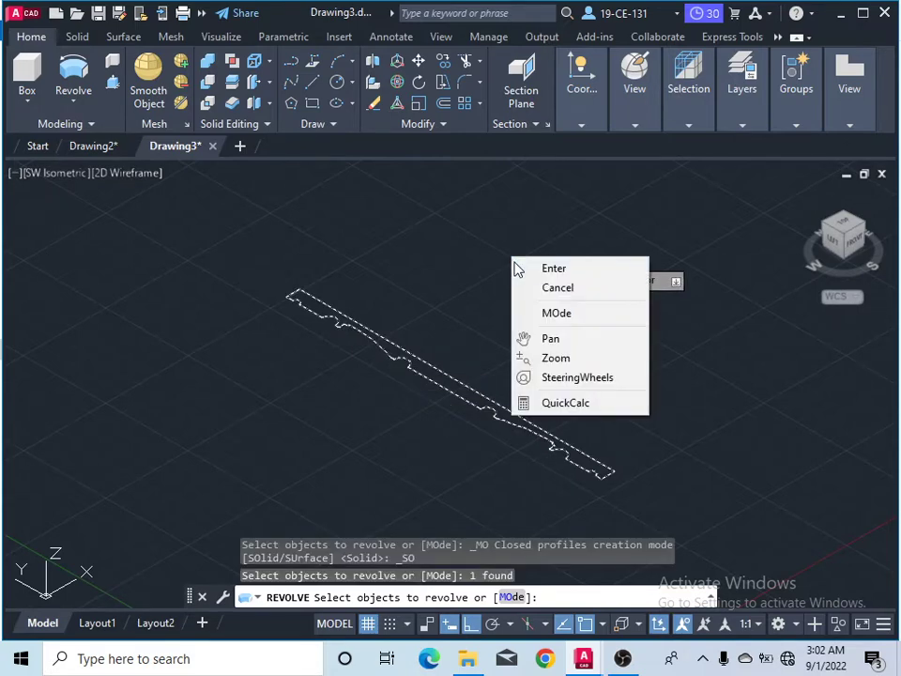
click(552, 269)
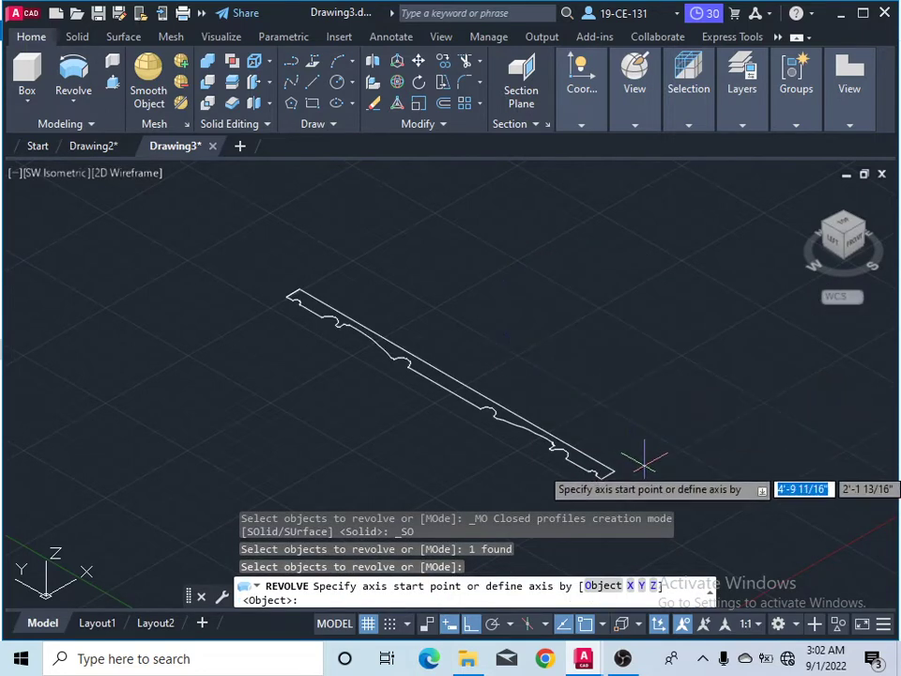
scroll(627, 472, up, 2)
click(605, 469)
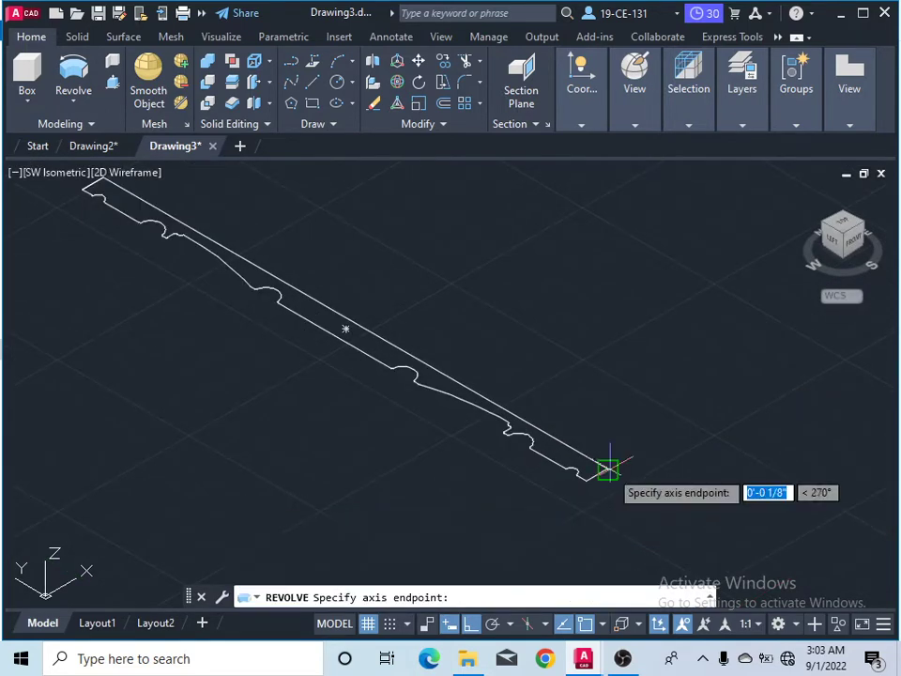
scroll(385, 309, down, 3)
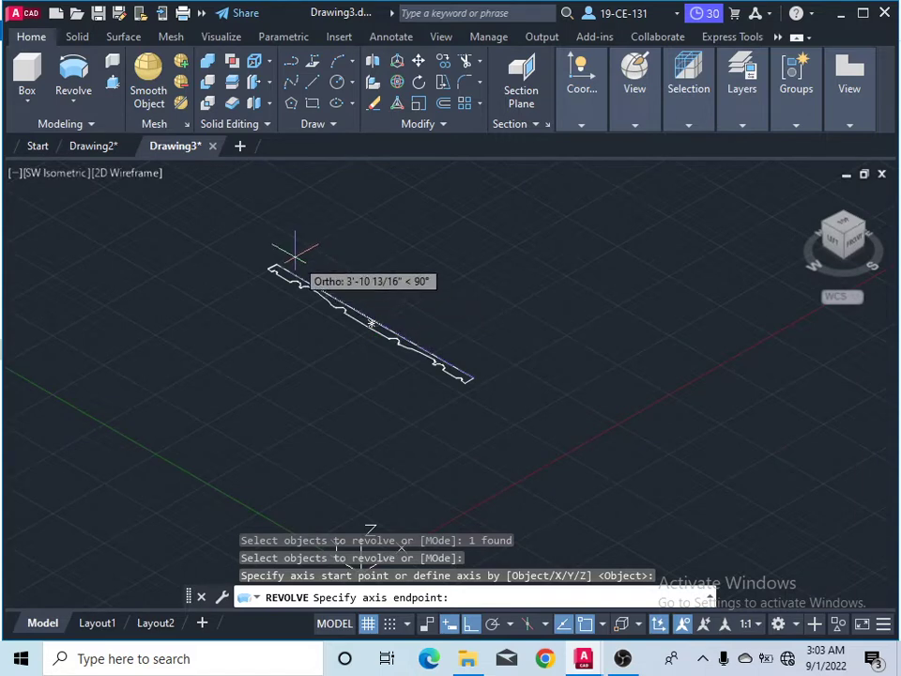
scroll(272, 254, up, 3)
scroll(248, 254, up, 4)
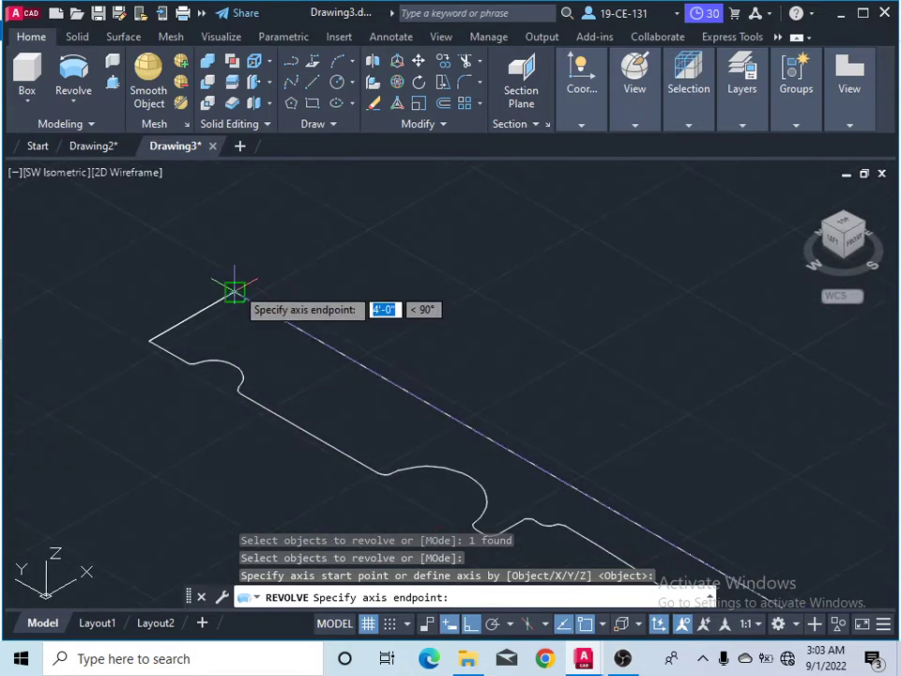
click(235, 291)
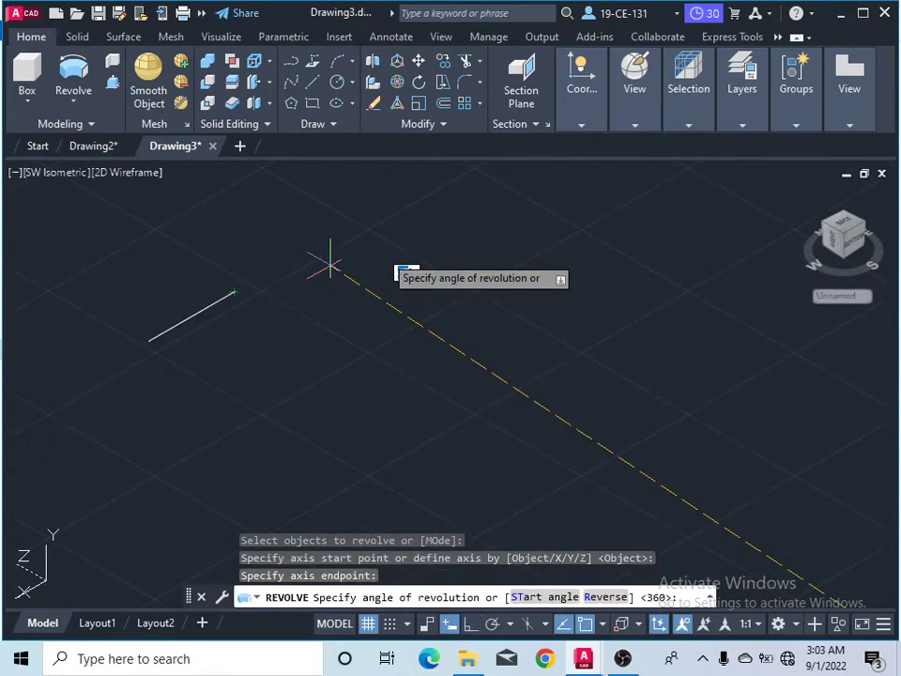
Complete the revolution with a start angle of 360 and the default full 360-degree angle
click(554, 597)
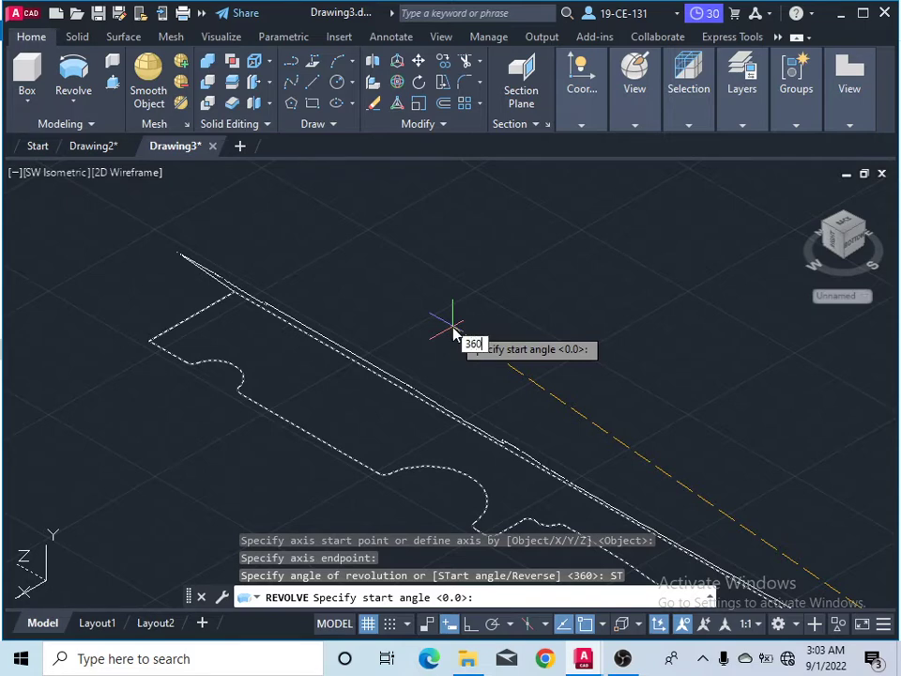
key(Return)
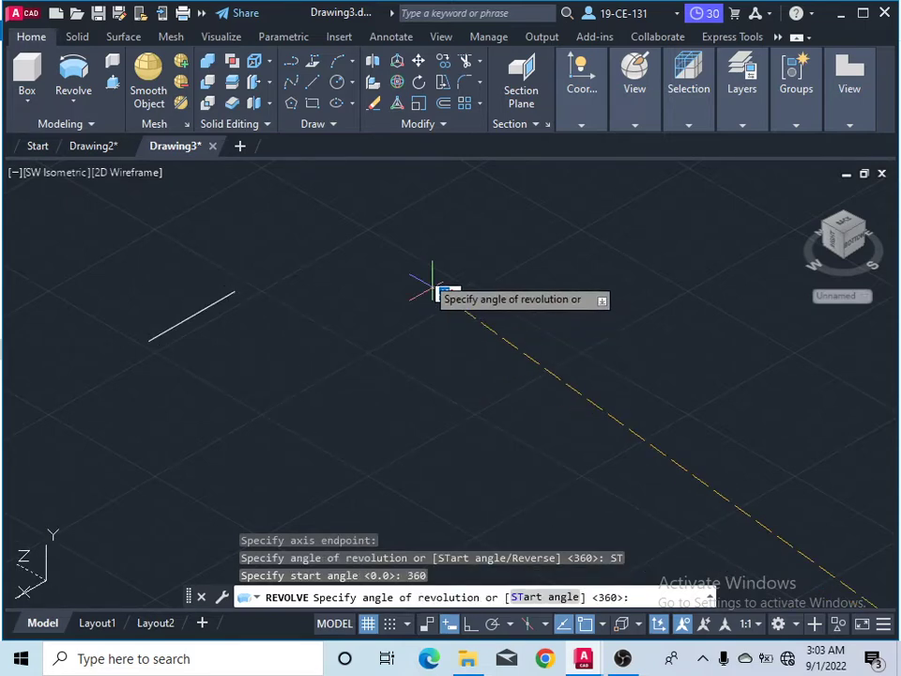
right_click(413, 225)
click(444, 231)
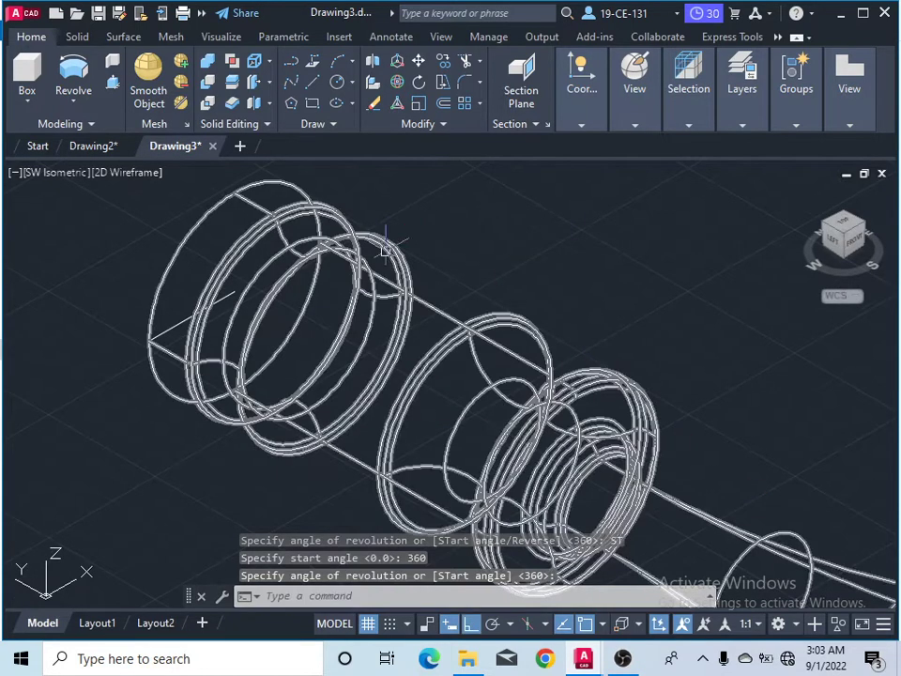
scroll(332, 263, down, 3)
scroll(298, 273, down, 2)
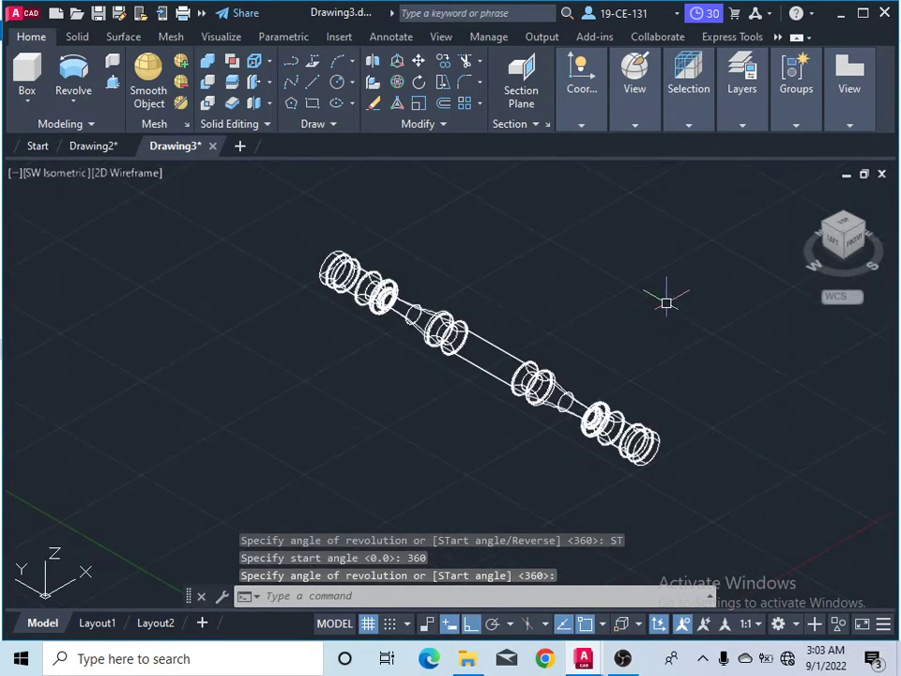
Display the revolved baluster in the Shaded visual style
click(220, 38)
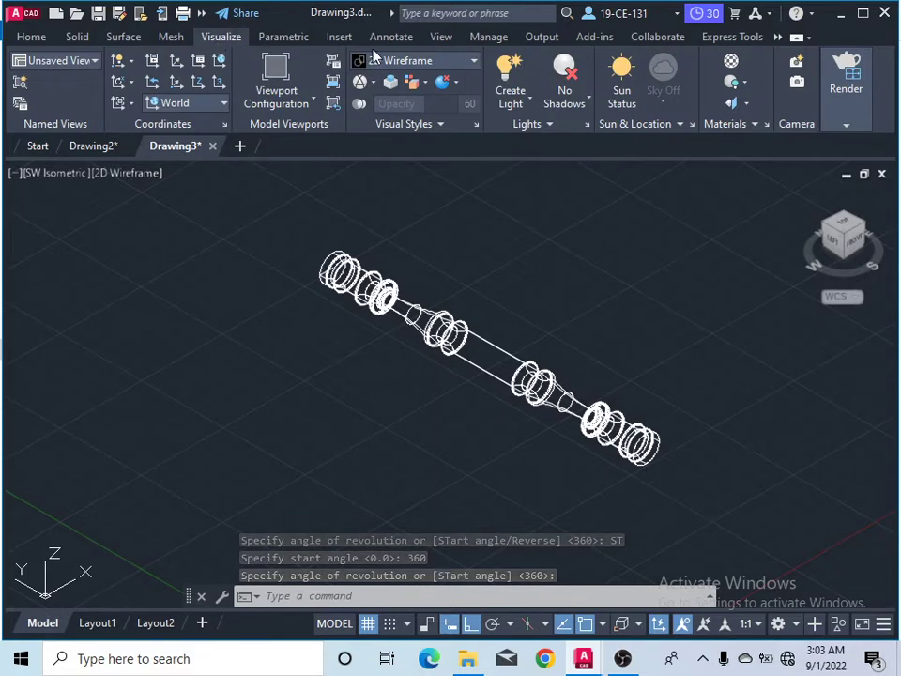
click(452, 64)
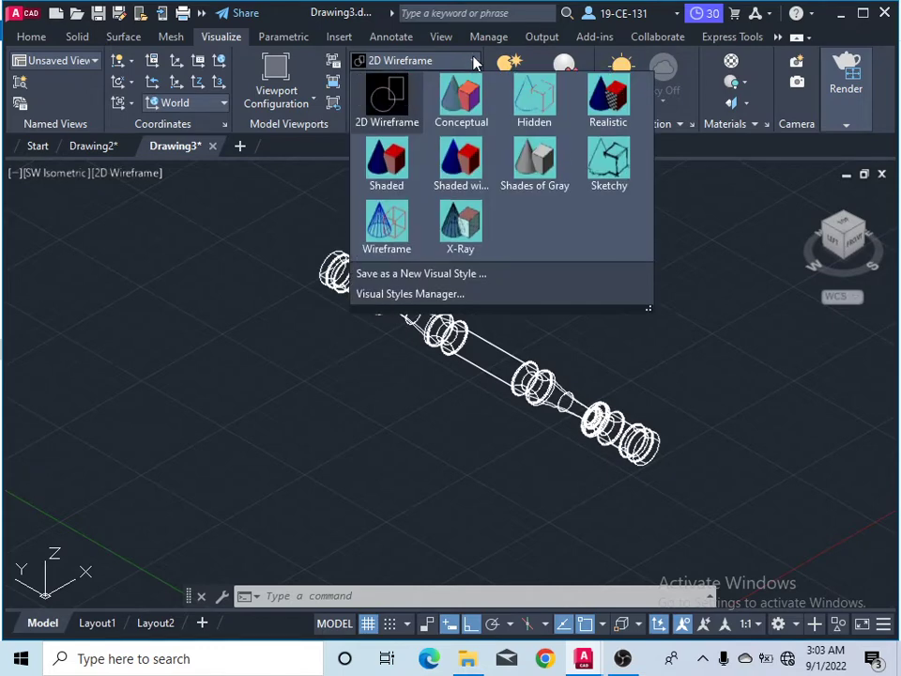
click(385, 165)
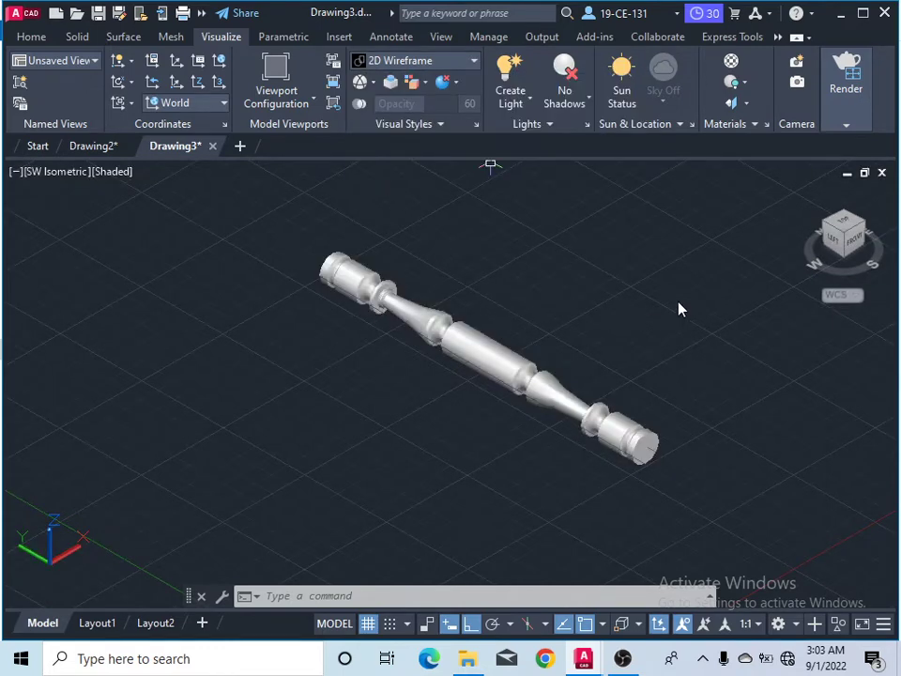
scroll(535, 291, down, 3)
scroll(652, 234, up, 2)
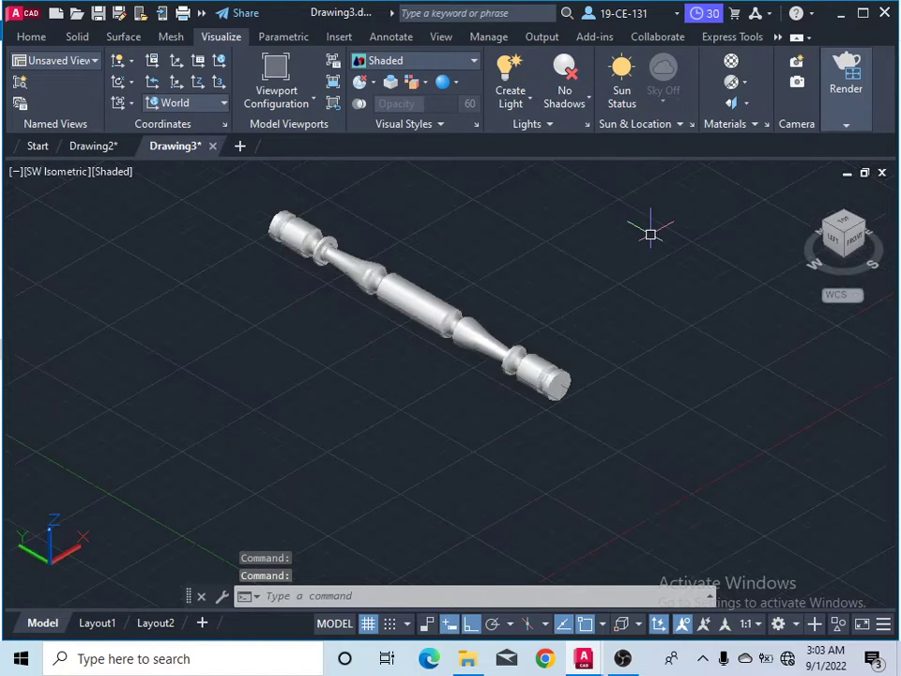
Open the Materials Browser at the Autodesk Library's Wood category and look through the wood materials for the baluster
click(731, 62)
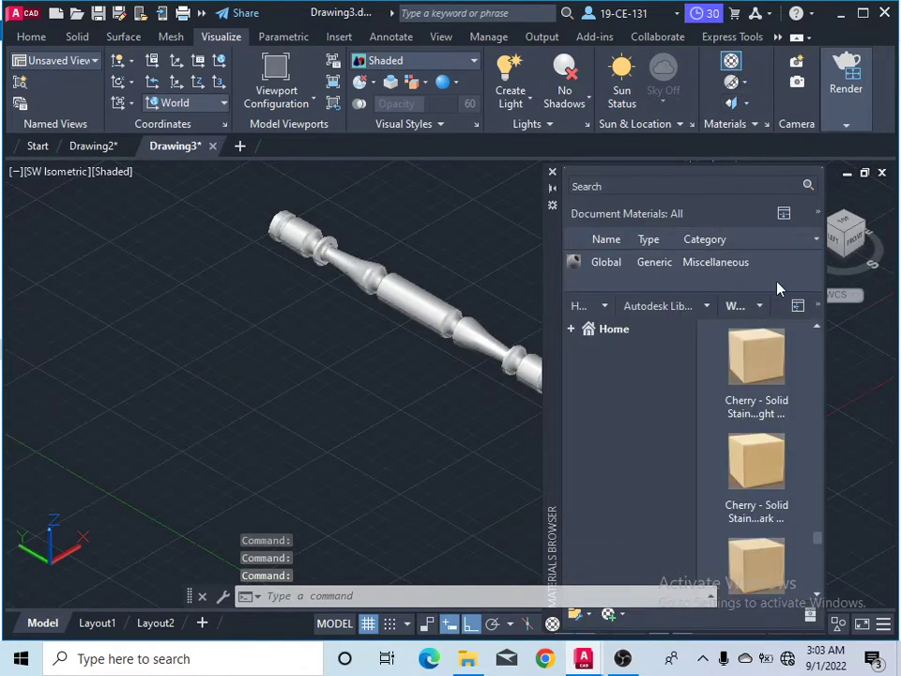
click(706, 306)
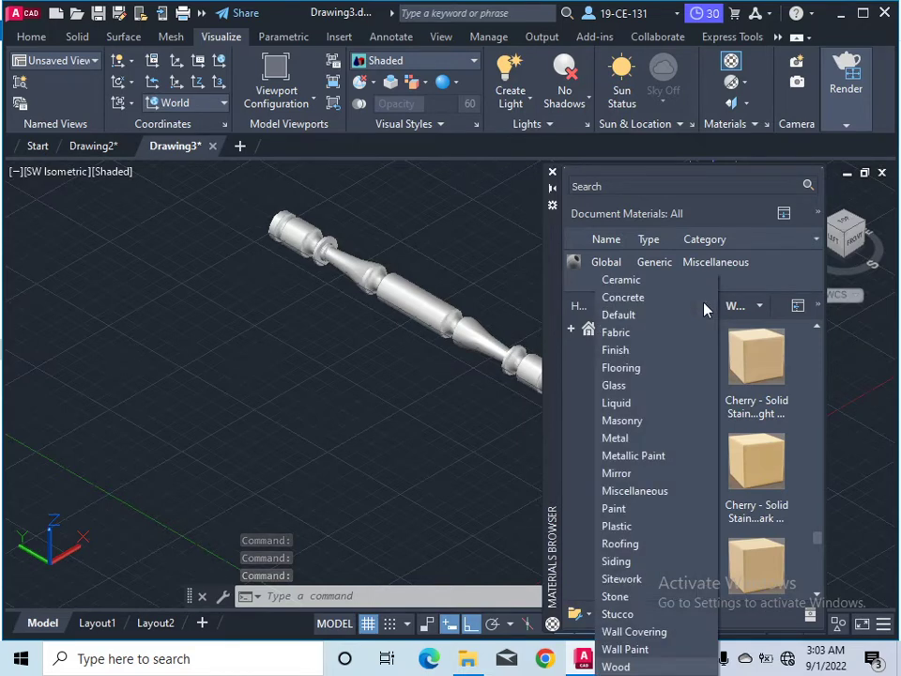
click(619, 667)
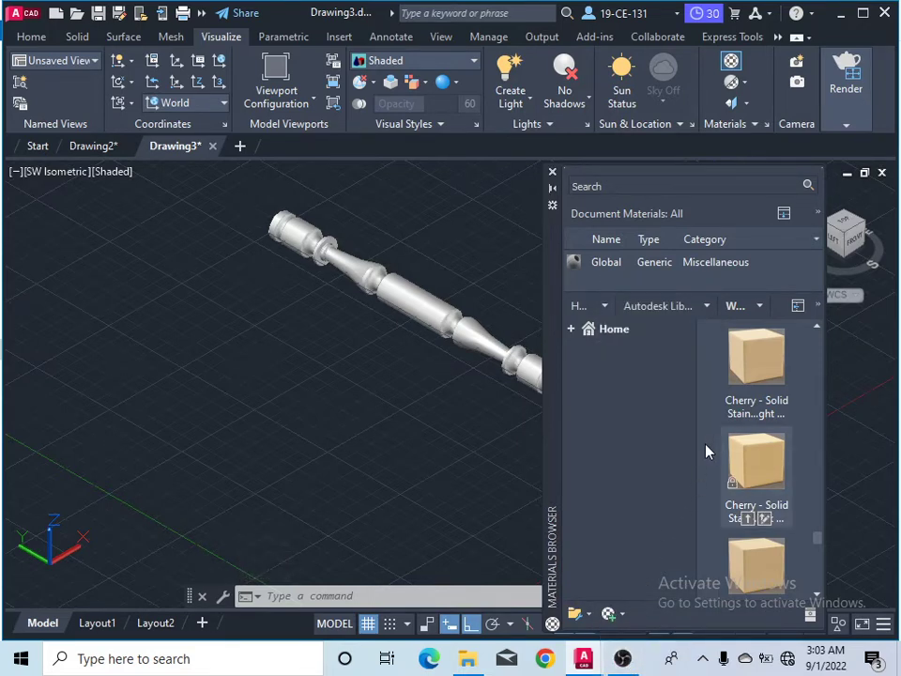
scroll(765, 436, down, 5)
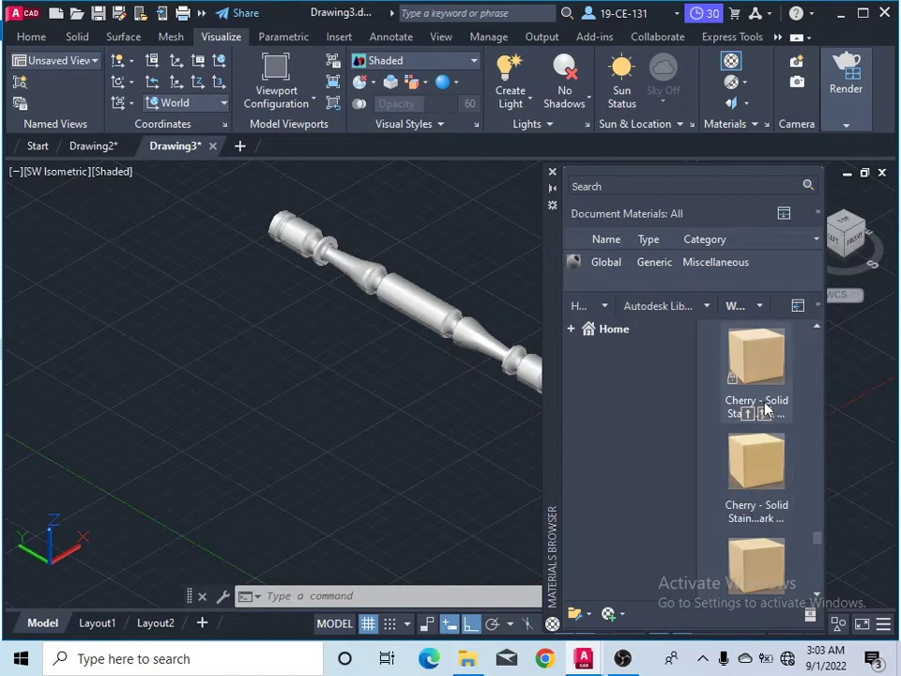
scroll(771, 427, down, 5)
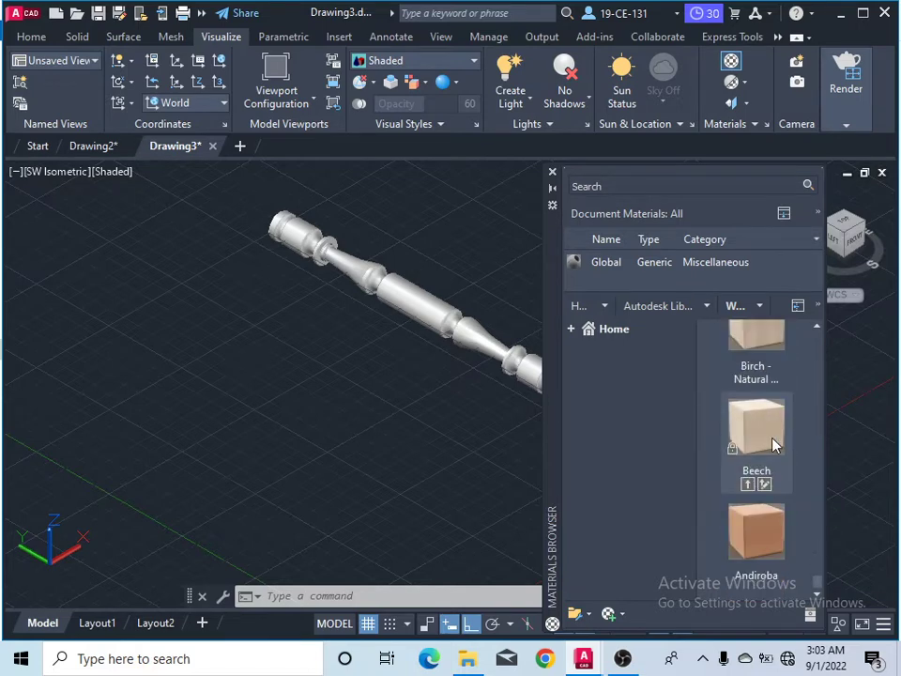
scroll(775, 443, up, 10)
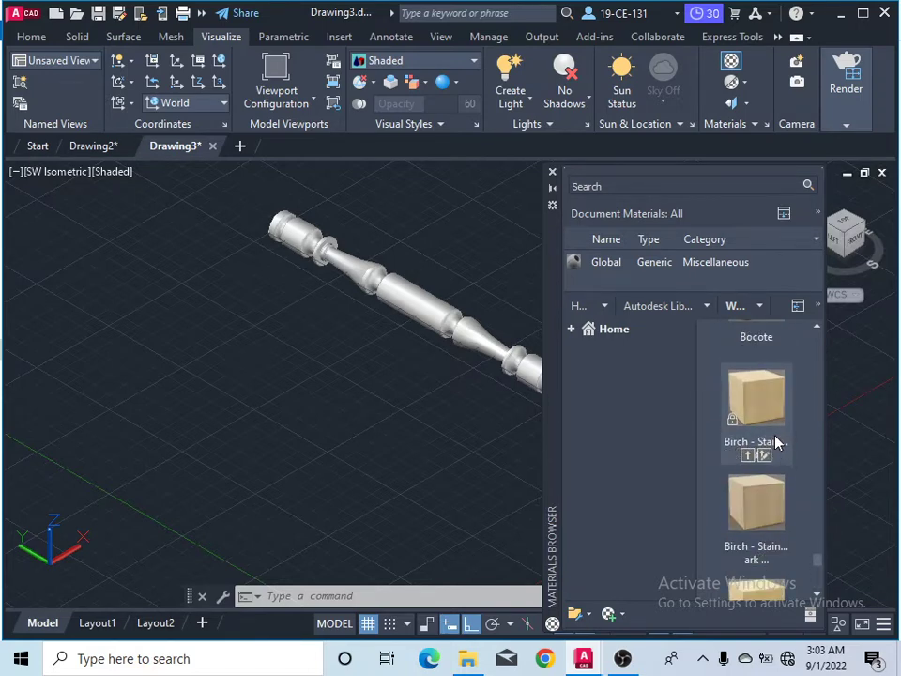
scroll(771, 442, down, 5)
scroll(770, 442, up, 3)
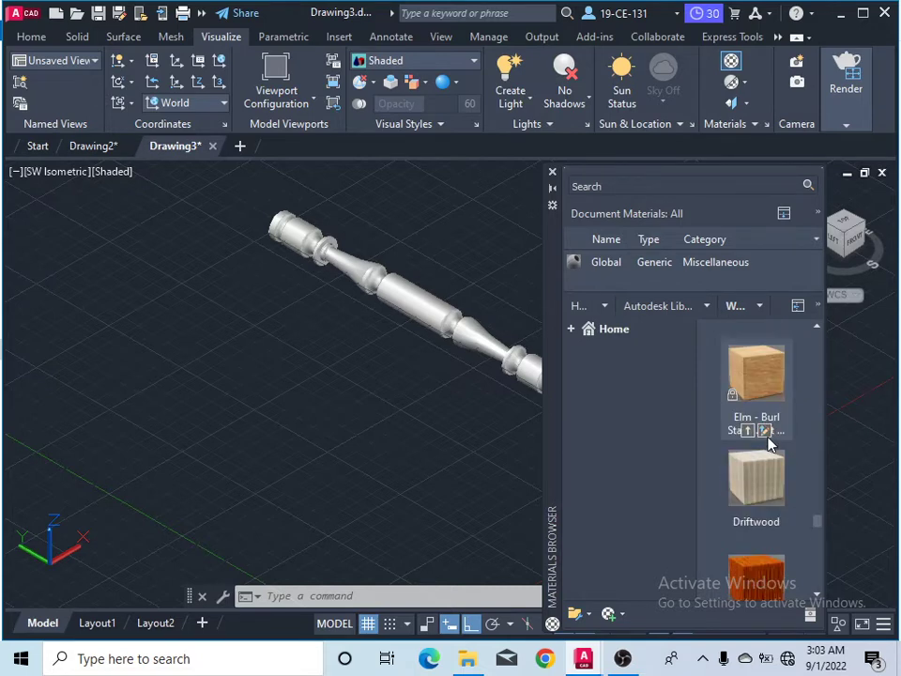
scroll(762, 525, down, 1)
scroll(764, 525, down, 2)
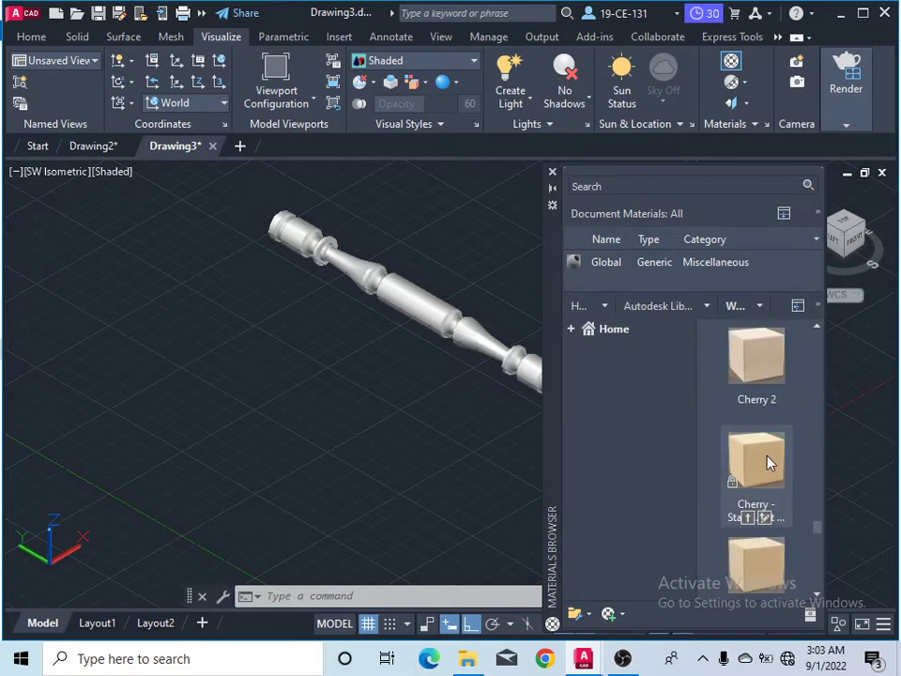
scroll(767, 459, up, 2)
Assign the Cocobolo wood material to the revolved baluster, inspect it up close and close the Materials Browser
click(389, 304)
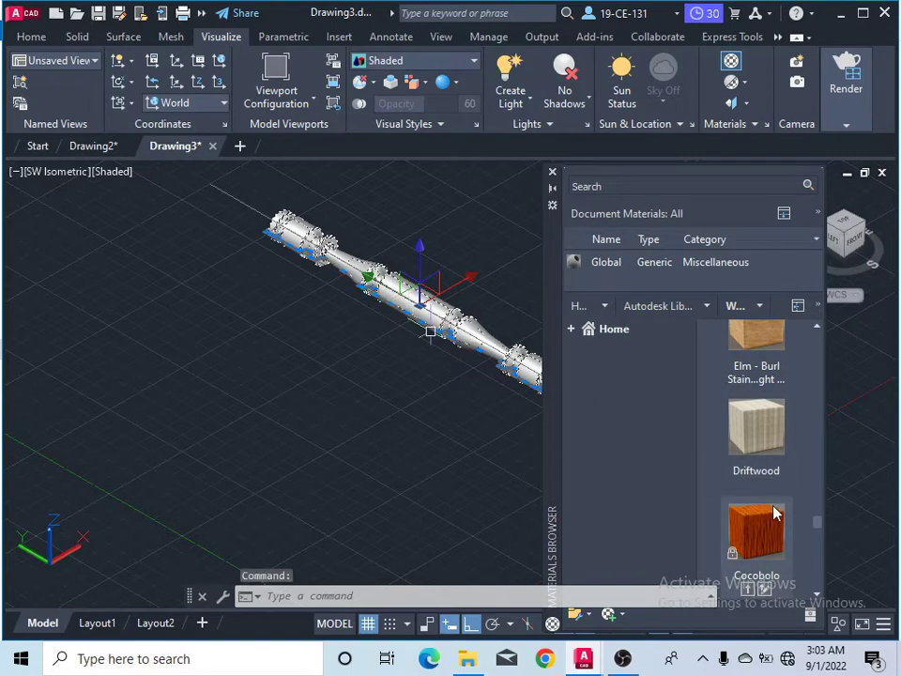
click(749, 591)
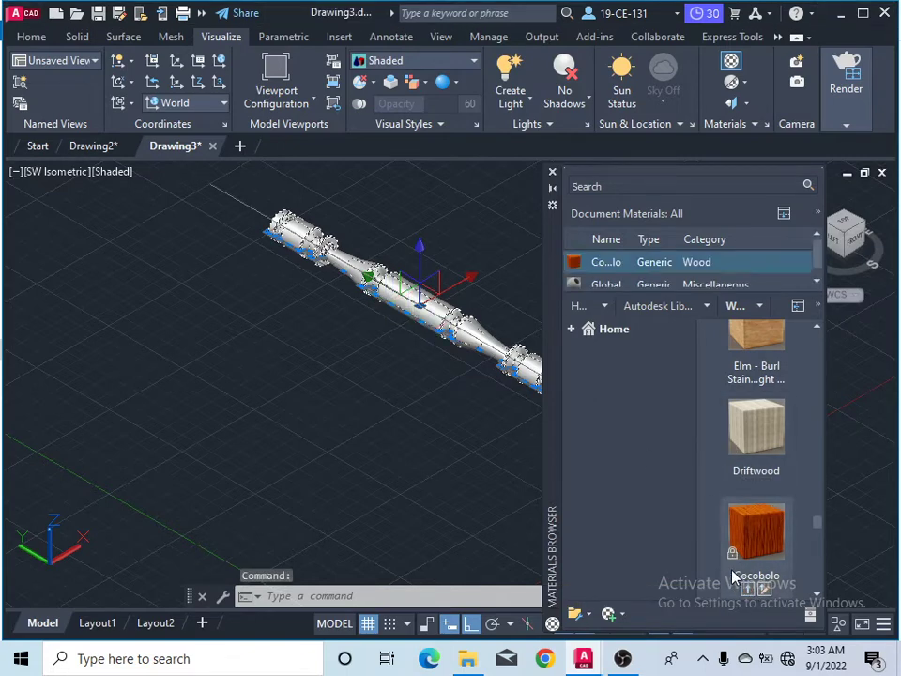
scroll(361, 229, up, 4)
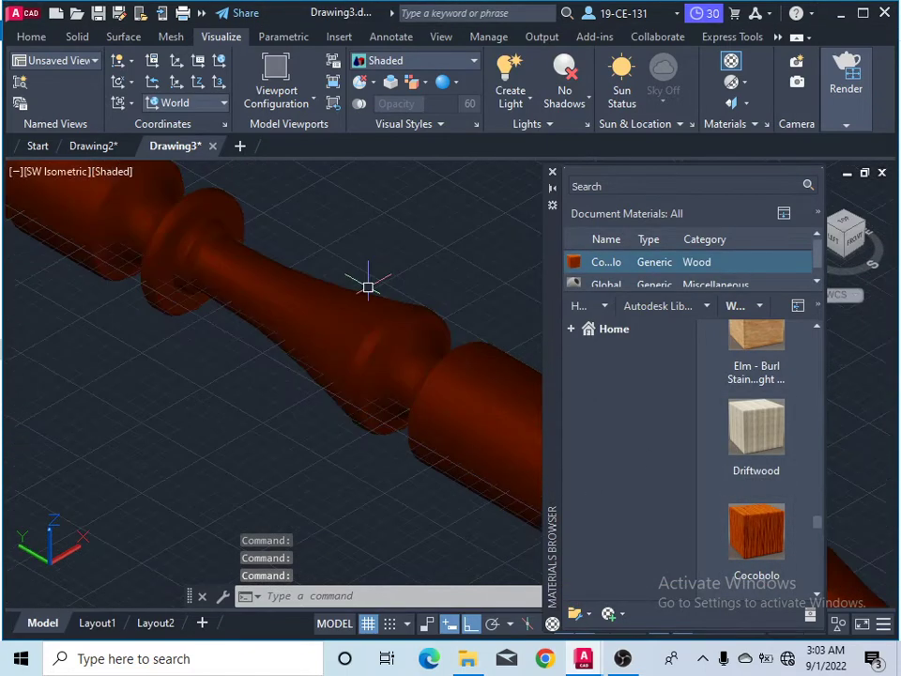
scroll(367, 283, down, 4)
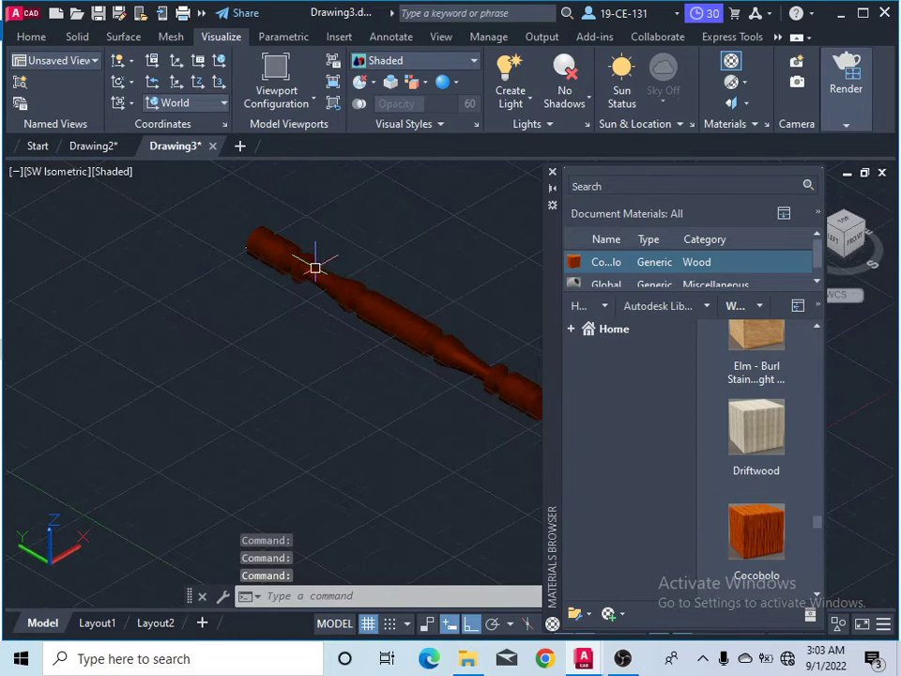
click(552, 172)
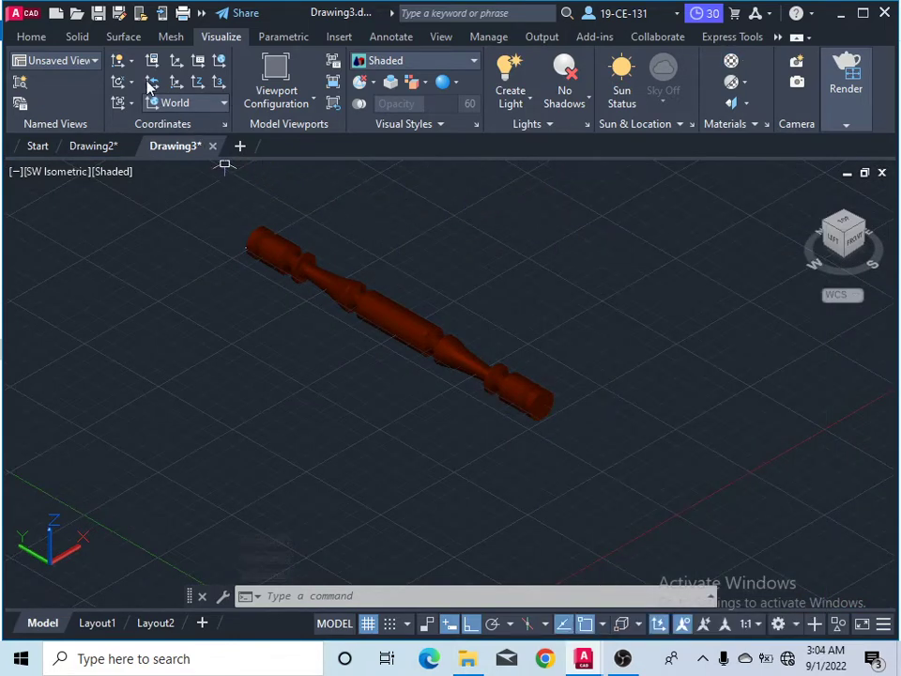
Stand the baluster upright with 3D Rotate, turning it 270 degrees about the X axis, and deselect it
click(33, 38)
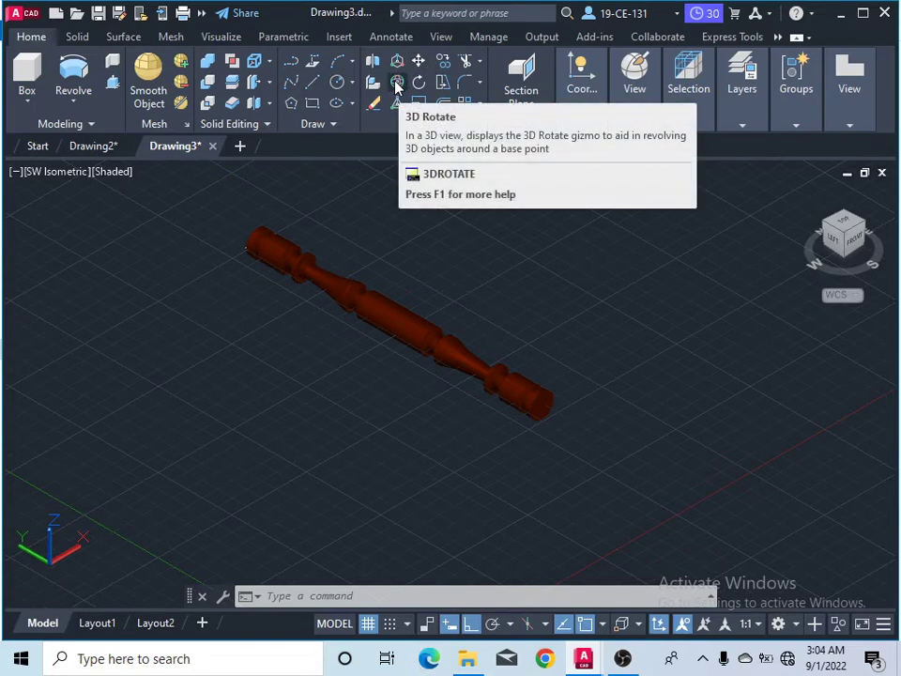
click(397, 86)
click(402, 311)
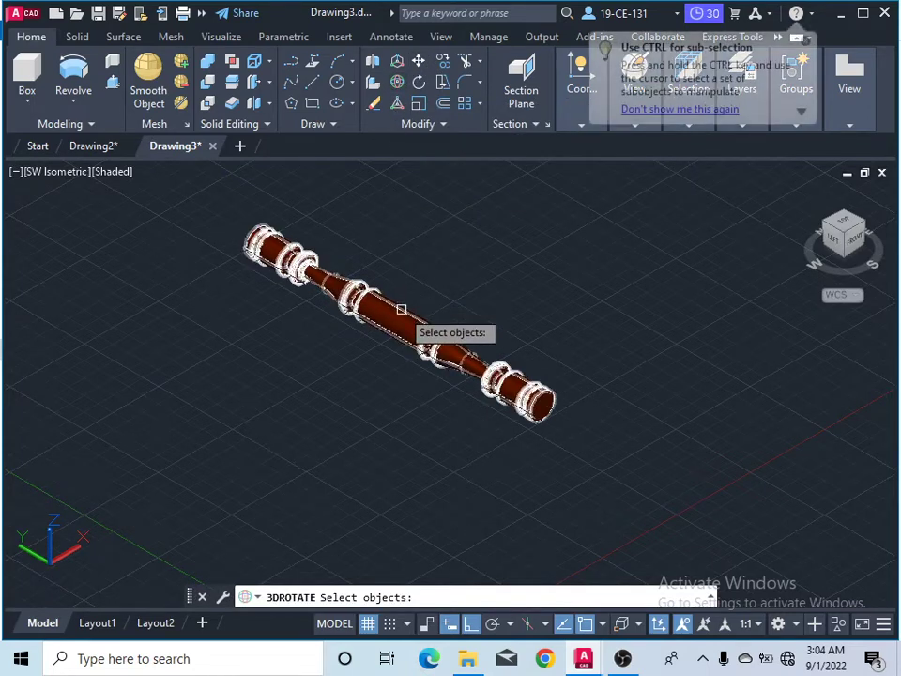
key(Return)
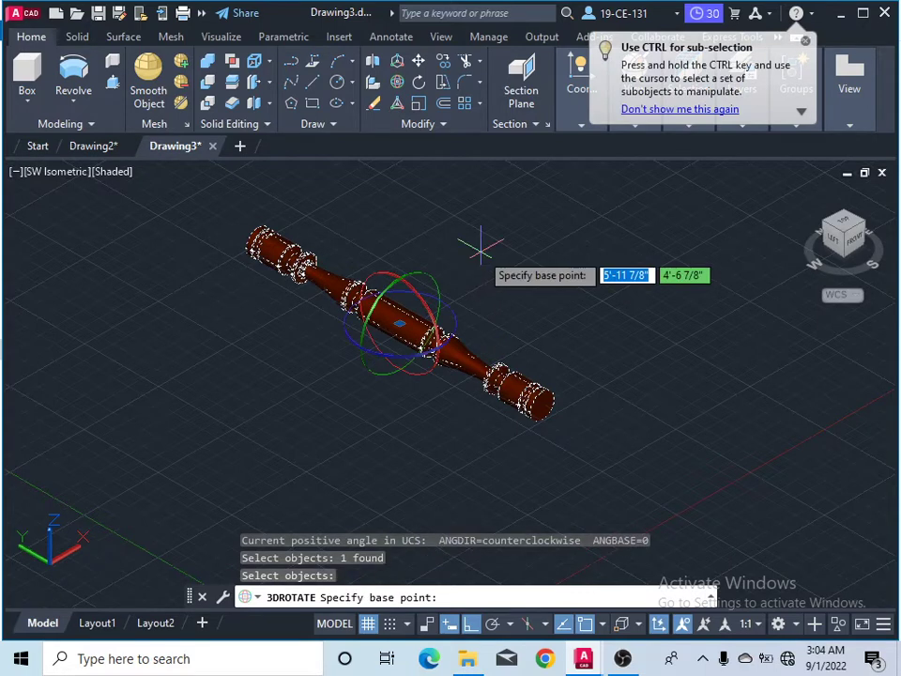
click(436, 333)
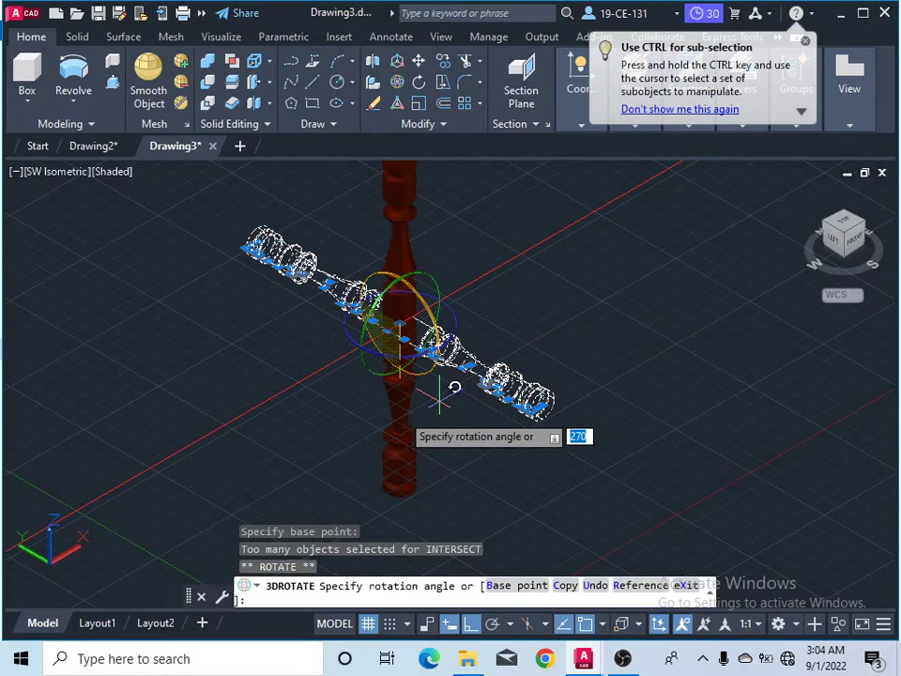
key(Escape)
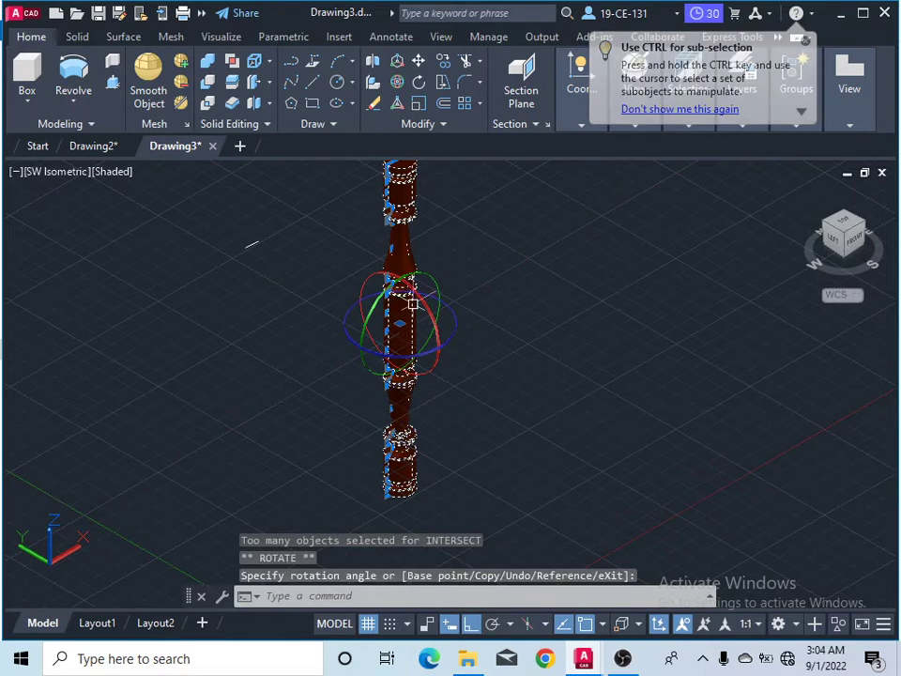
scroll(251, 245, down, 3)
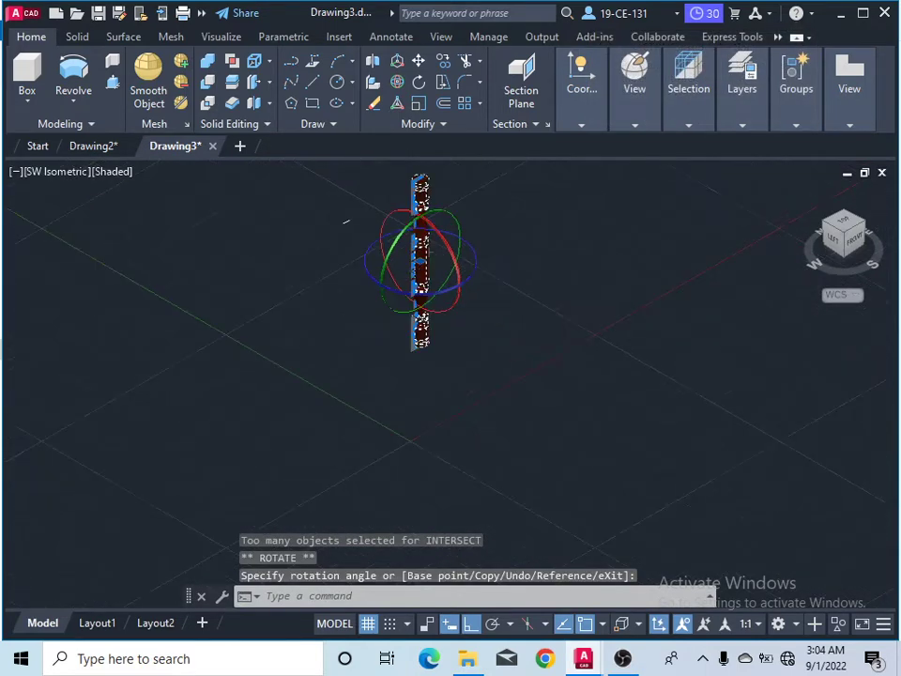
right_click(541, 246)
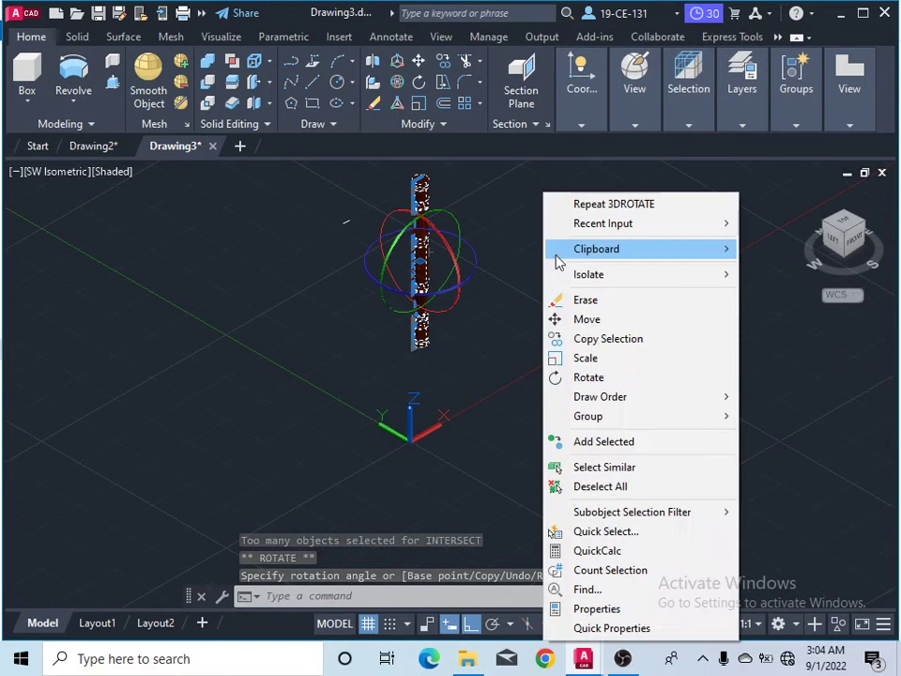
click(583, 485)
Move the upright baluster about 2 feet up along the Z axis, using a base point at its lower end
scroll(463, 247, up, 1)
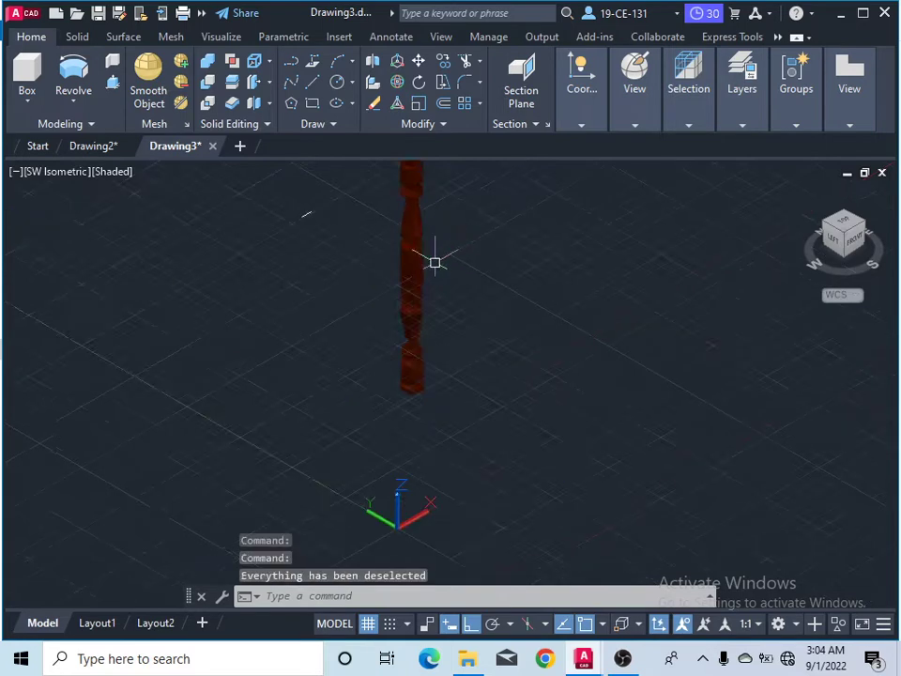
scroll(430, 319, down, 2)
scroll(440, 264, up, 2)
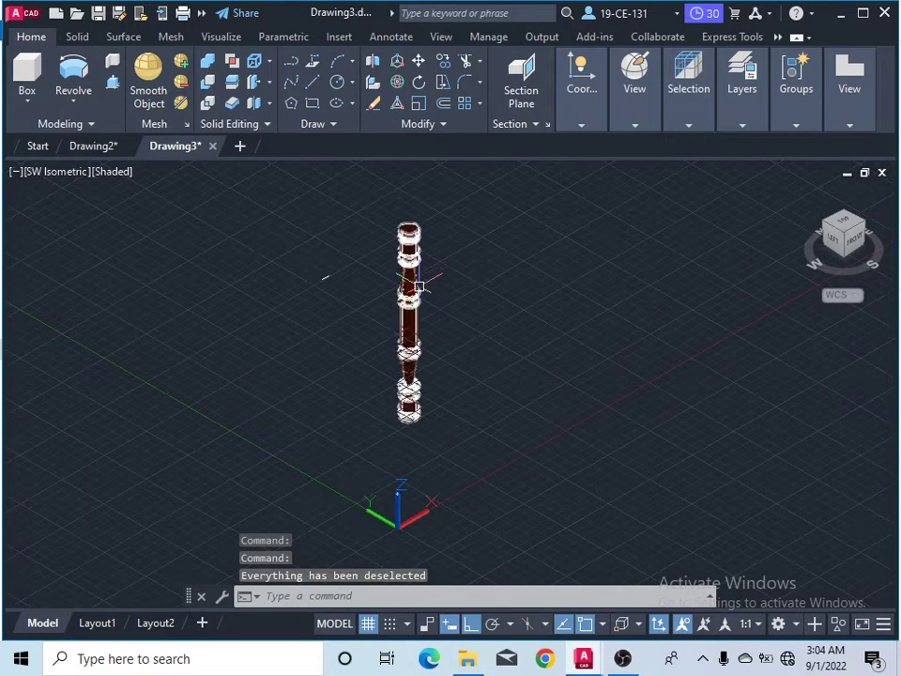
scroll(402, 318, up, 1)
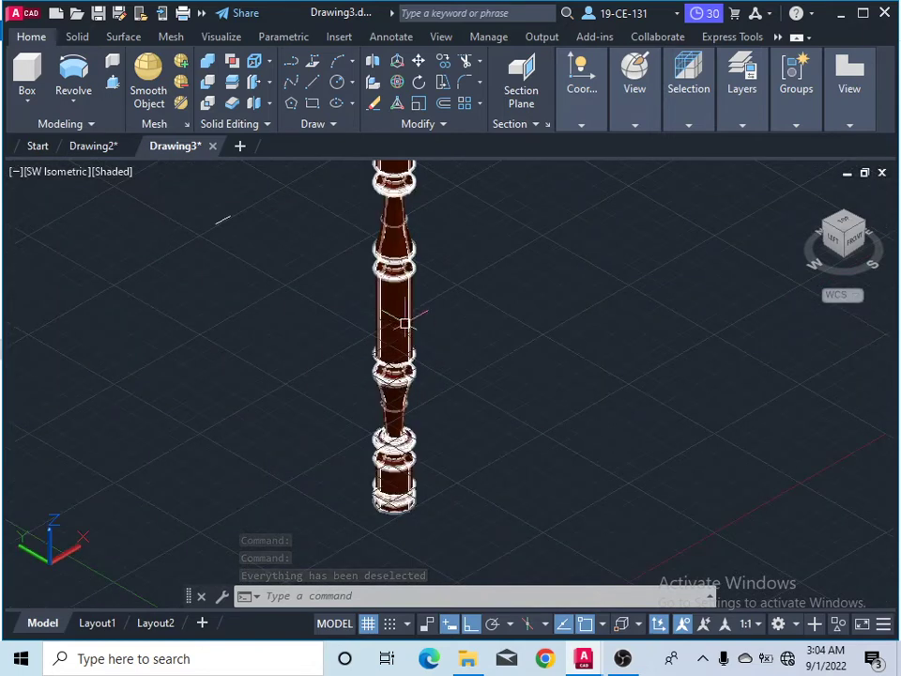
click(403, 317)
right_click(491, 192)
click(534, 320)
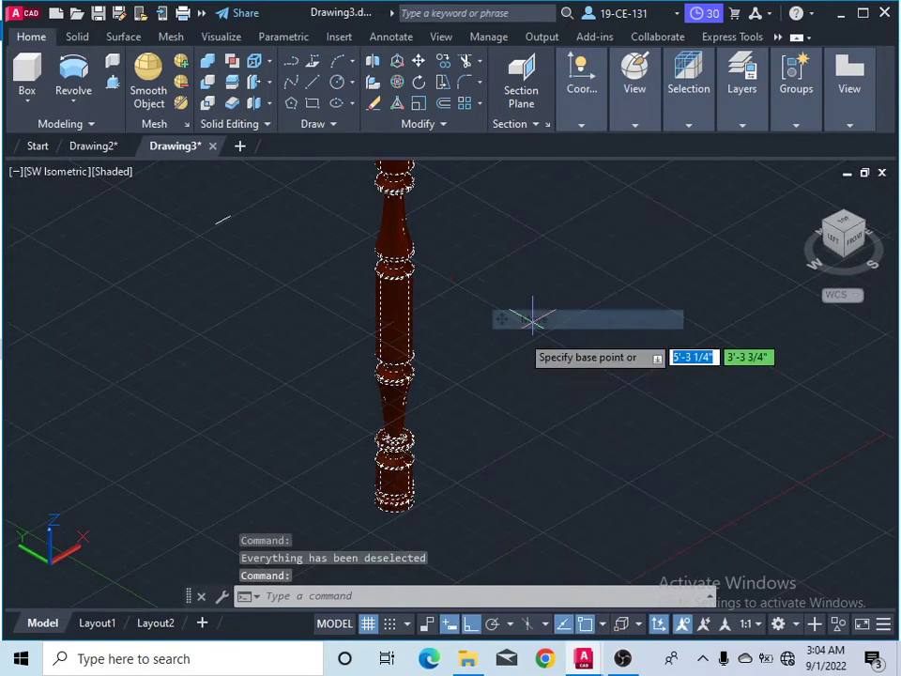
click(395, 502)
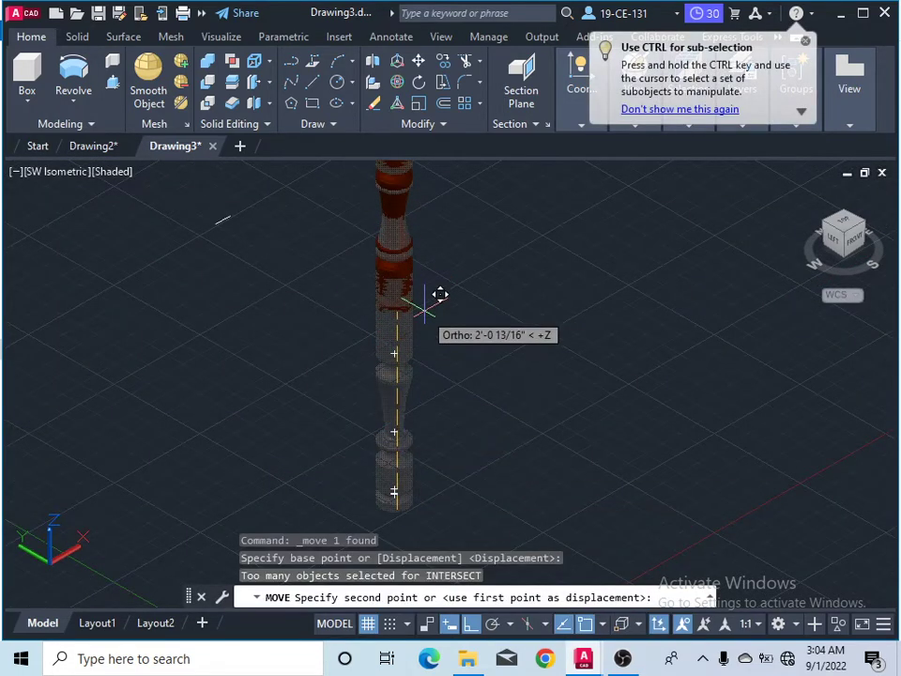
click(416, 330)
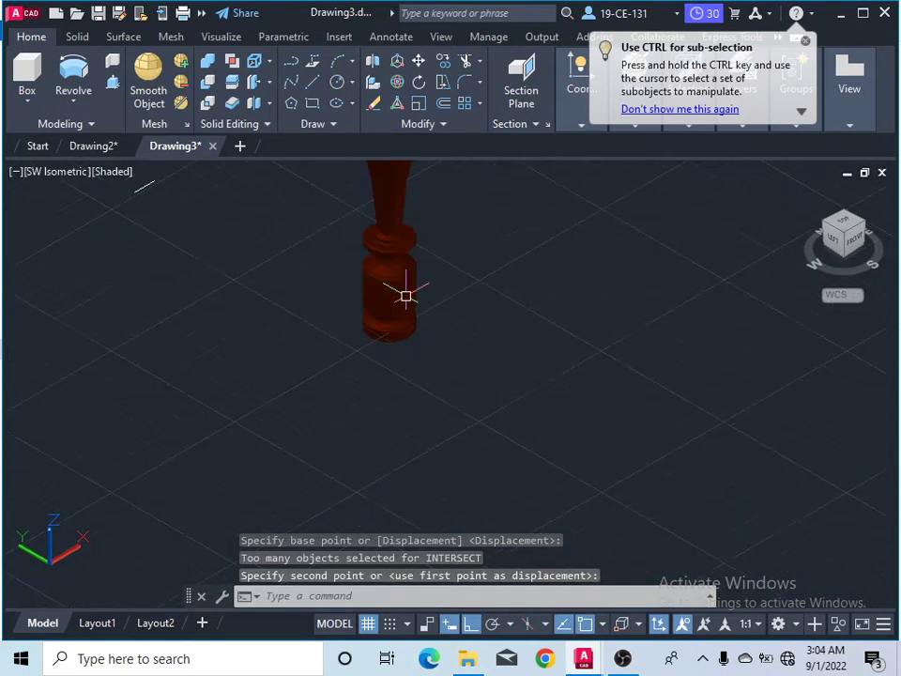
Move the baluster a little farther upward along the Z axis
click(406, 296)
right_click(405, 297)
click(449, 318)
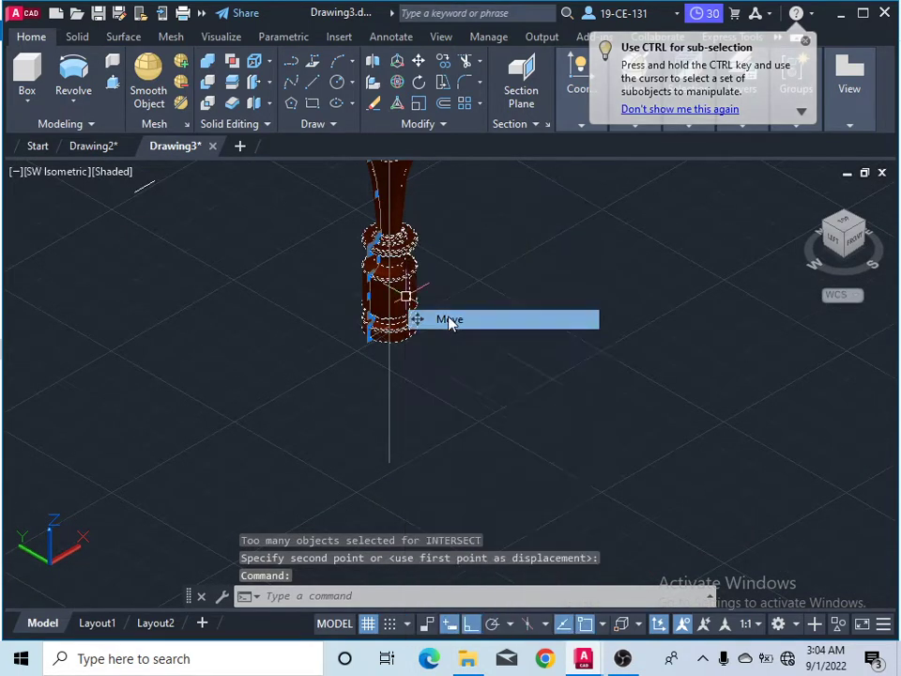
click(405, 286)
click(418, 251)
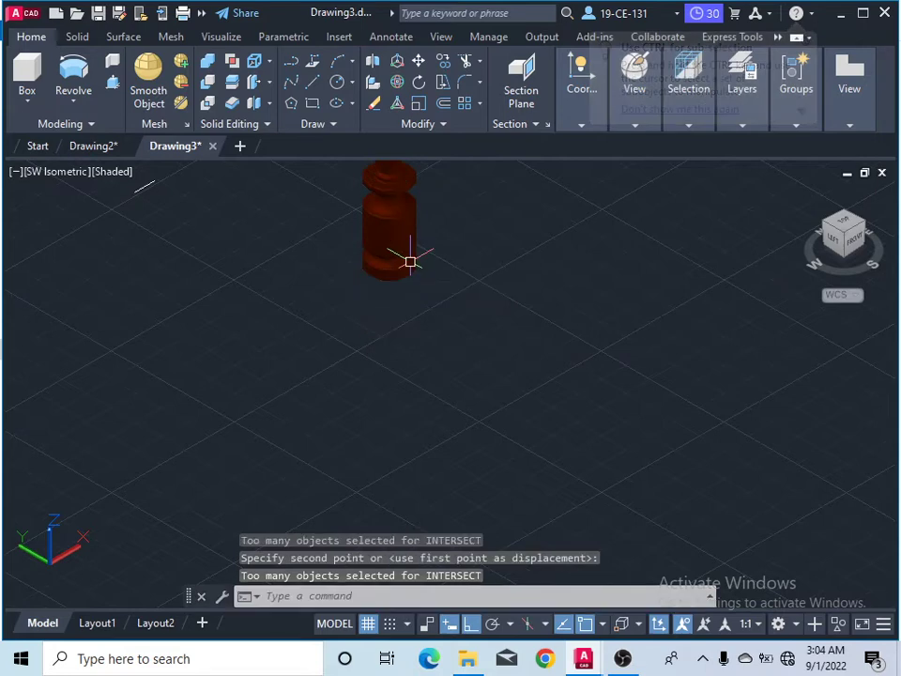
Erase the short leftover line segment beside the baluster, keeping only the solid
scroll(444, 352, down, 3)
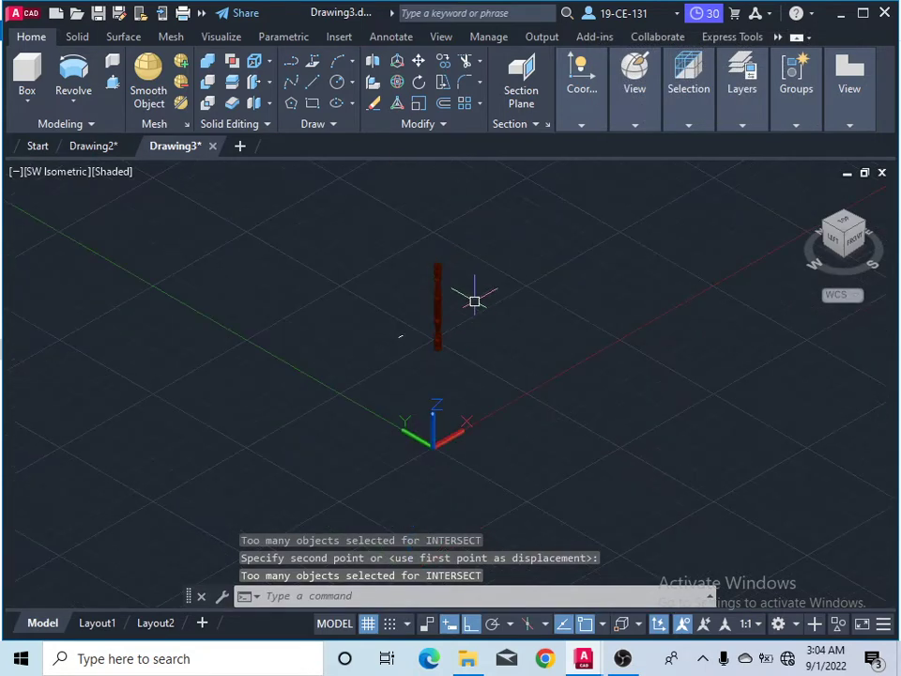
scroll(459, 301, up, 4)
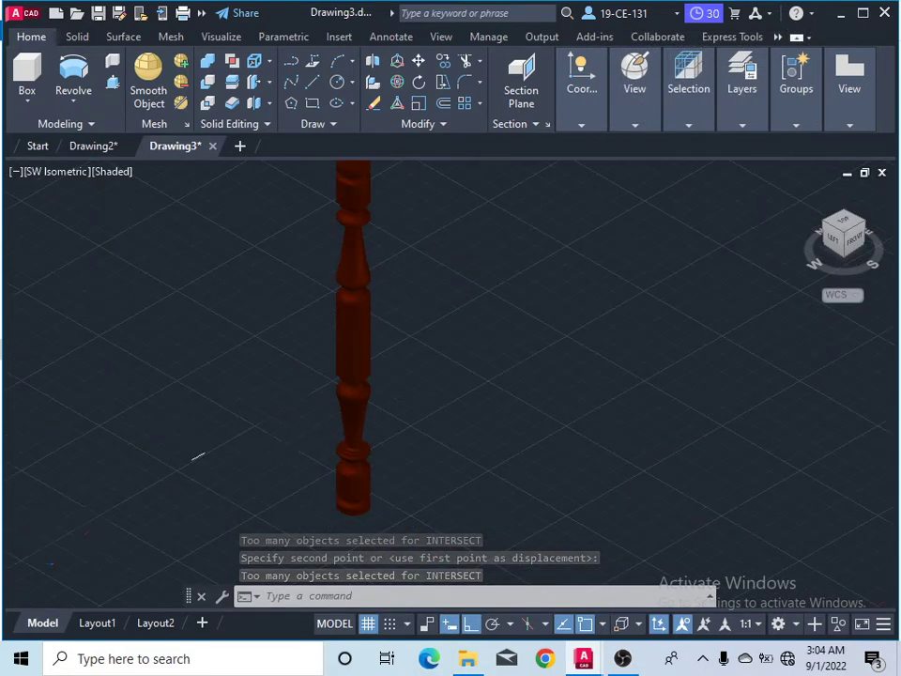
scroll(236, 433, down, 2)
right_click(231, 441)
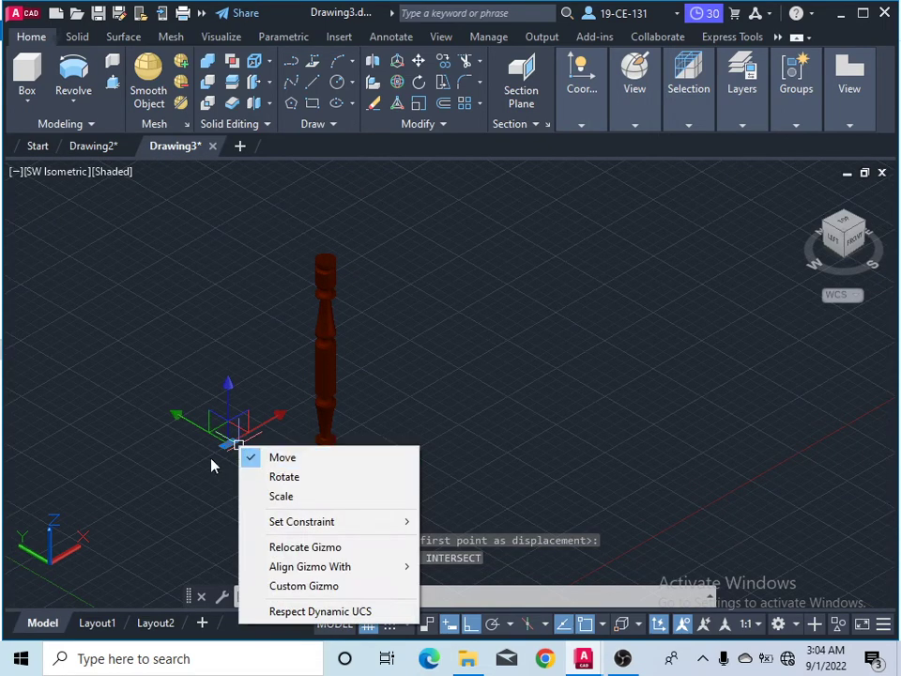
click(211, 465)
right_click(173, 482)
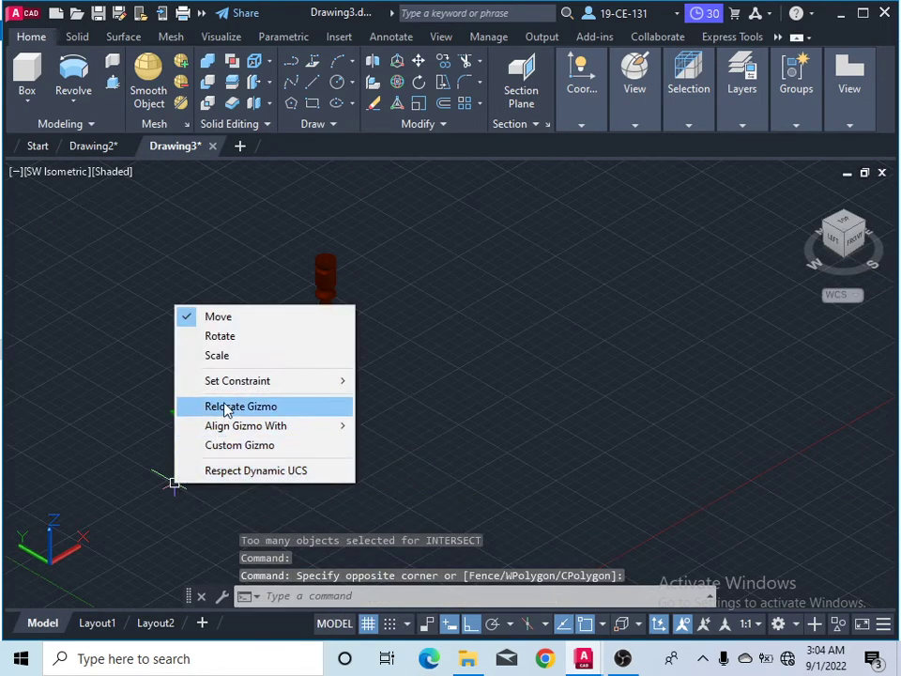
click(125, 426)
click(116, 448)
right_click(115, 448)
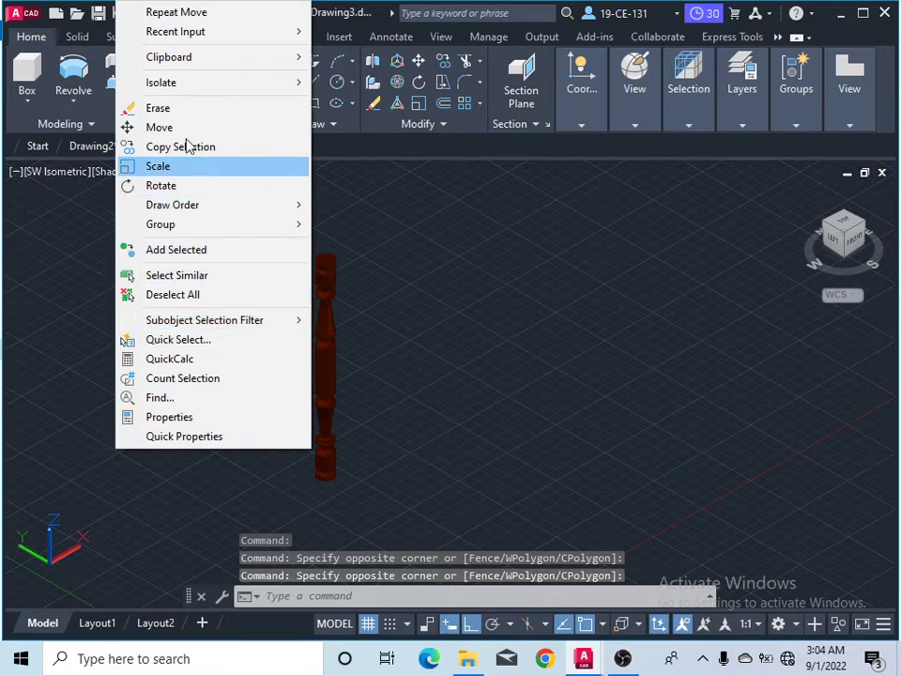
click(178, 106)
scroll(318, 413, down, 5)
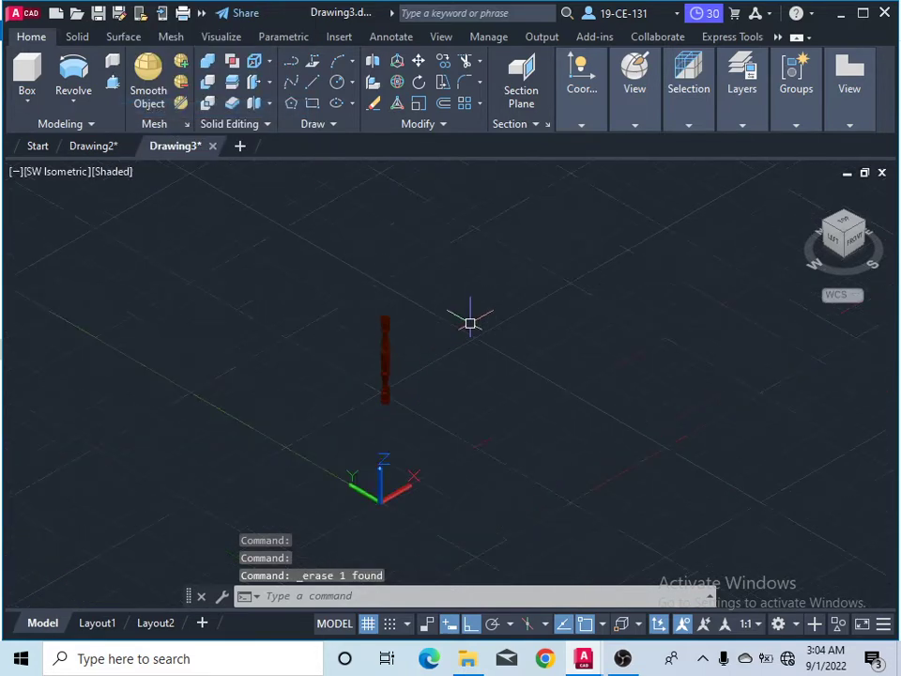
scroll(411, 374, up, 4)
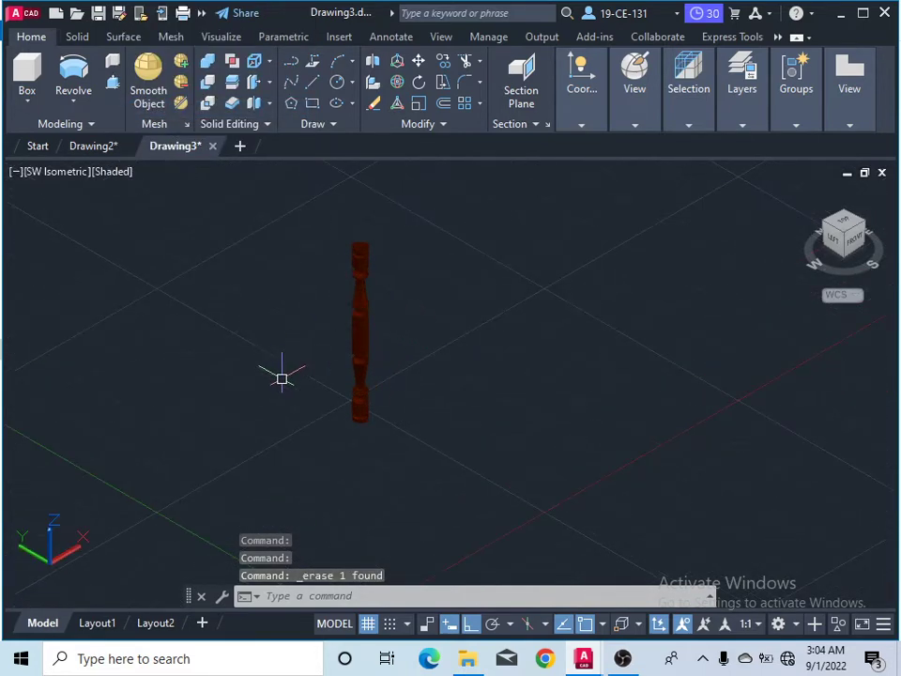
In the north-up Top view, draw a horizontal line about 13 feet long, just southeast of the baluster
click(847, 220)
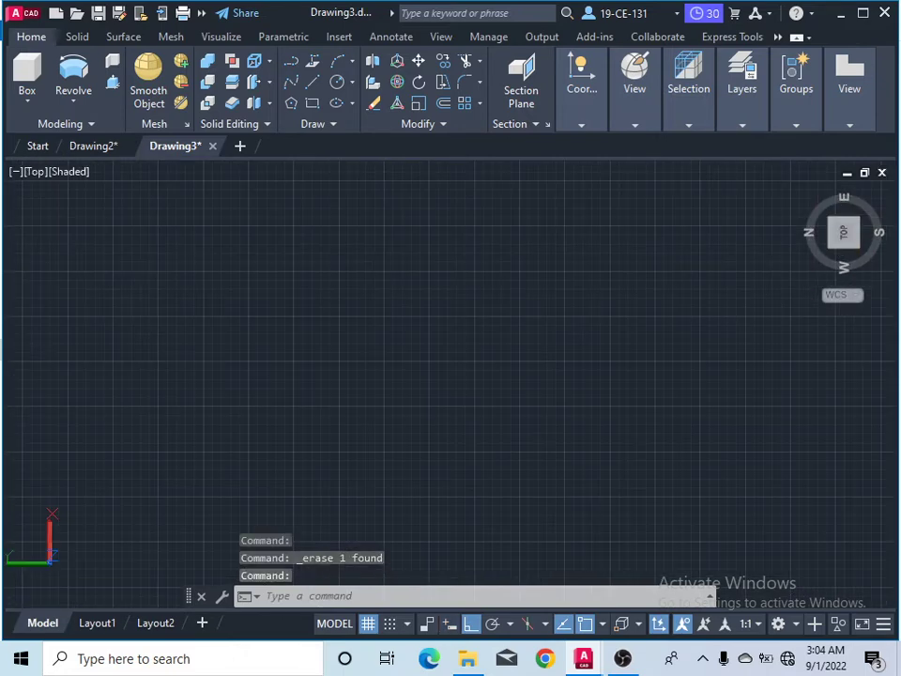
click(888, 203)
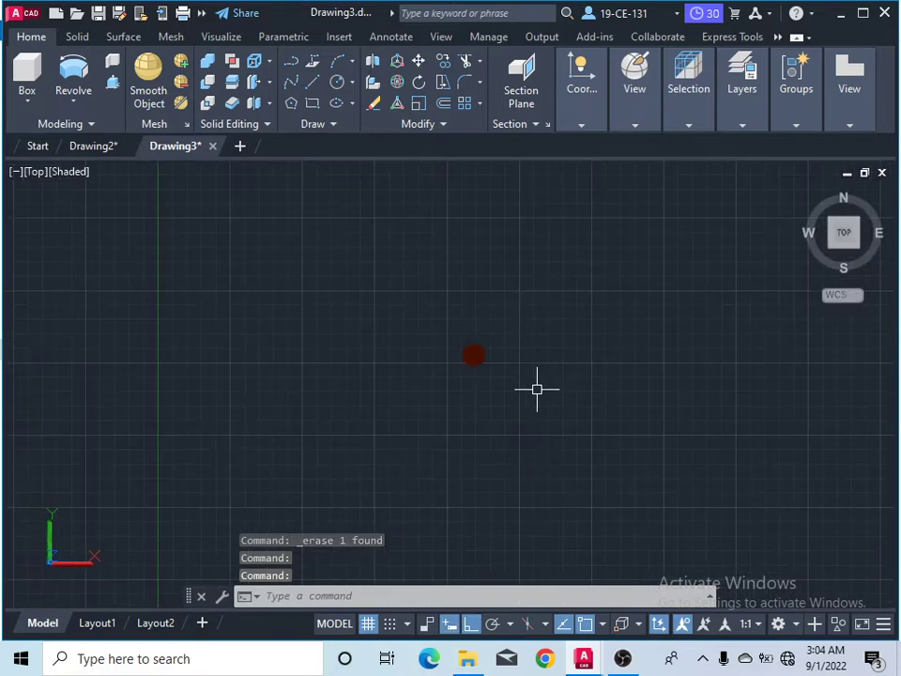
scroll(536, 389, up, 3)
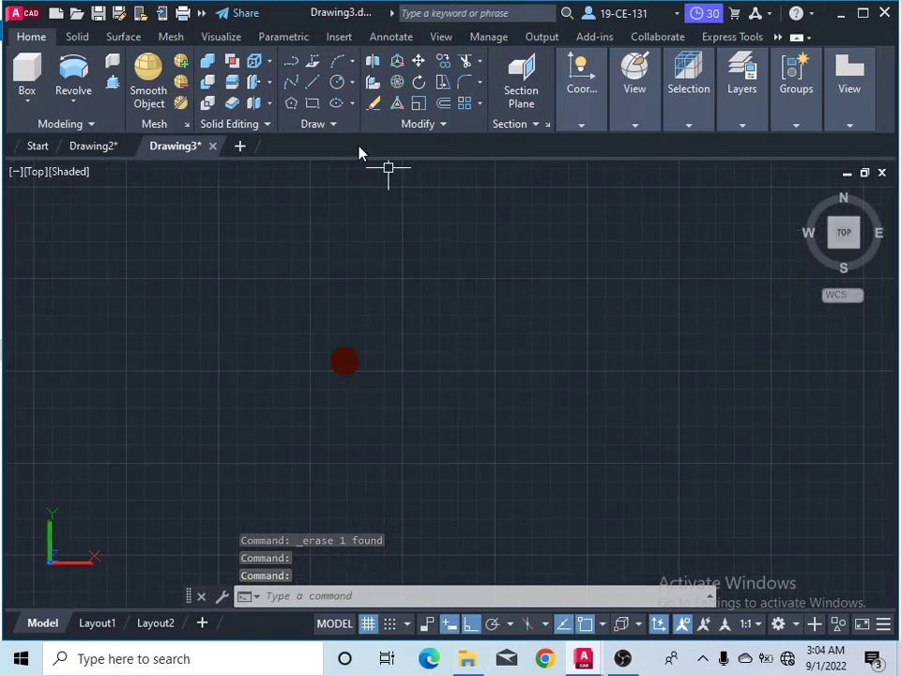
text(l)
key(Return)
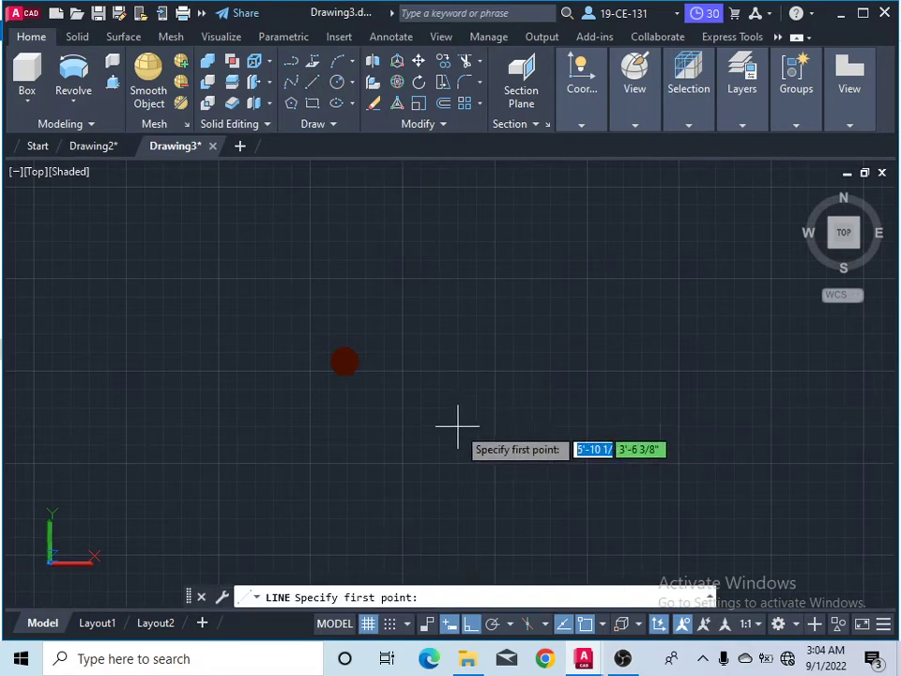
scroll(371, 371, down, 5)
scroll(606, 355, up, 2)
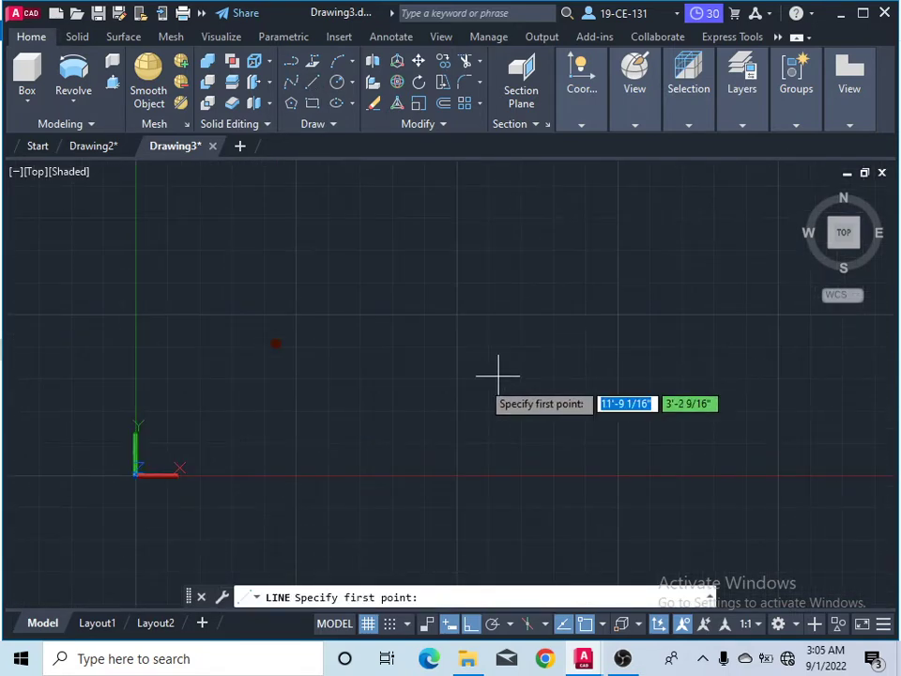
click(403, 398)
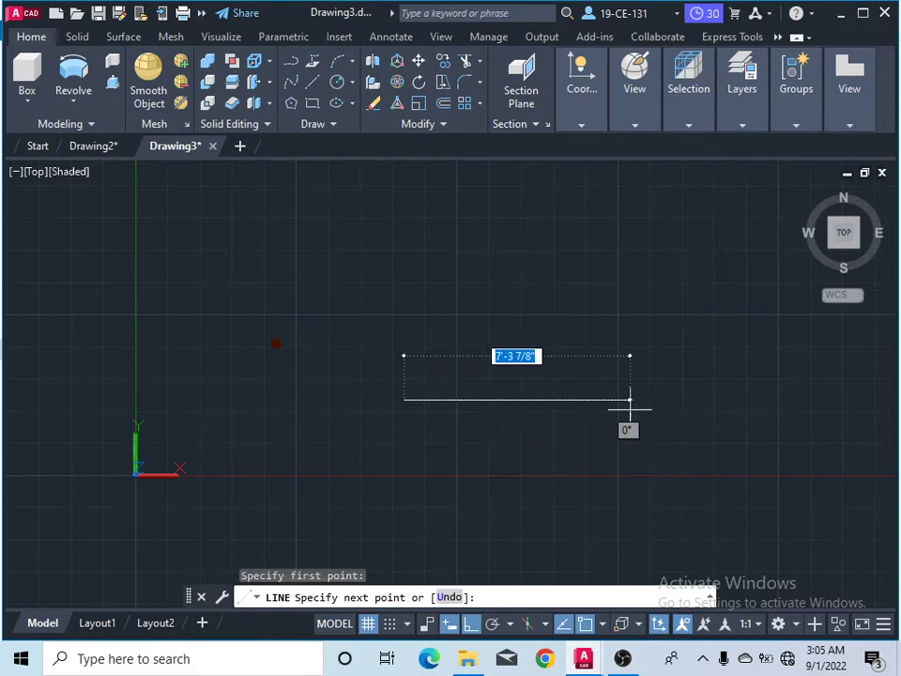
click(803, 399)
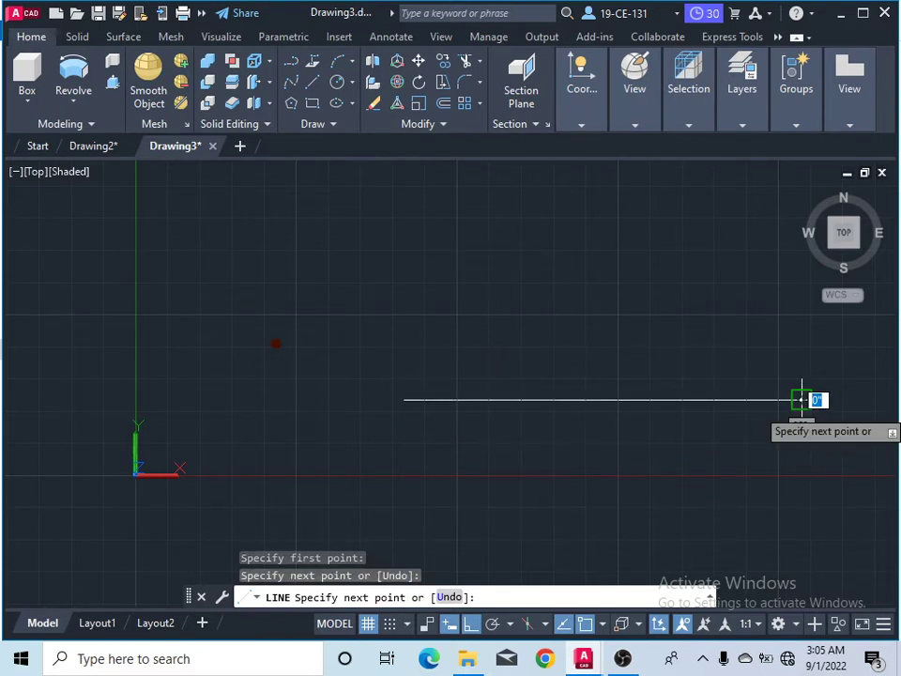
right_click(637, 321)
click(659, 330)
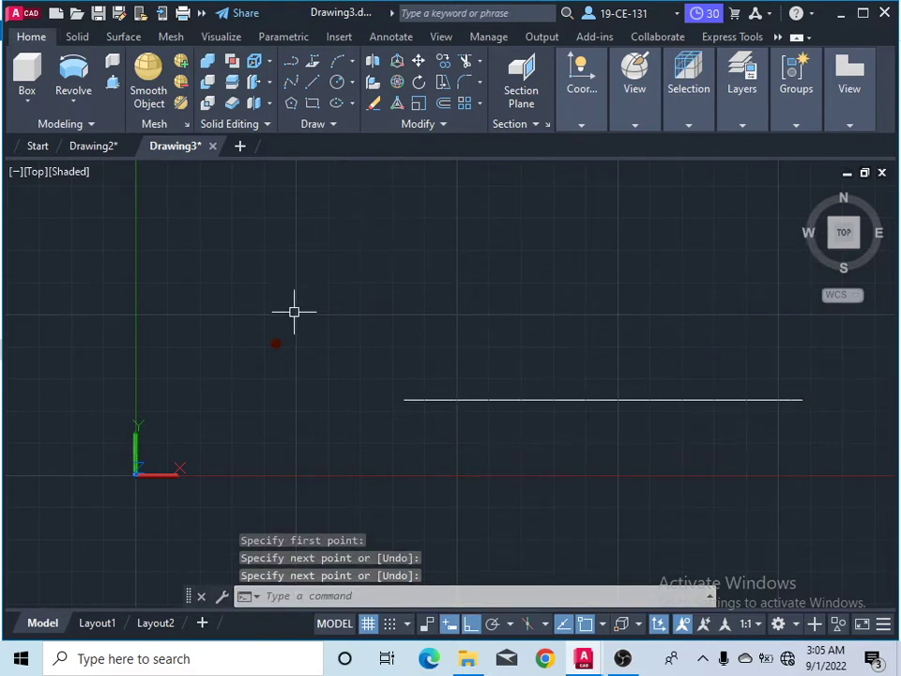
Copy the baluster from its center to the west end of the horizontal line, with Ortho turned off
click(275, 343)
right_click(400, 227)
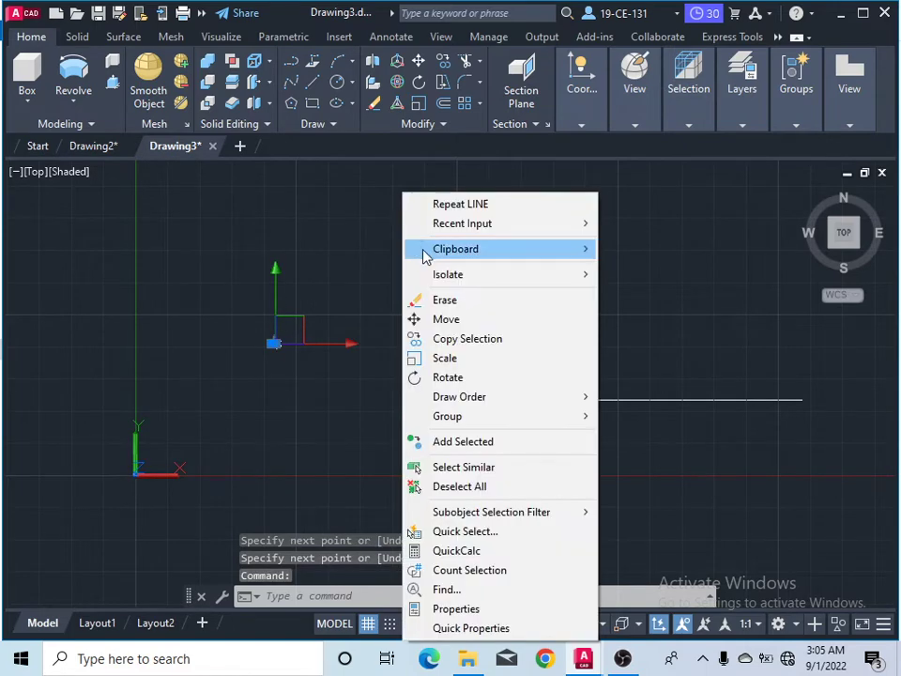
click(437, 339)
scroll(310, 346, up, 3)
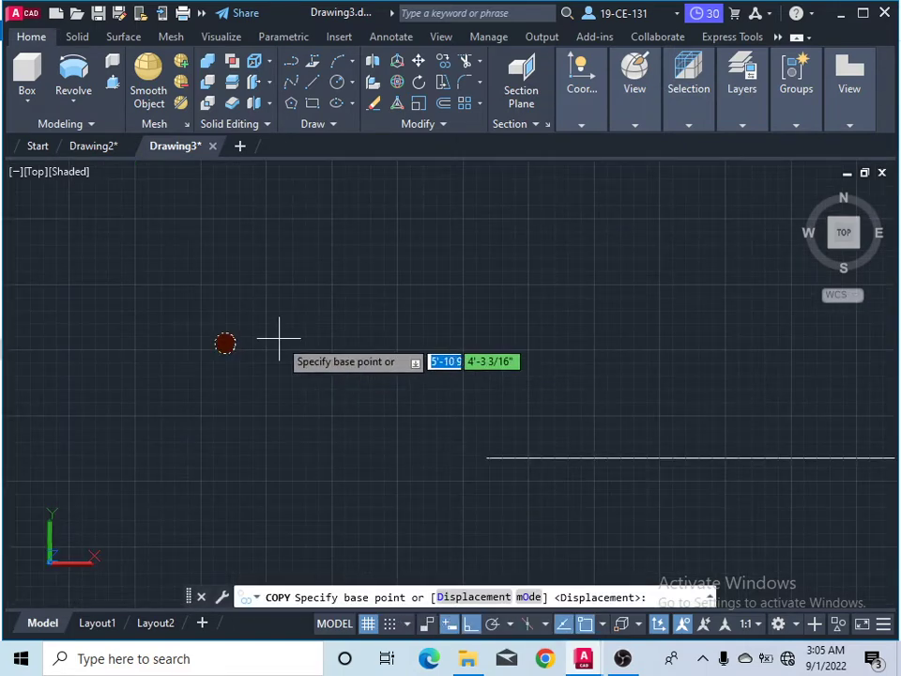
click(224, 343)
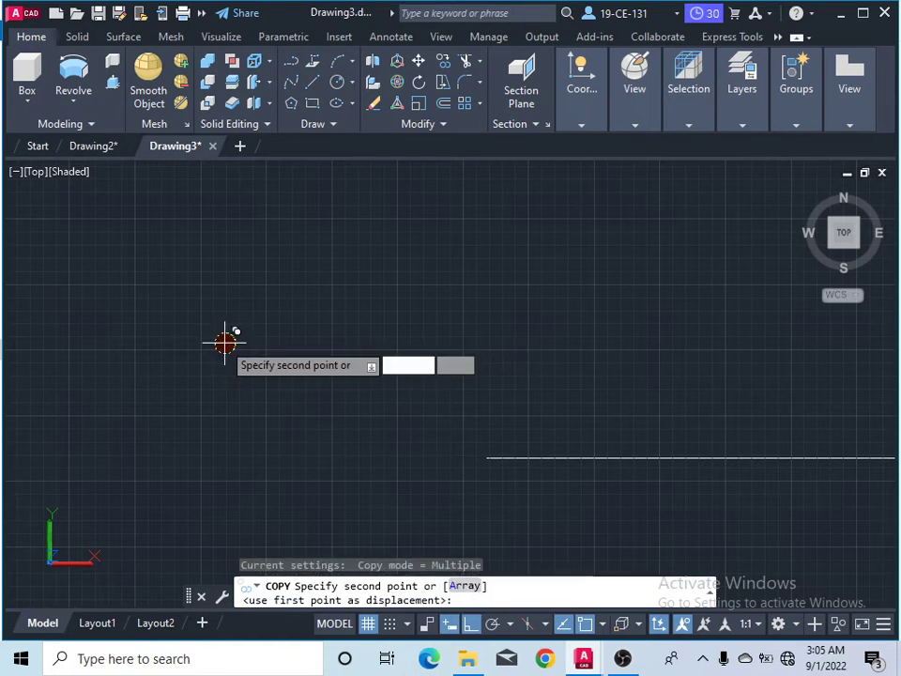
click(470, 623)
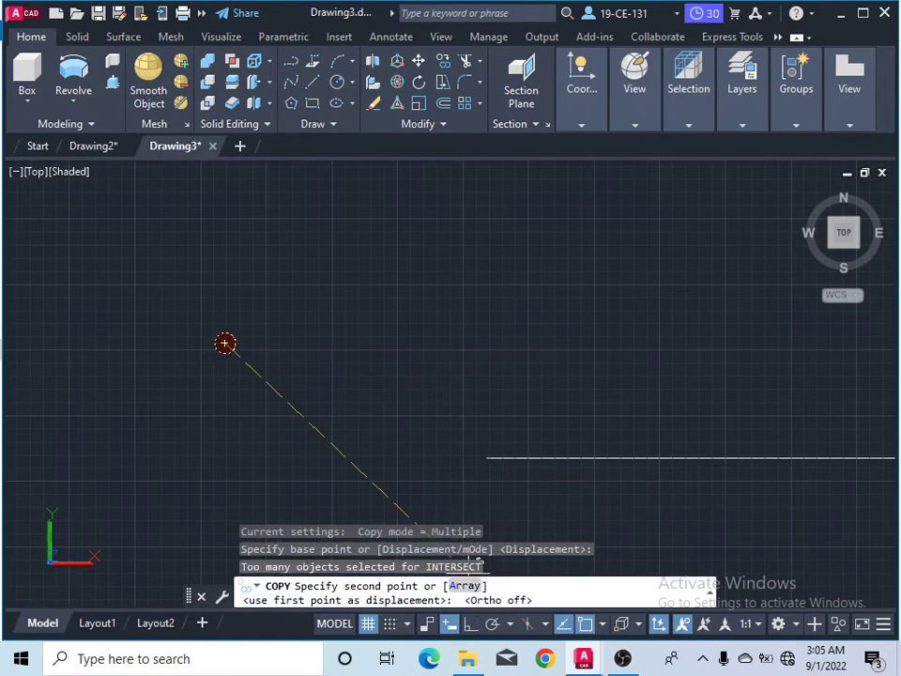
click(486, 457)
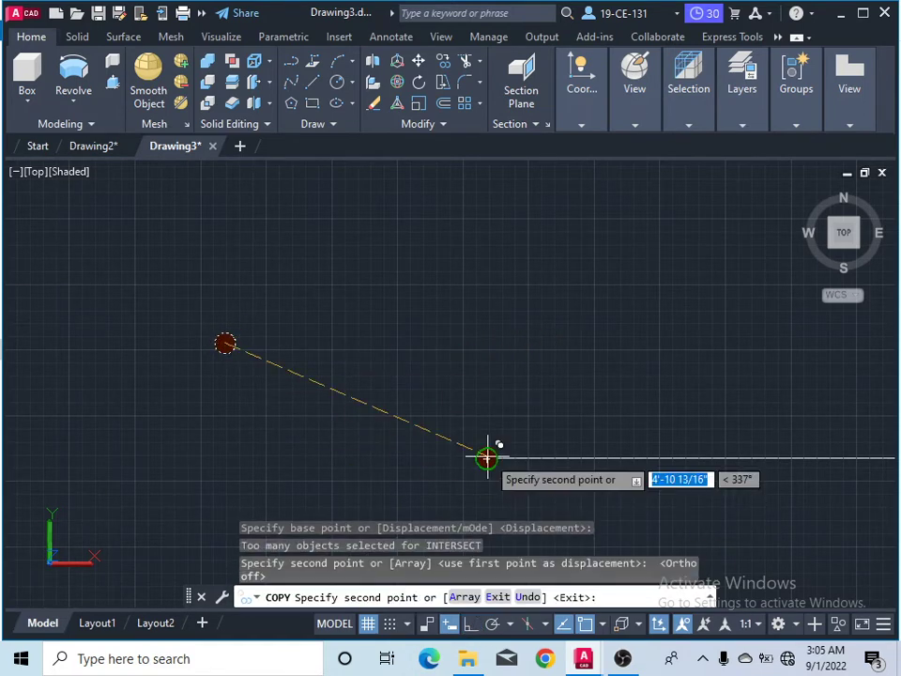
right_click(411, 249)
click(443, 262)
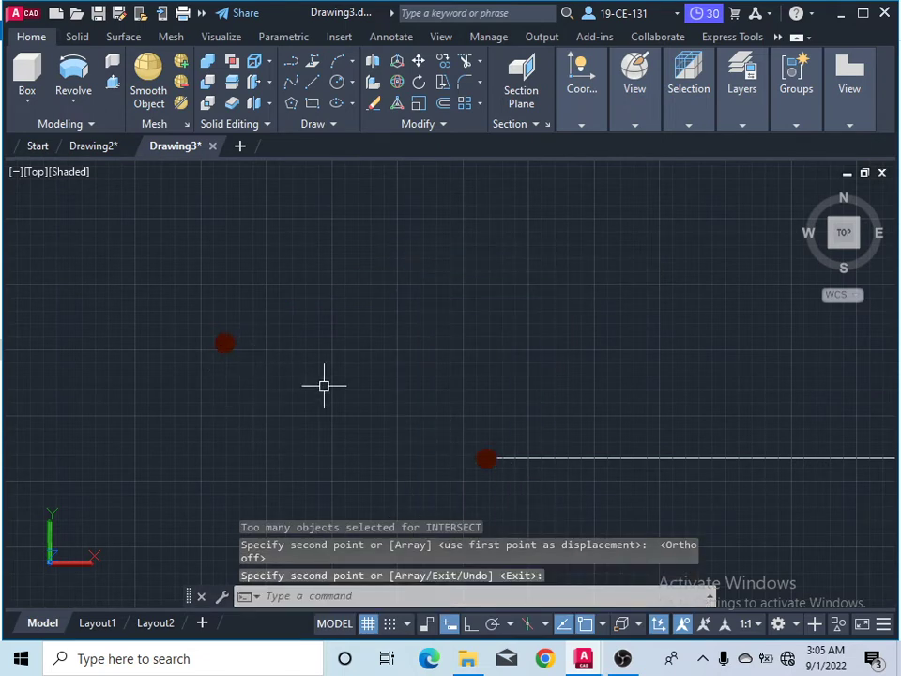
Create a Path Array of the copied baluster, using the horizontal line as the path curve
scroll(395, 325, down, 4)
scroll(873, 392, up, 2)
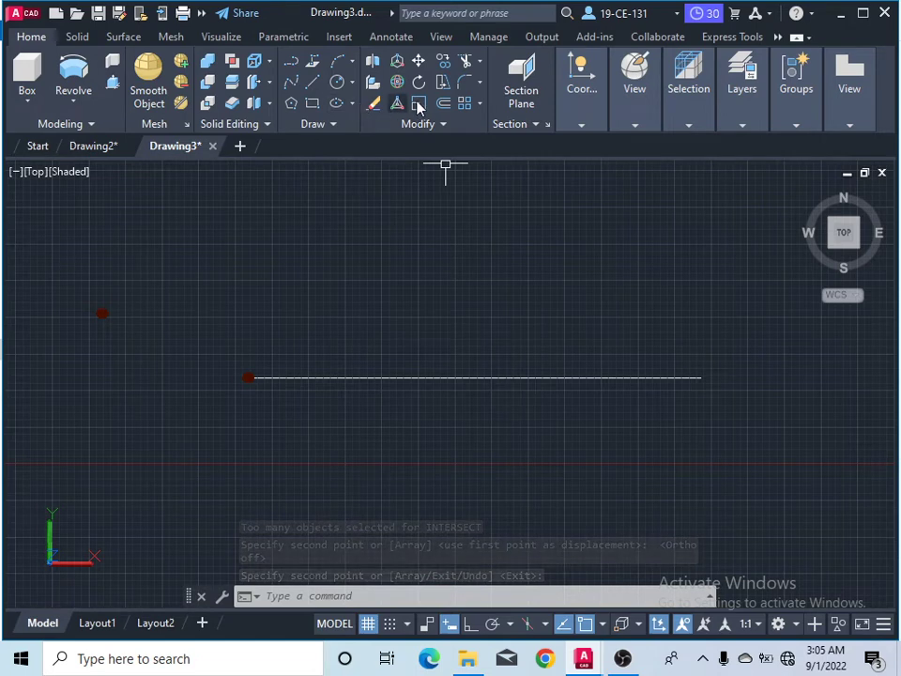
click(479, 104)
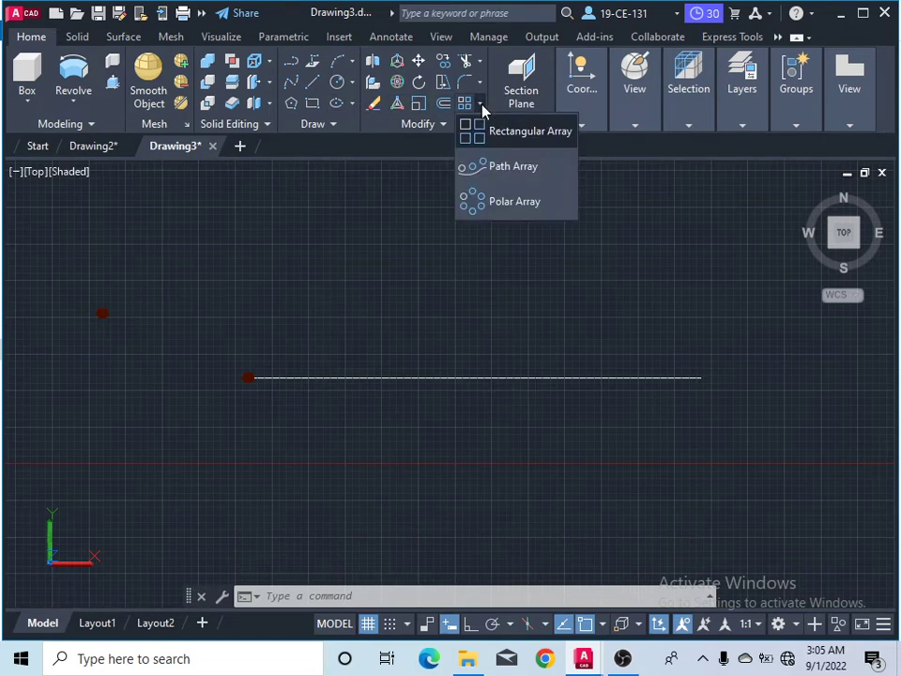
click(494, 173)
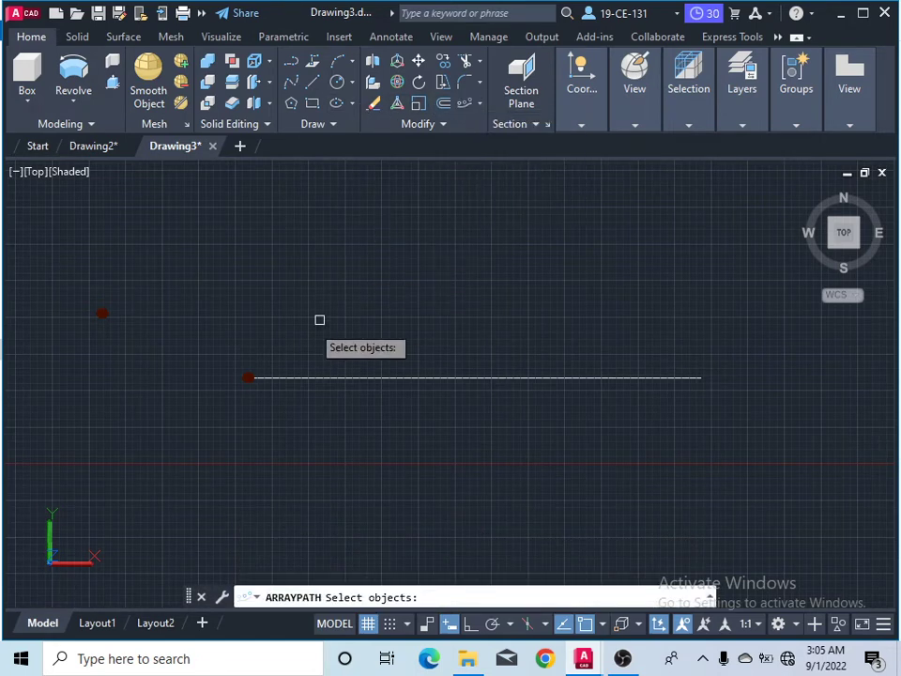
scroll(249, 378, up, 3)
click(242, 376)
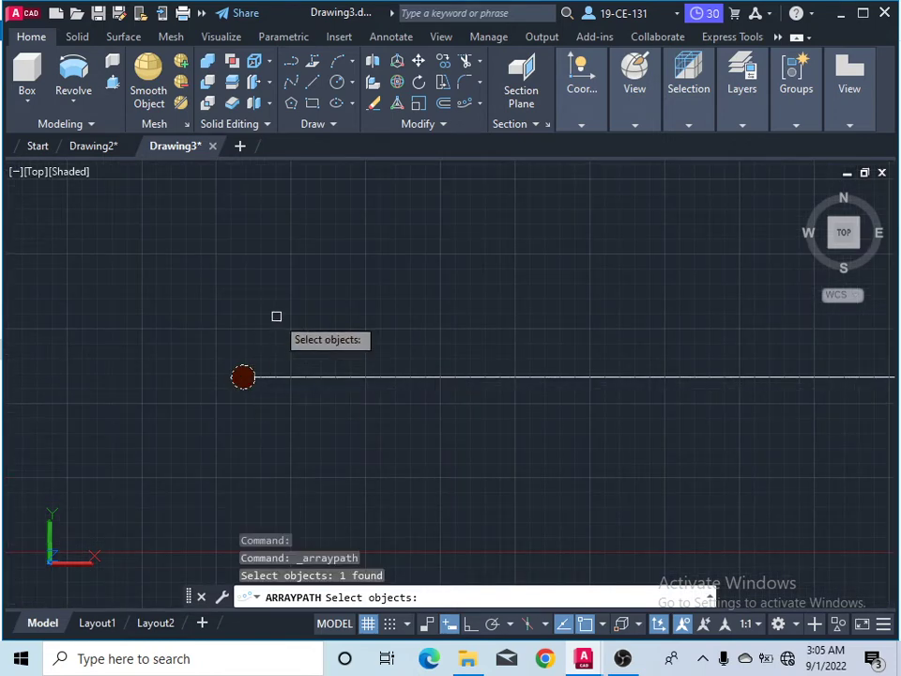
key(Return)
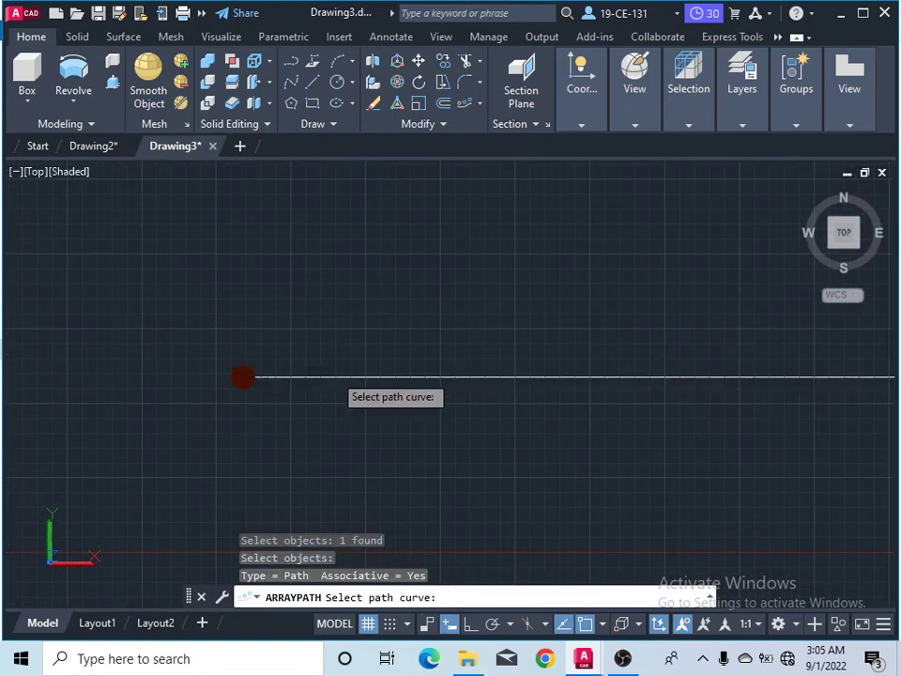
click(336, 376)
scroll(363, 340, down, 2)
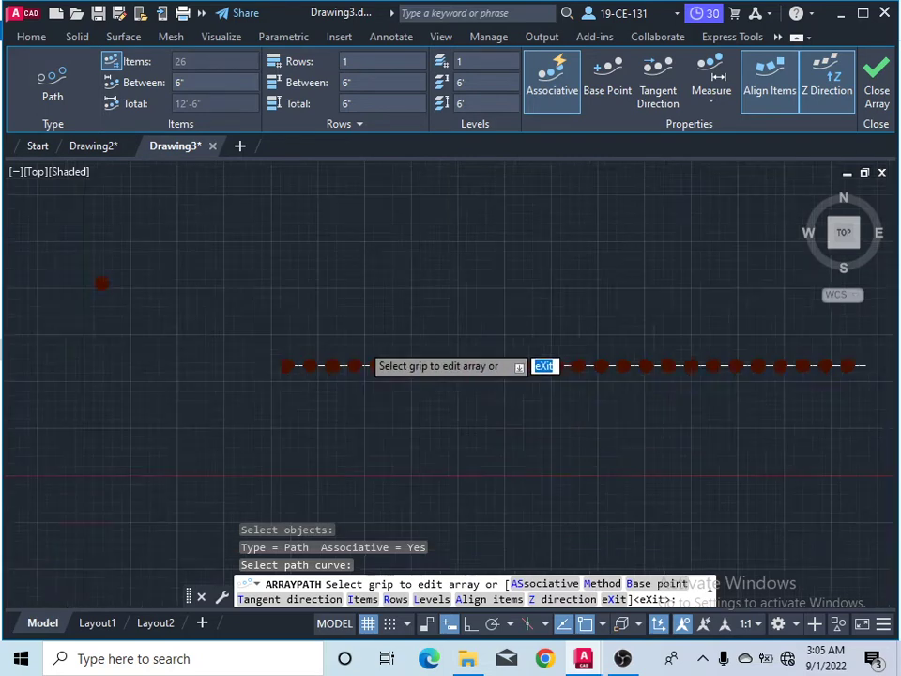
Set the spacing between the array items to 9 inches, accept 18 items along the path, and finish the array
scroll(360, 342, down, 2)
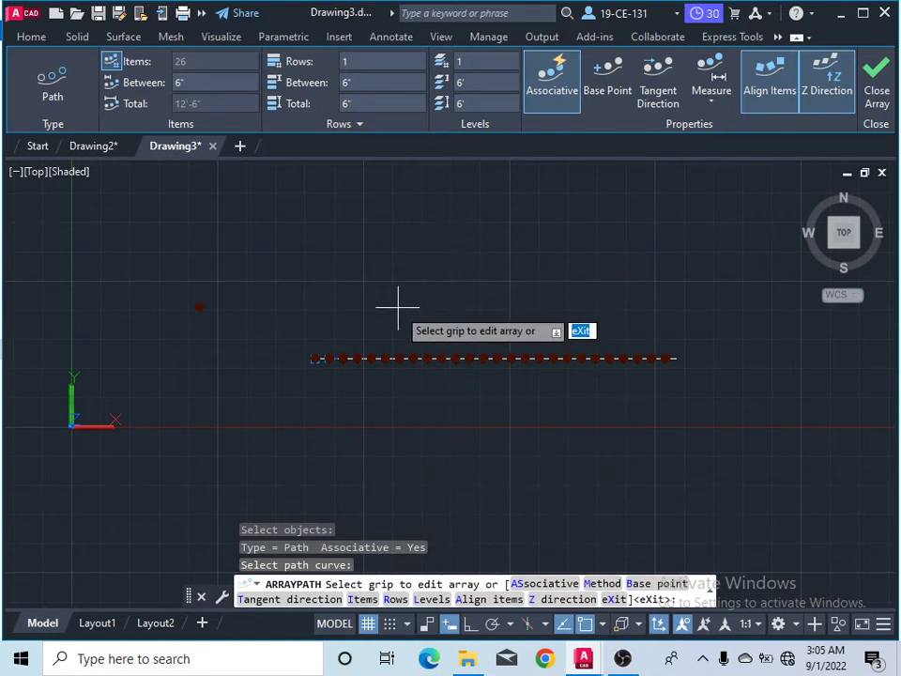
click(364, 600)
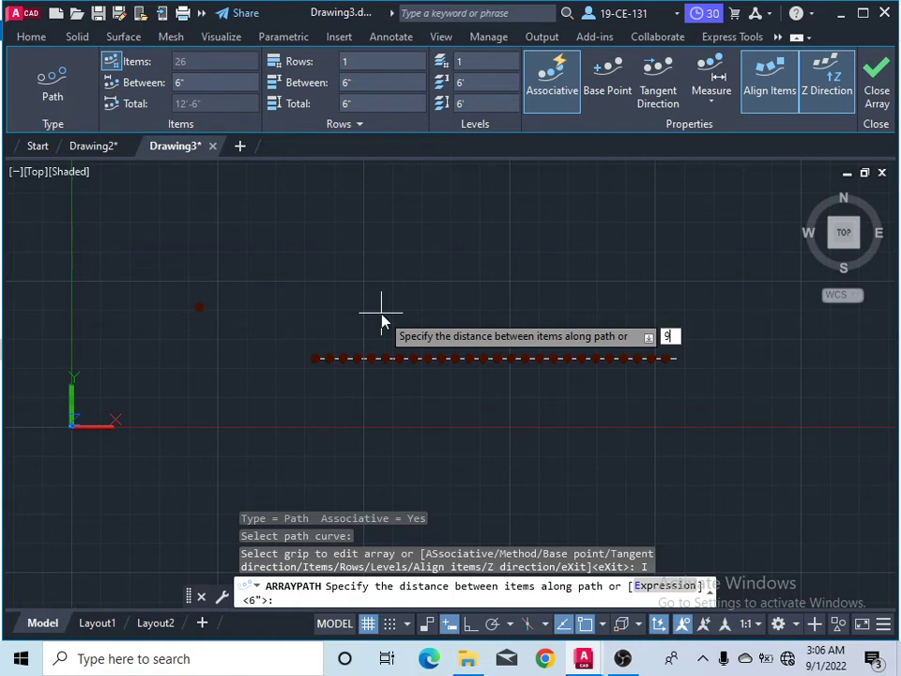
key(Return)
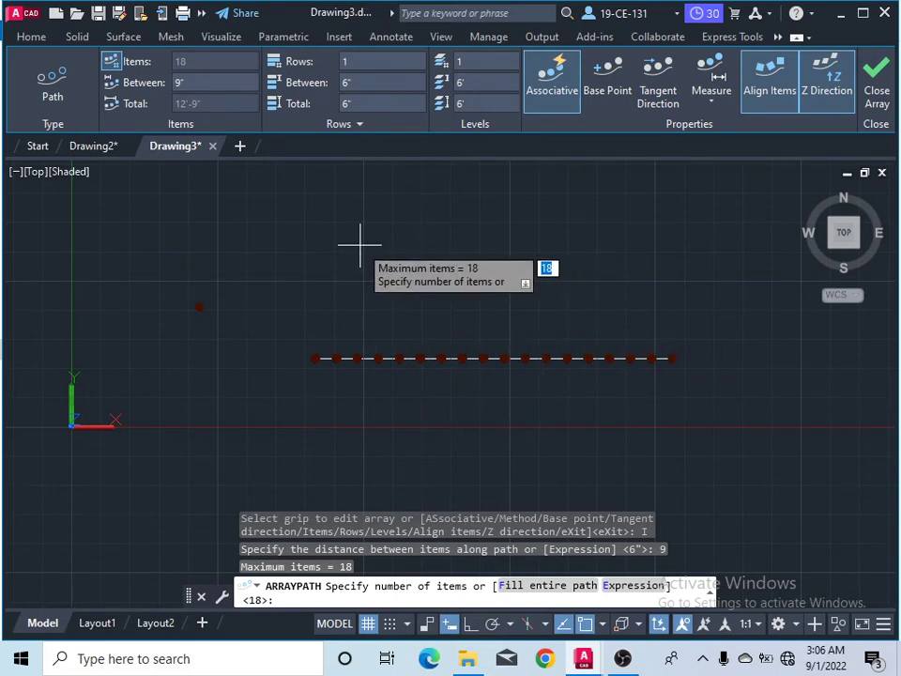
key(Return)
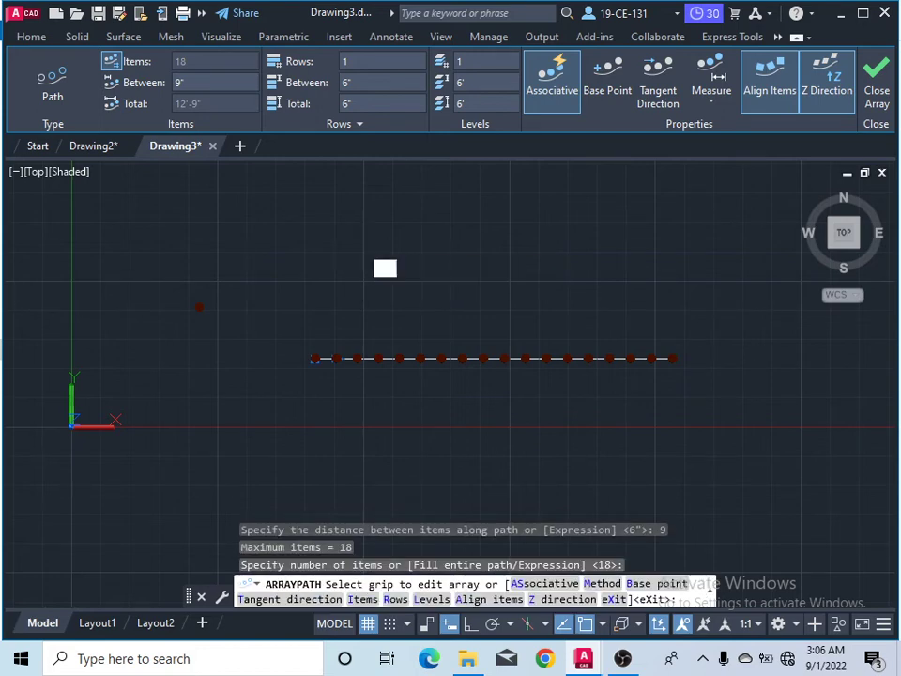
key(Escape)
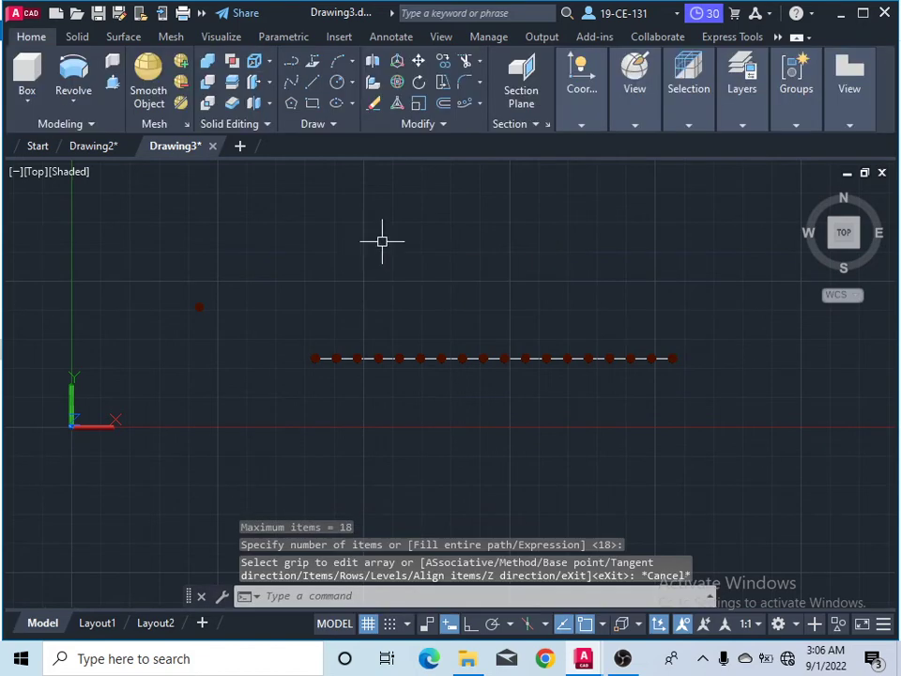
Switch to the SW Isometric view and inspect the arrayed row of balusters along the line
click(830, 249)
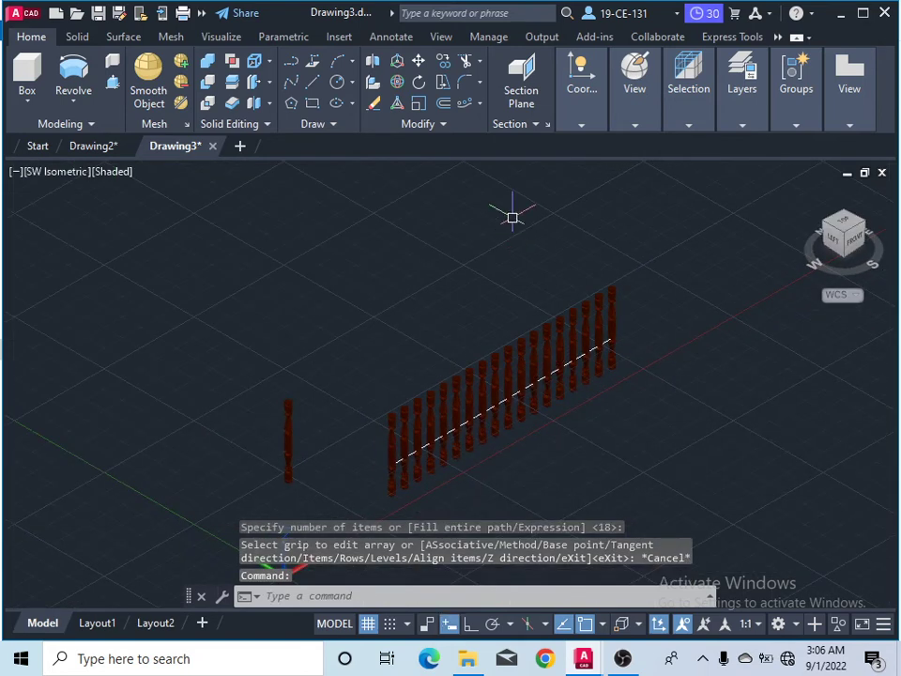
scroll(512, 217, down, 2)
scroll(504, 315, up, 5)
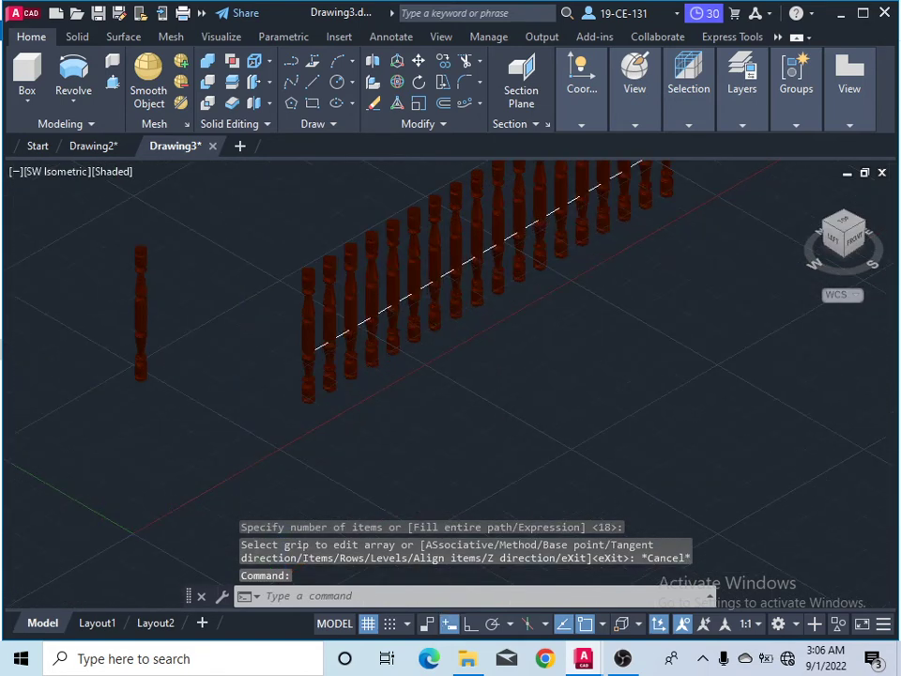
scroll(435, 285, down, 4)
scroll(413, 273, up, 3)
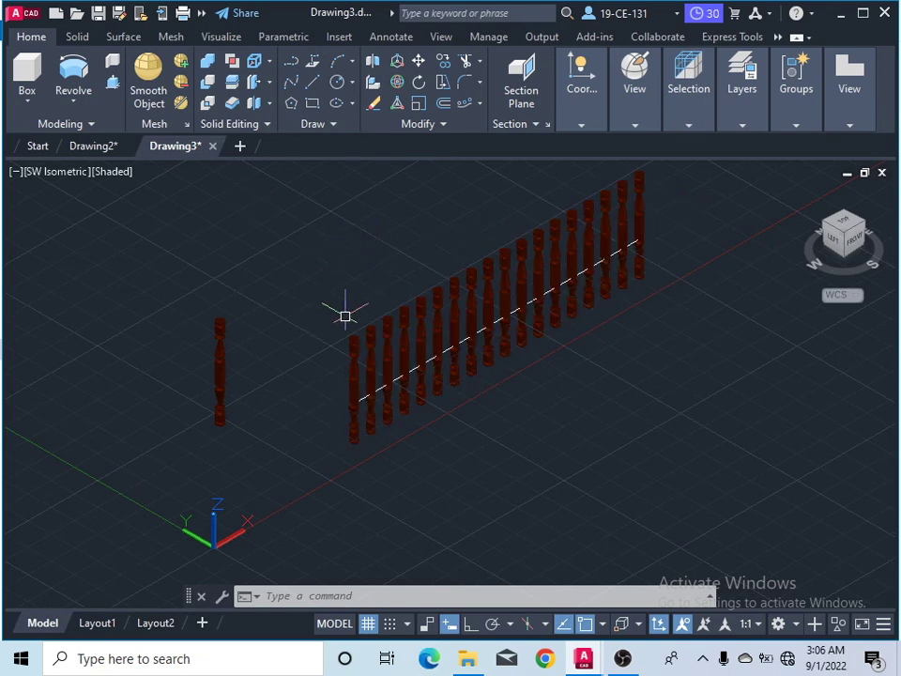
click(75, 106)
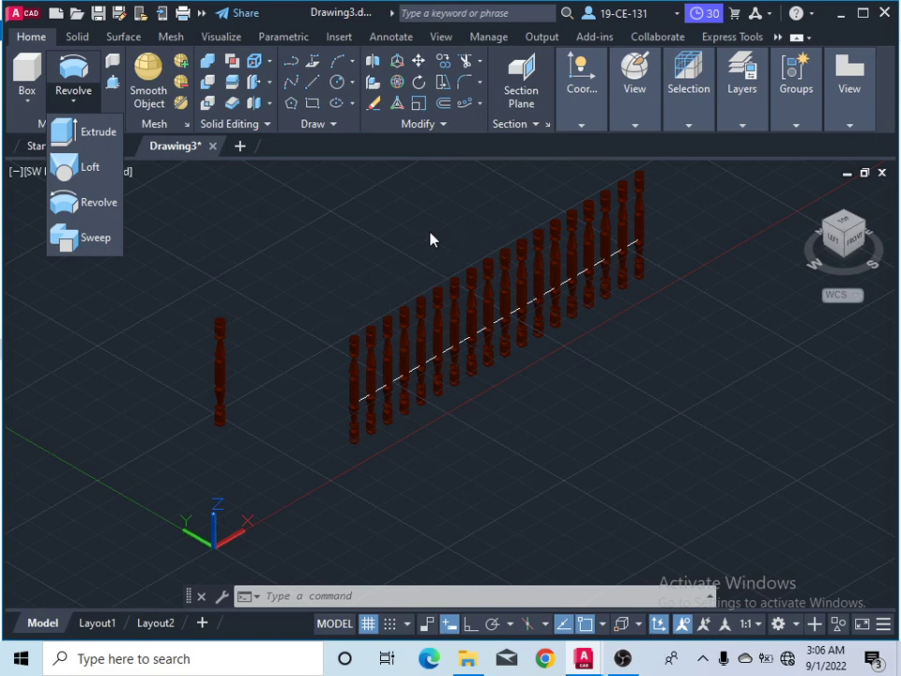
scroll(482, 258, up, 2)
scroll(436, 262, down, 3)
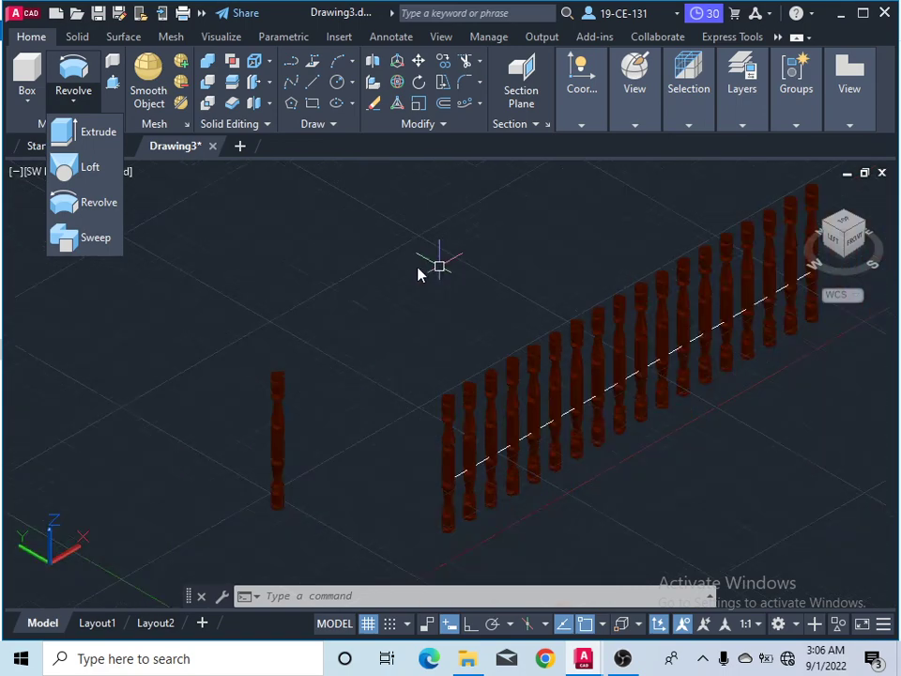
scroll(415, 262, up, 2)
scroll(567, 357, up, 4)
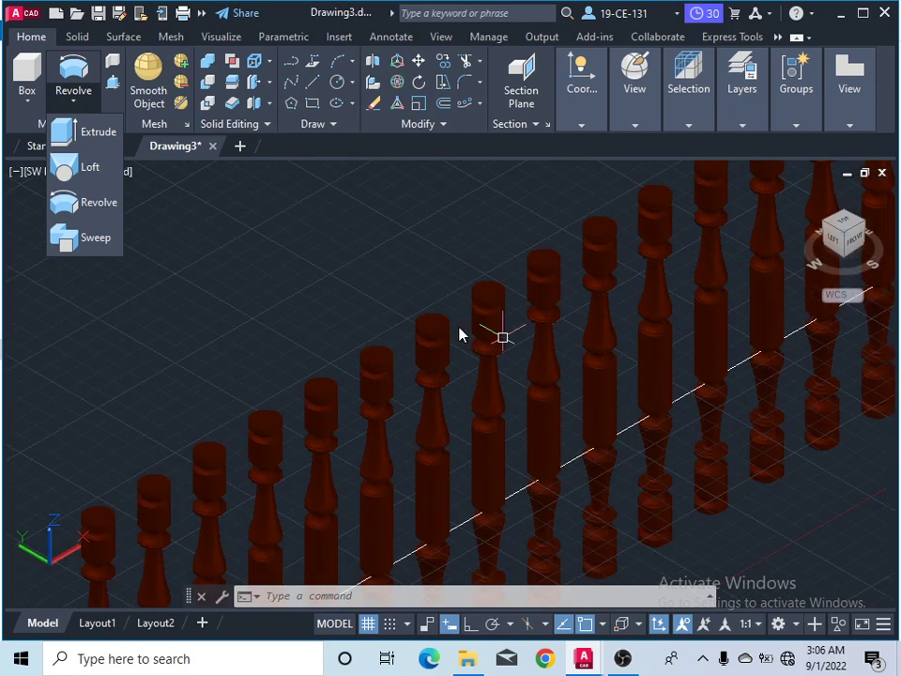
scroll(479, 314, down, 3)
scroll(694, 354, down, 5)
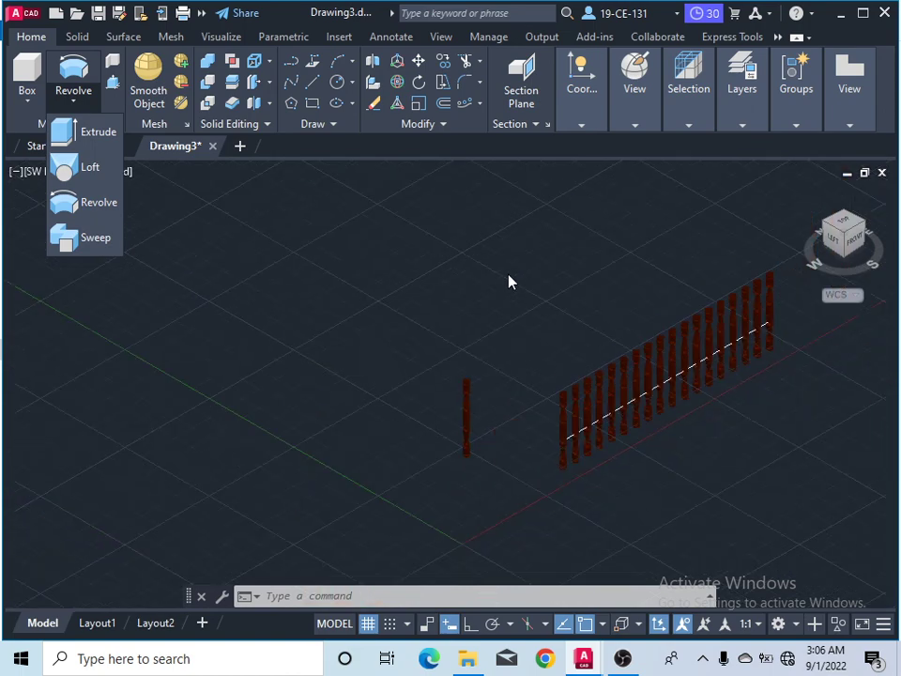
scroll(762, 428, up, 4)
scroll(733, 412, down, 2)
scroll(469, 302, down, 3)
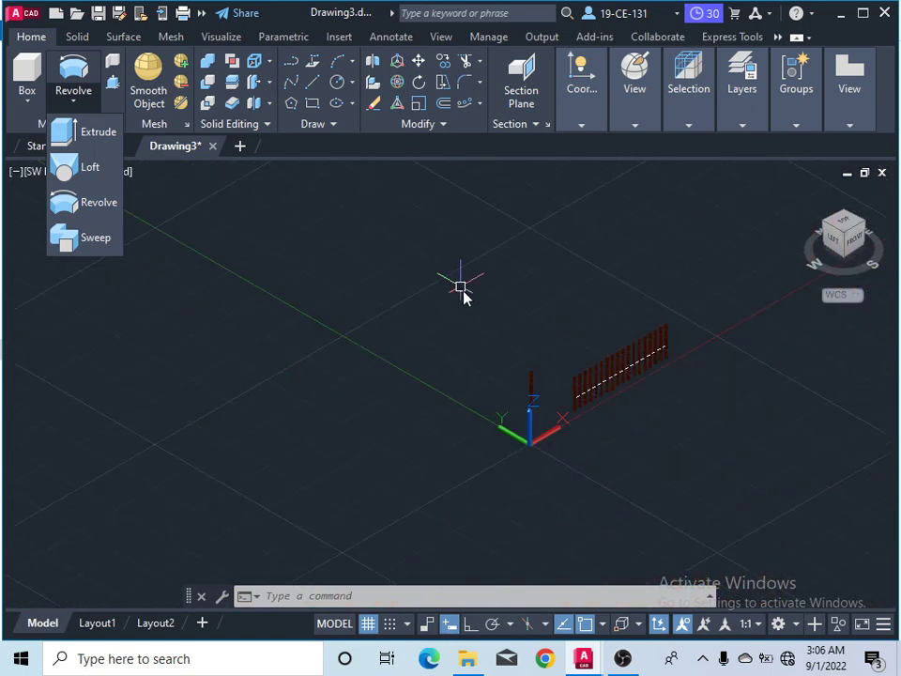
scroll(670, 398, up, 3)
scroll(657, 395, down, 2)
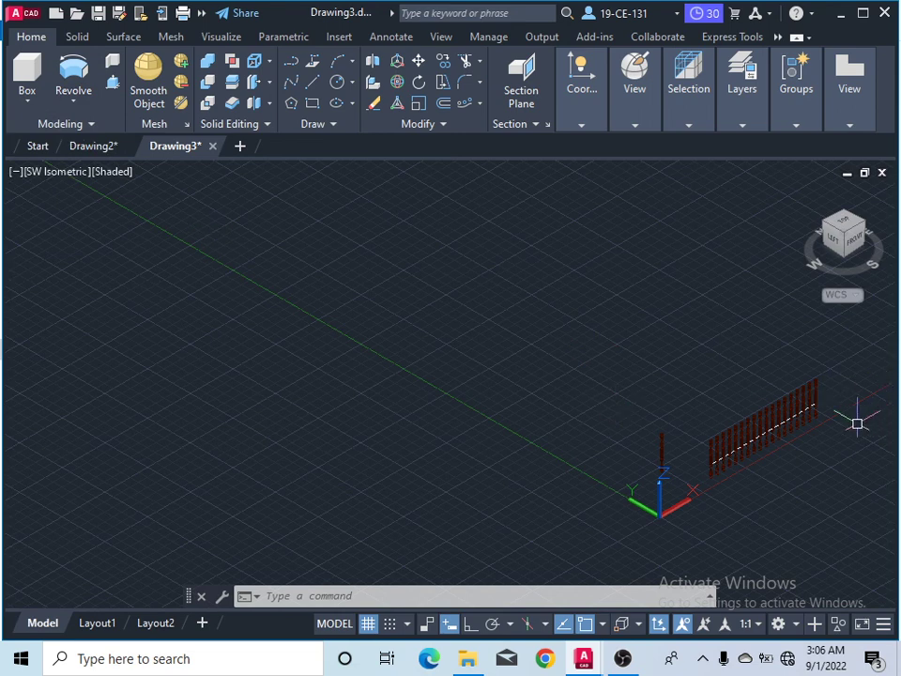
scroll(842, 472, up, 5)
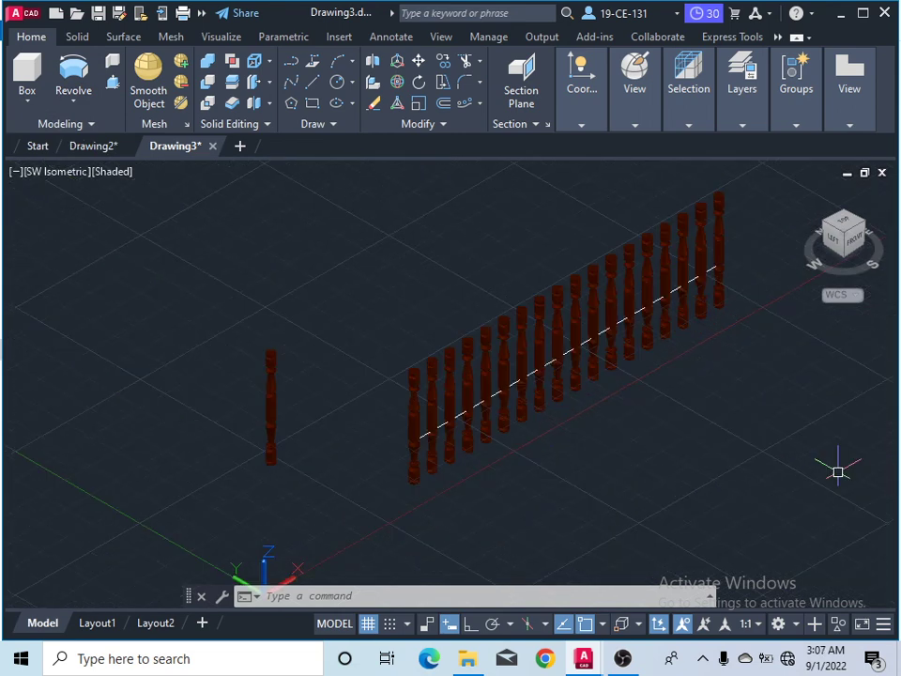
scroll(835, 470, up, 2)
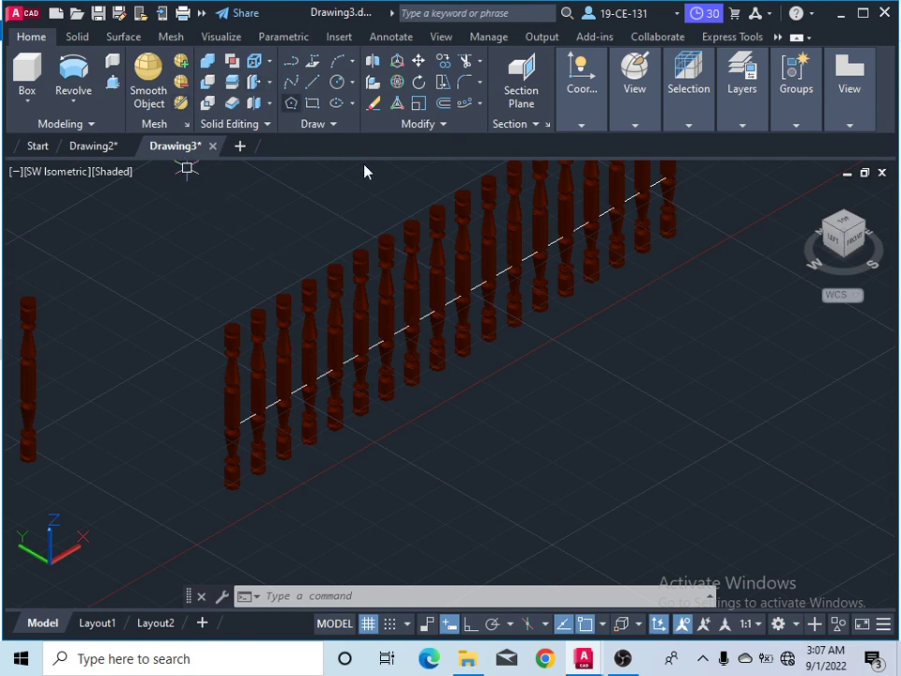